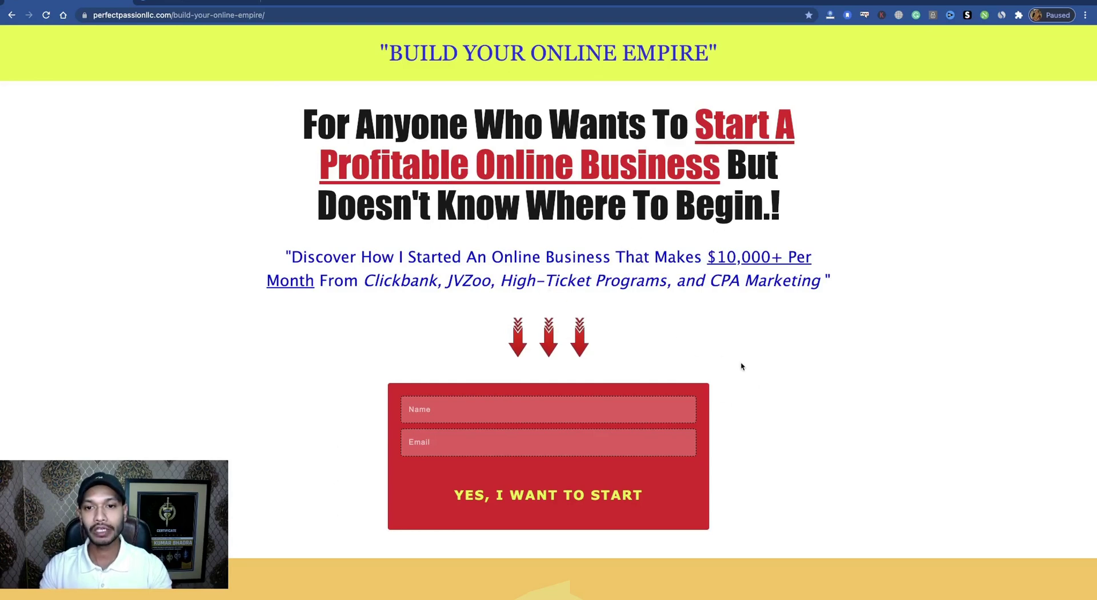
{"action": "scroll", "coordinate": [741, 366], "scroll_direction": "down", "scroll_amount": 3}
{"action": "scroll", "coordinate": [731, 363], "scroll_direction": "up", "scroll_amount": 3}
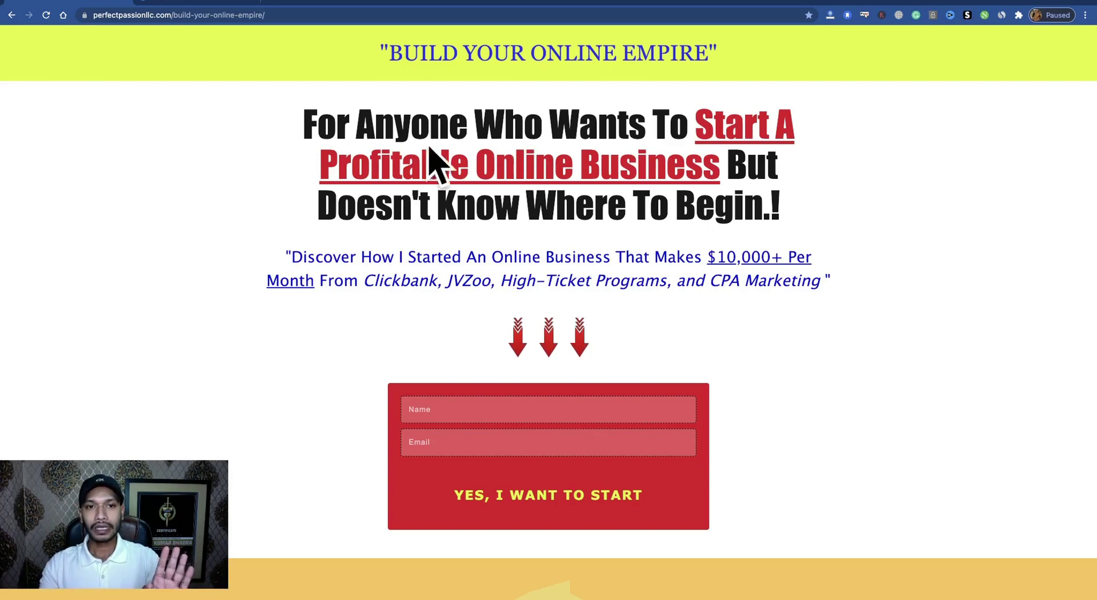
{"action": "scroll", "coordinate": [593, 379], "scroll_direction": "down", "scroll_amount": 3}
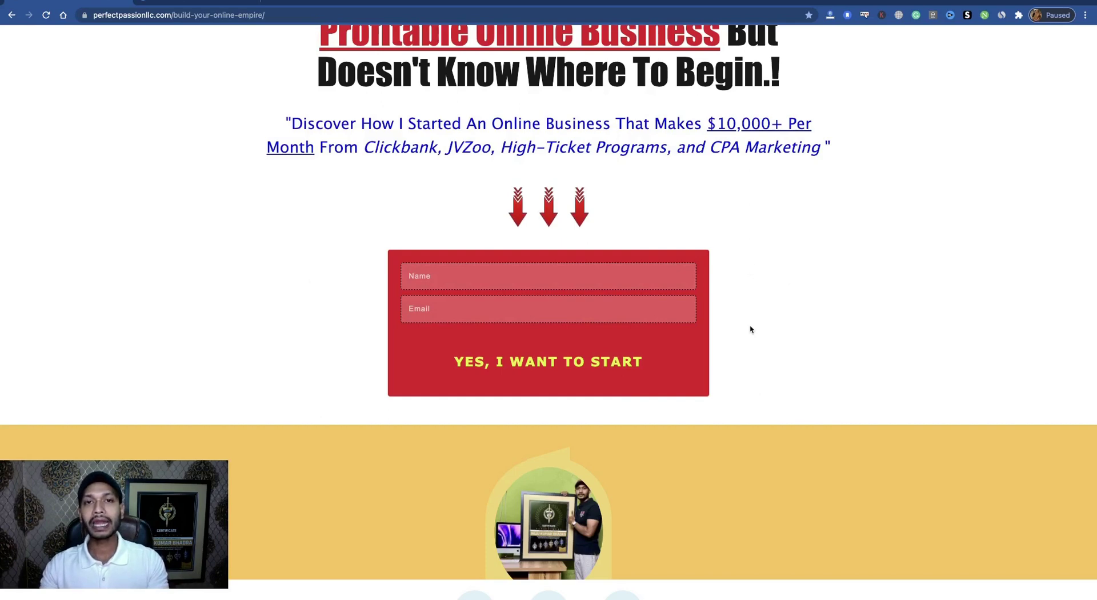
{"action": "scroll", "coordinate": [750, 326], "scroll_direction": "up", "scroll_amount": 3}
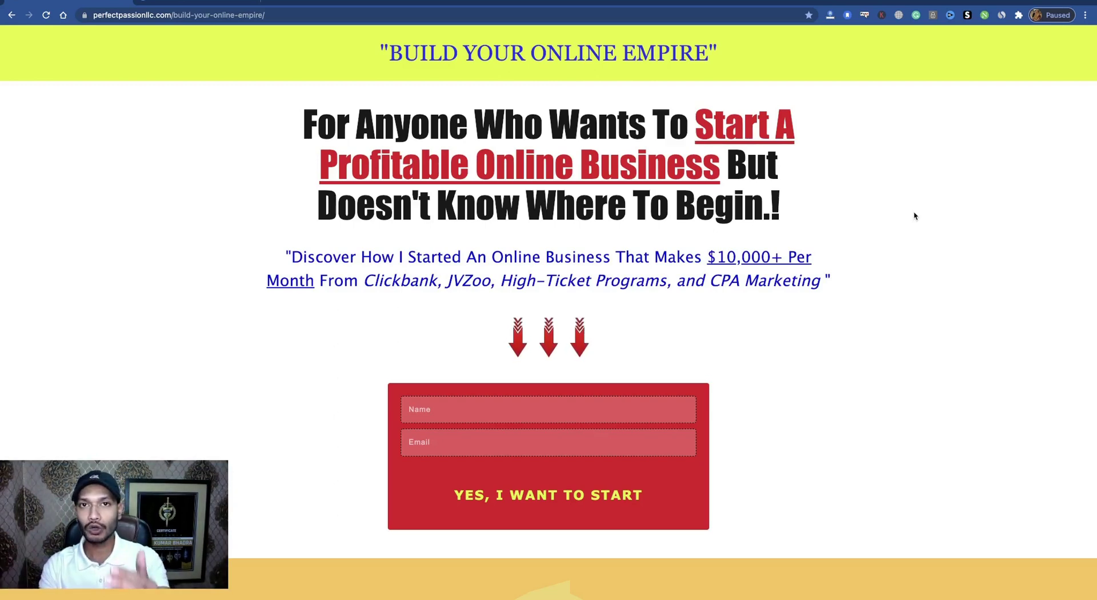
Switch to systeme.io and start creating a new funnel from the empty funnels list
{"action": "left_click", "coordinate": [182, 3]}
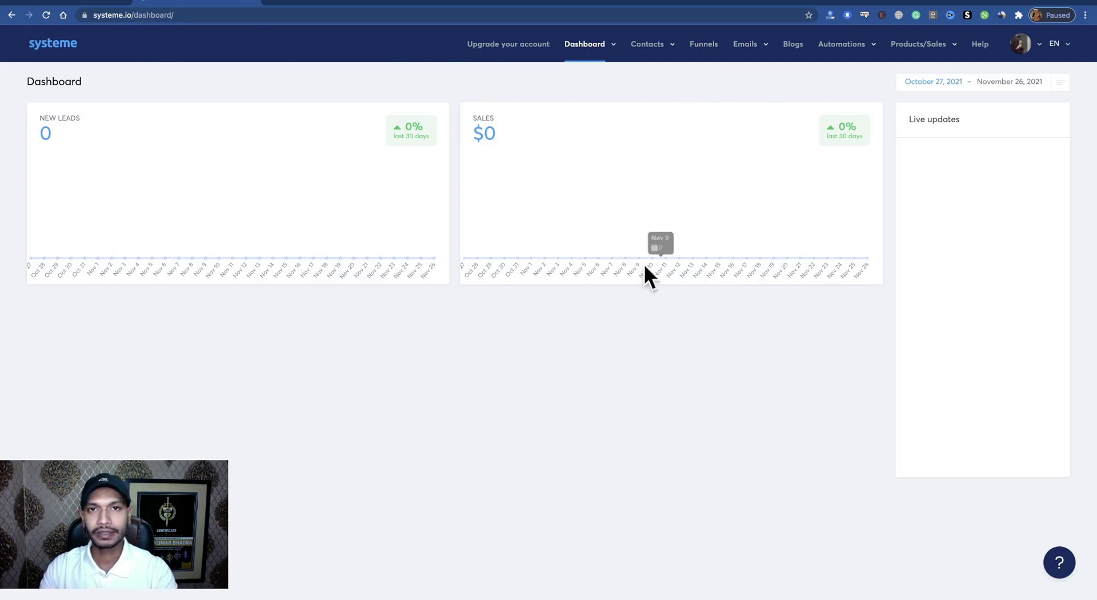
{"action": "left_click", "coordinate": [706, 47]}
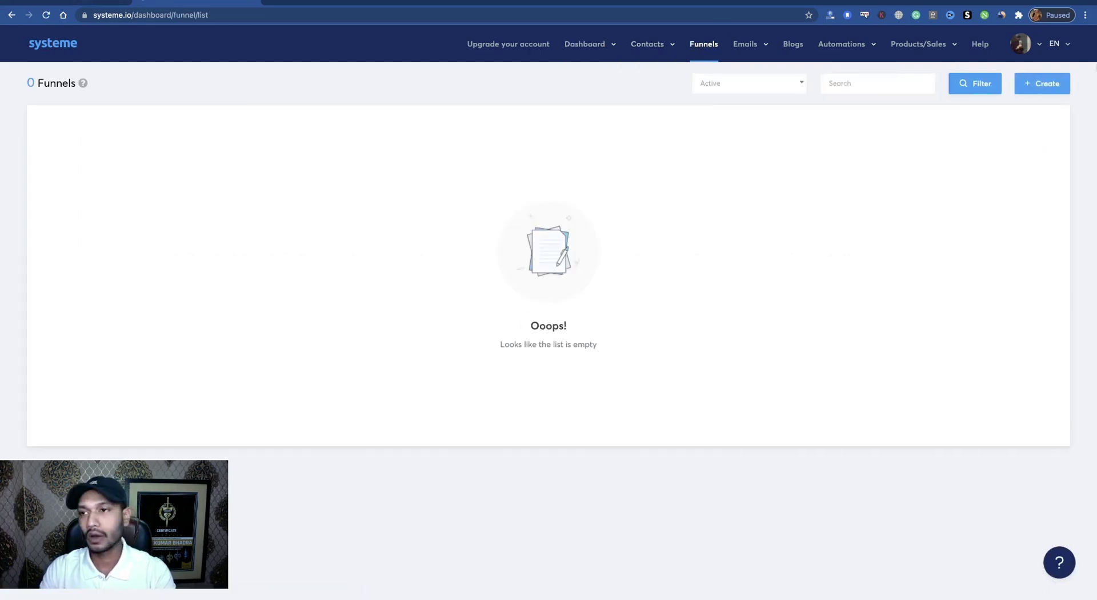
{"action": "left_click", "coordinate": [1046, 87]}
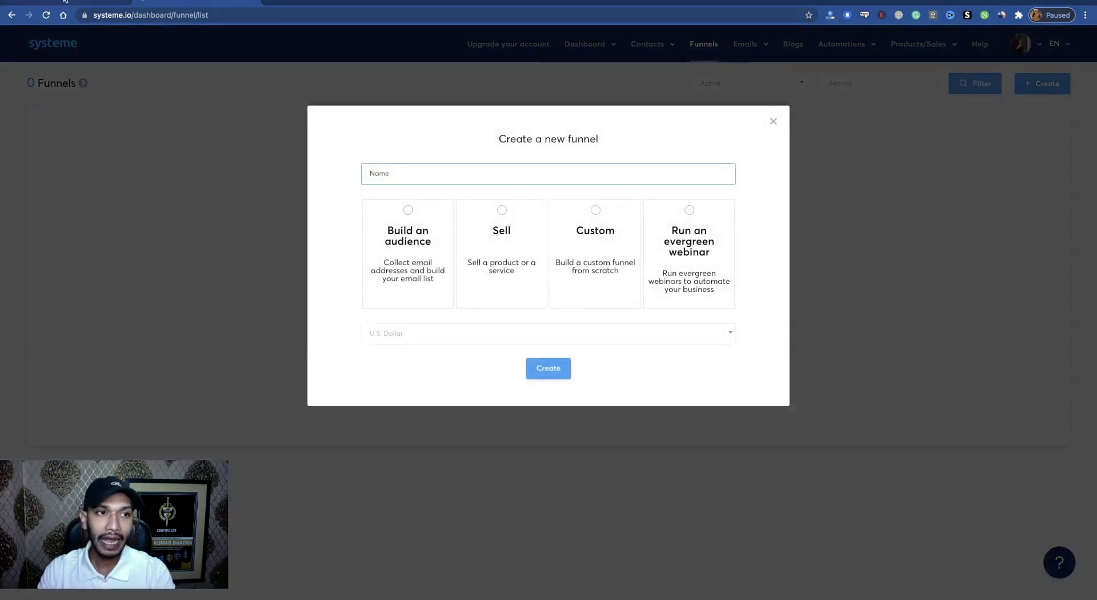
Return to the reference landing page and highlight its "BUILD YOUR ONLINE EMPIRE" heading
{"action": "left_click", "coordinate": [80, 7]}
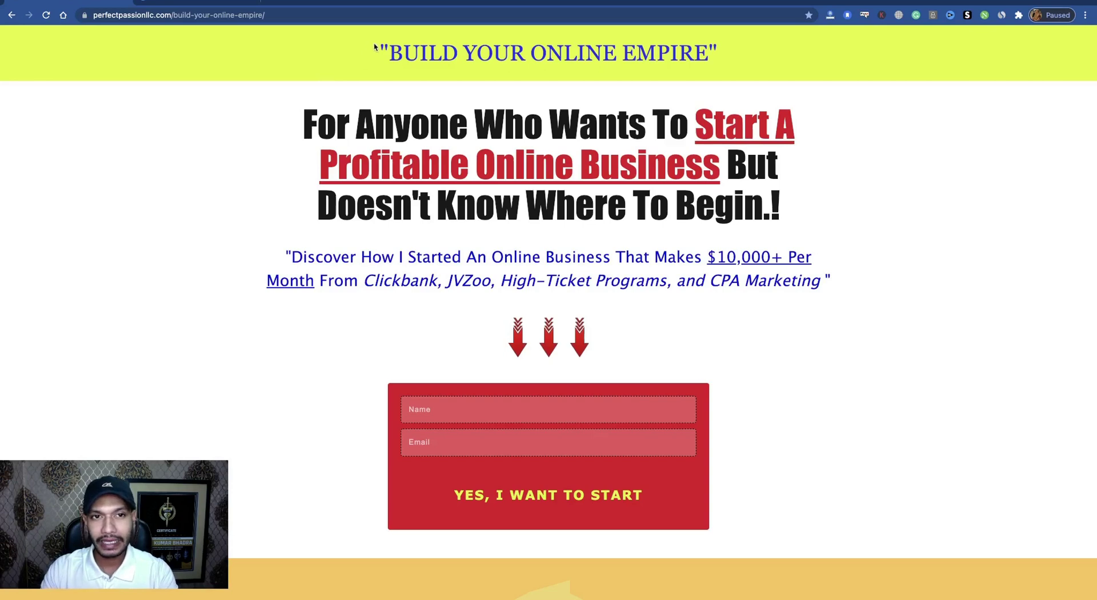
{"action": "left_click_drag", "start_coordinate": [377, 52], "coordinate": [757, 276]}
{"action": "left_click", "coordinate": [845, 286]}
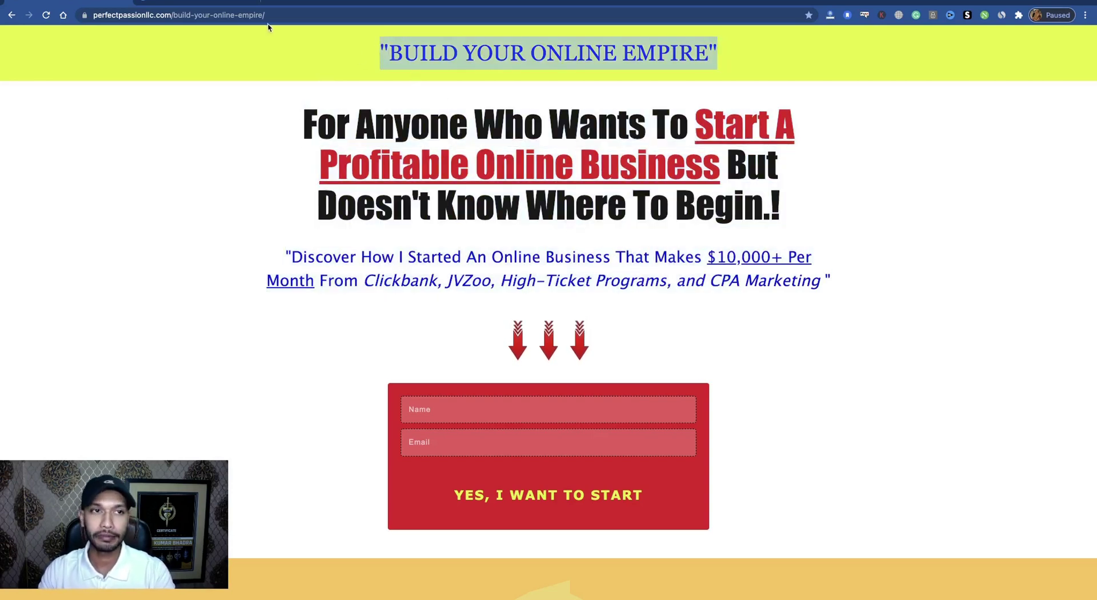
Switch back to systeme.io and create a funnel named "Testing 1" with the Build an audience goal
{"action": "left_click", "coordinate": [268, 6]}
{"action": "left_click", "coordinate": [411, 178]}
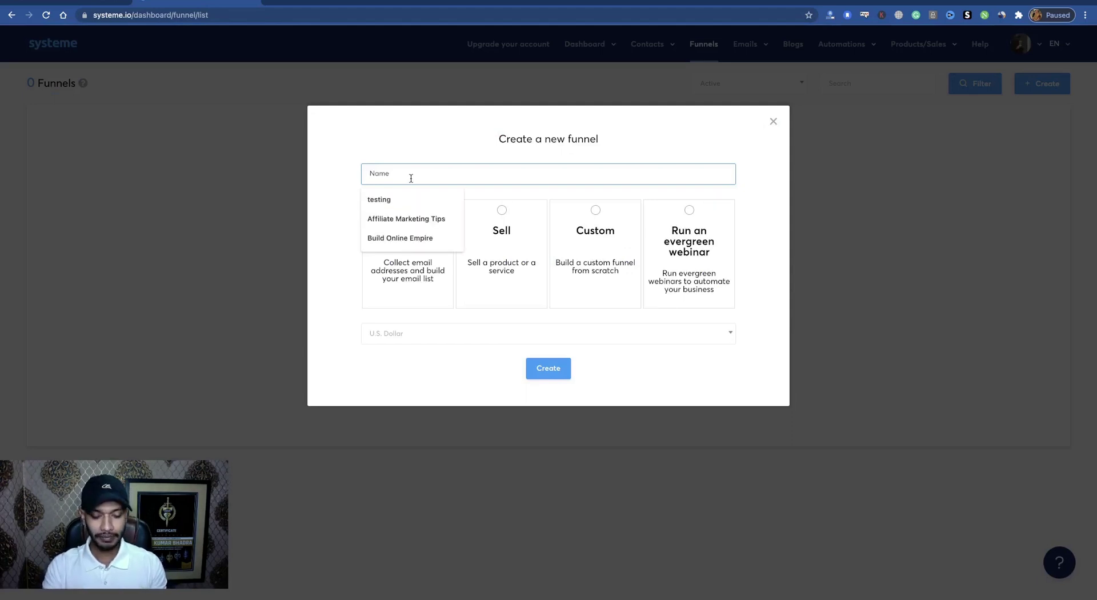
{"action": "type", "text": "Testing 1"}
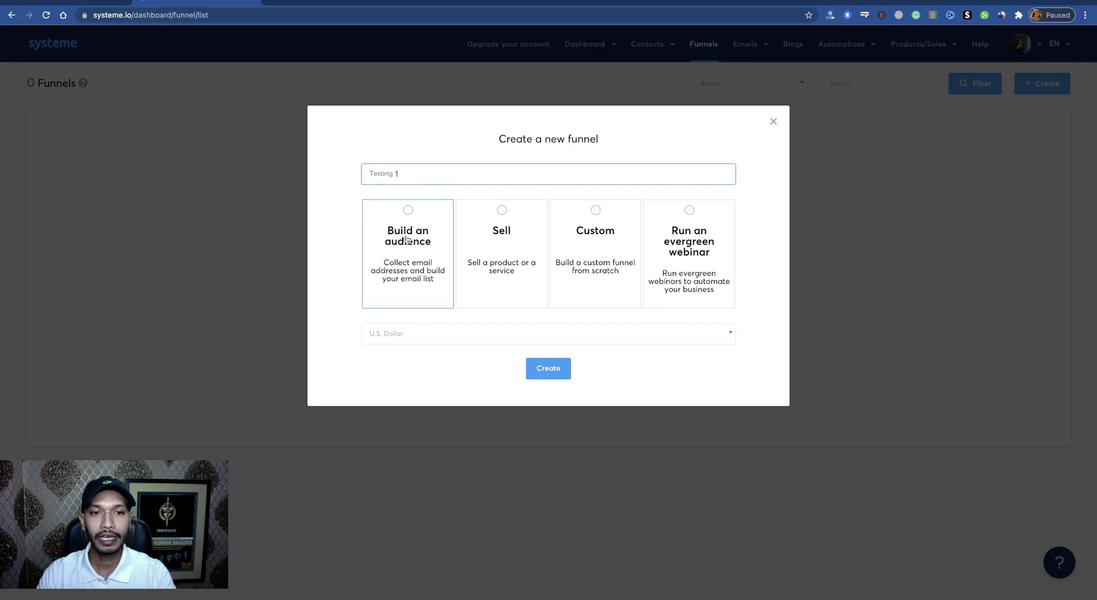
{"action": "left_click", "coordinate": [408, 210]}
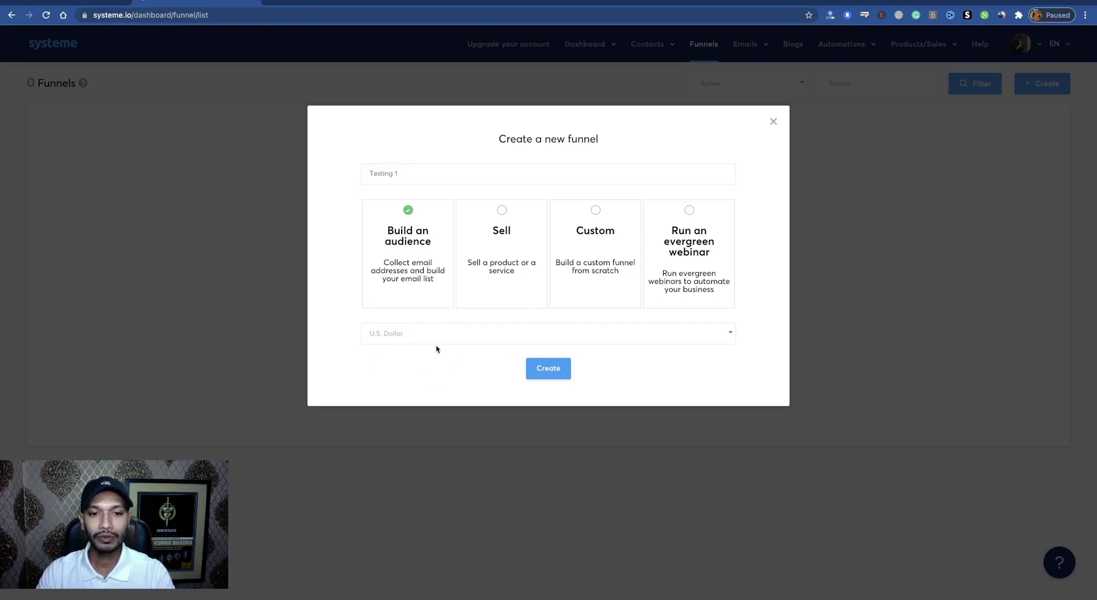
{"action": "left_click", "coordinate": [549, 374]}
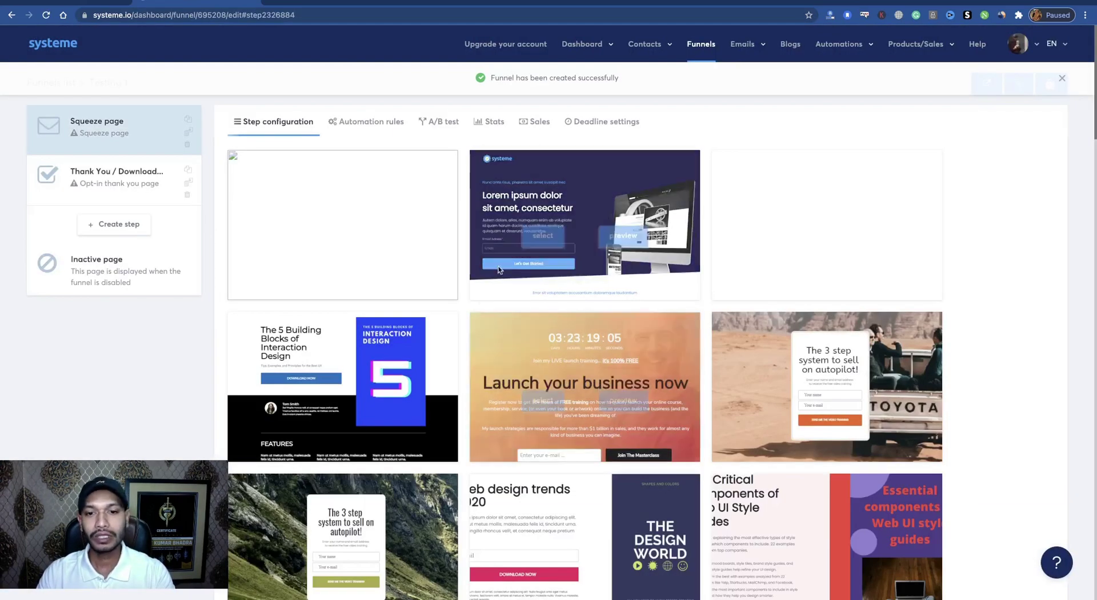
Choose the "Simply the Best Way to Create Landing Pages" template with the name and email form for the squeeze page
{"action": "mouse_move", "coordinate": [791, 290]}
{"action": "scroll", "coordinate": [575, 328], "scroll_direction": "down", "scroll_amount": 5}
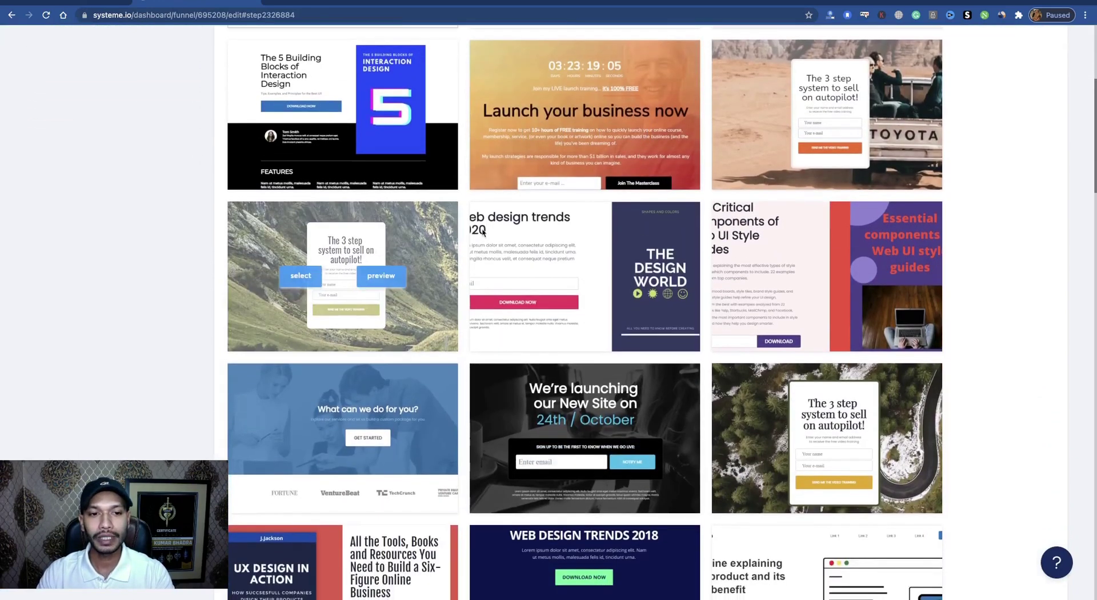
{"action": "scroll", "coordinate": [610, 348], "scroll_direction": "down", "scroll_amount": 3}
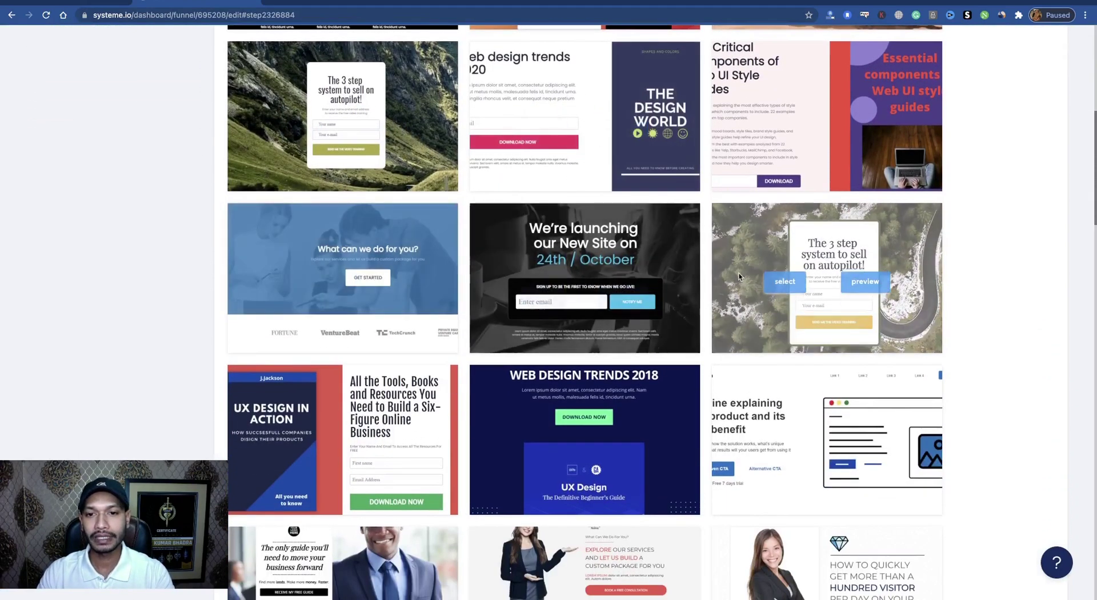
{"action": "scroll", "coordinate": [551, 323], "scroll_direction": "down", "scroll_amount": 4}
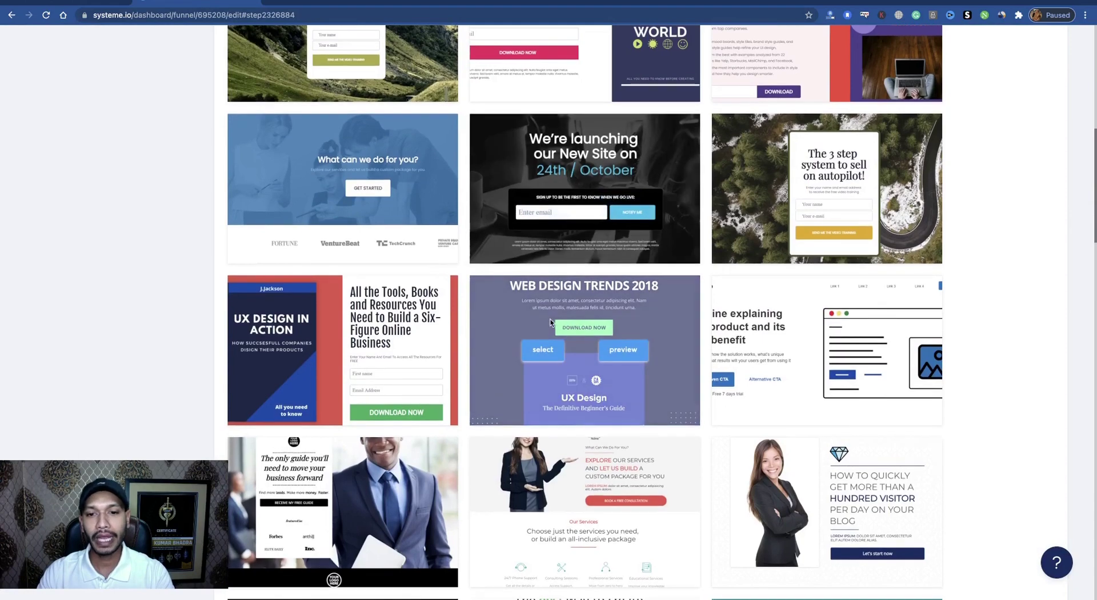
{"action": "scroll", "coordinate": [551, 323], "scroll_direction": "down", "scroll_amount": 3}
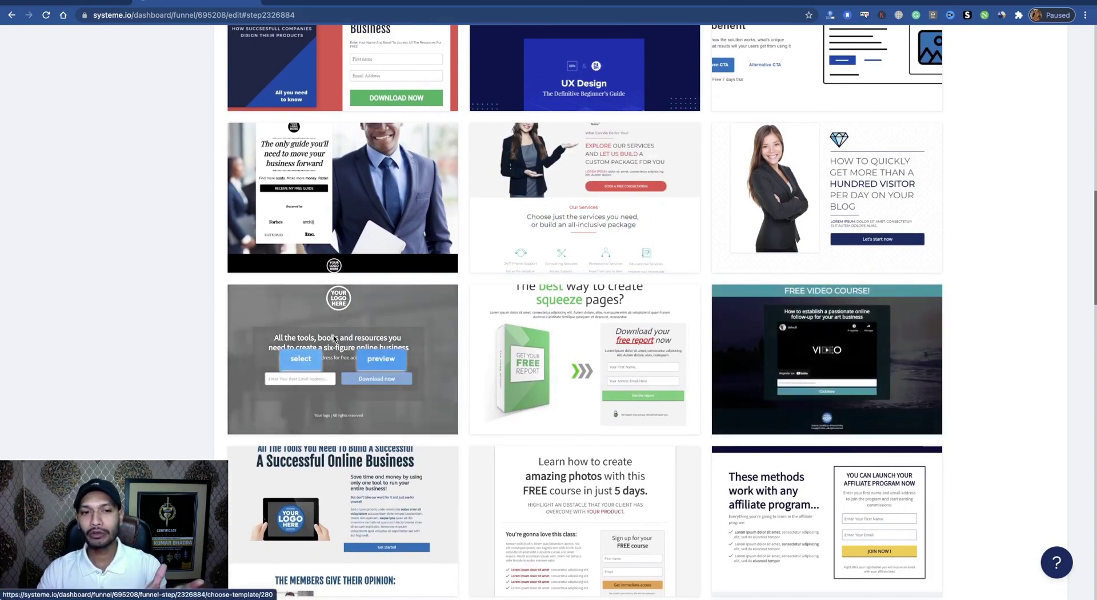
{"action": "scroll", "coordinate": [601, 383], "scroll_direction": "down", "scroll_amount": 1}
{"action": "scroll", "coordinate": [601, 383], "scroll_direction": "down", "scroll_amount": 1}
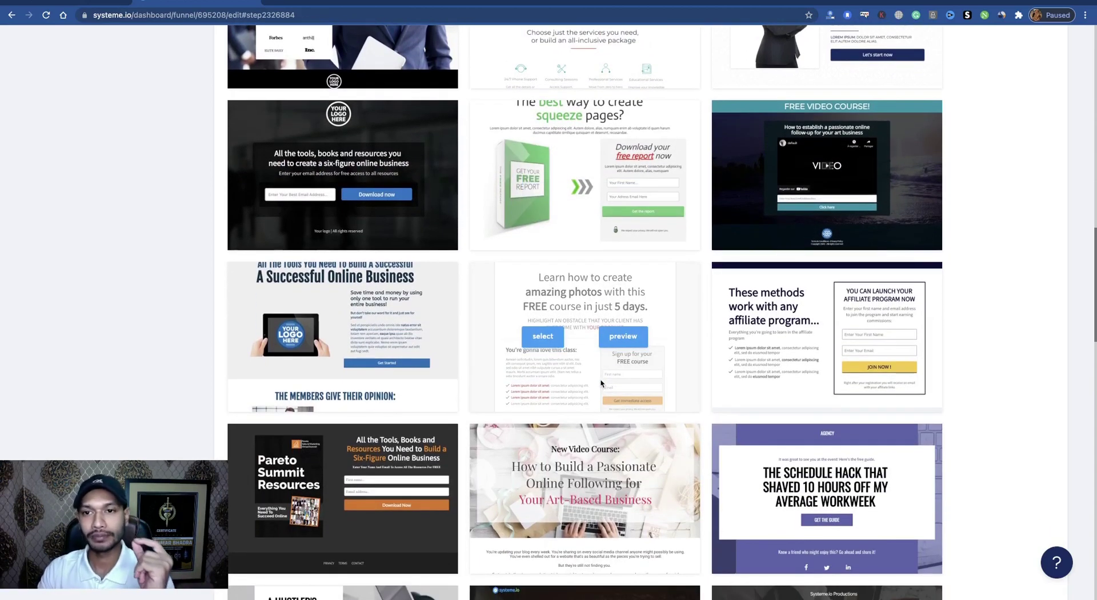
{"action": "scroll", "coordinate": [601, 383], "scroll_direction": "down", "scroll_amount": 5}
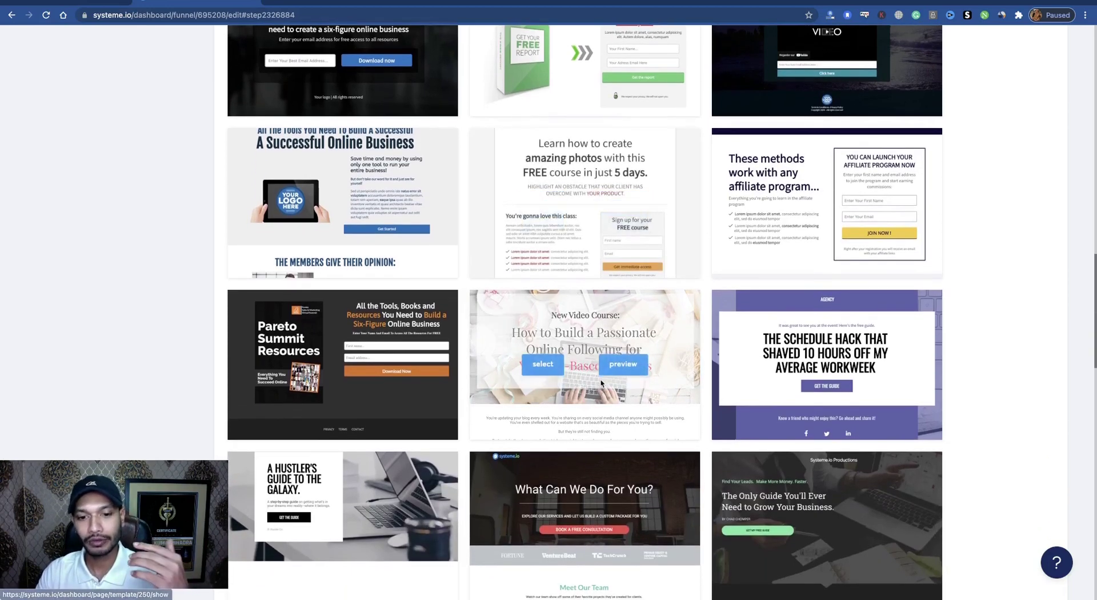
{"action": "scroll", "coordinate": [601, 382], "scroll_direction": "down", "scroll_amount": 12}
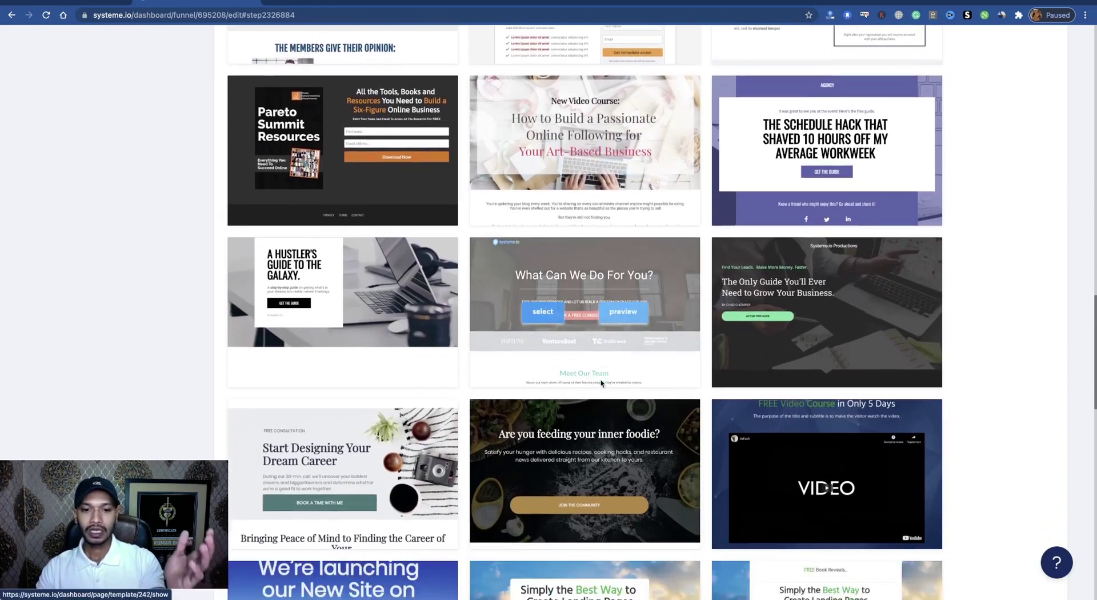
{"action": "scroll", "coordinate": [601, 379], "scroll_direction": "down", "scroll_amount": 9}
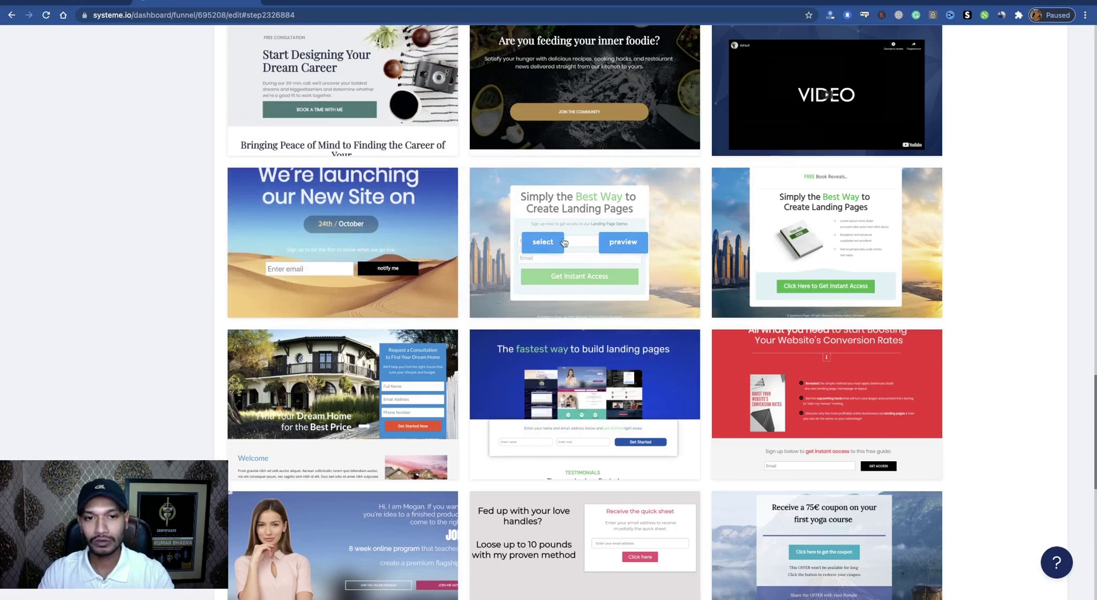
{"action": "left_click", "coordinate": [550, 249]}
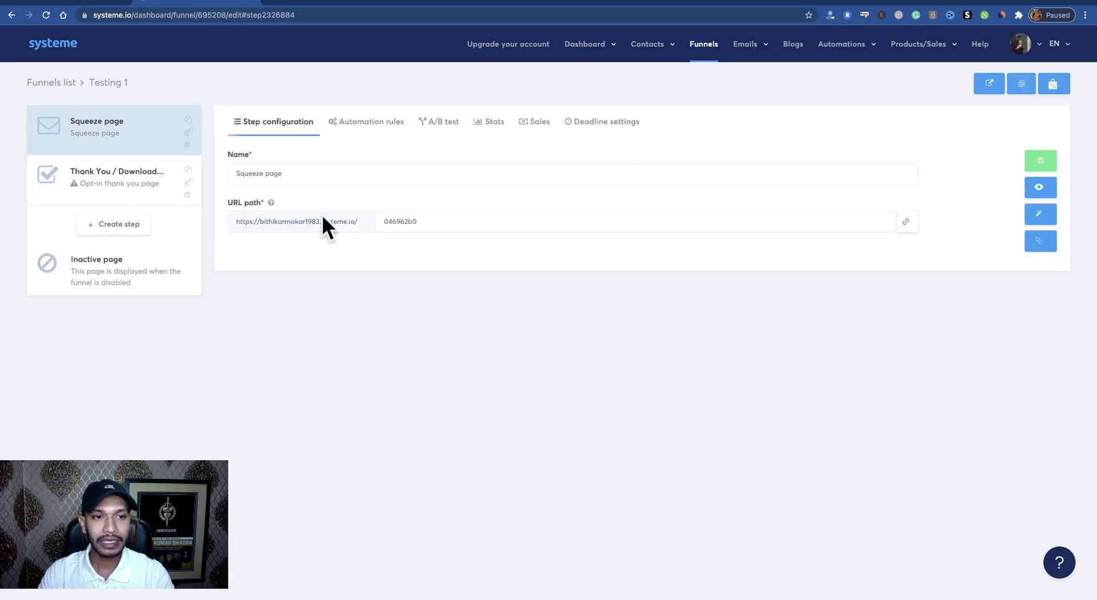
Set the squeeze page's URL path to testing1 and save the step configuration
{"action": "left_click_drag", "start_coordinate": [419, 221], "coordinate": [384, 221]}
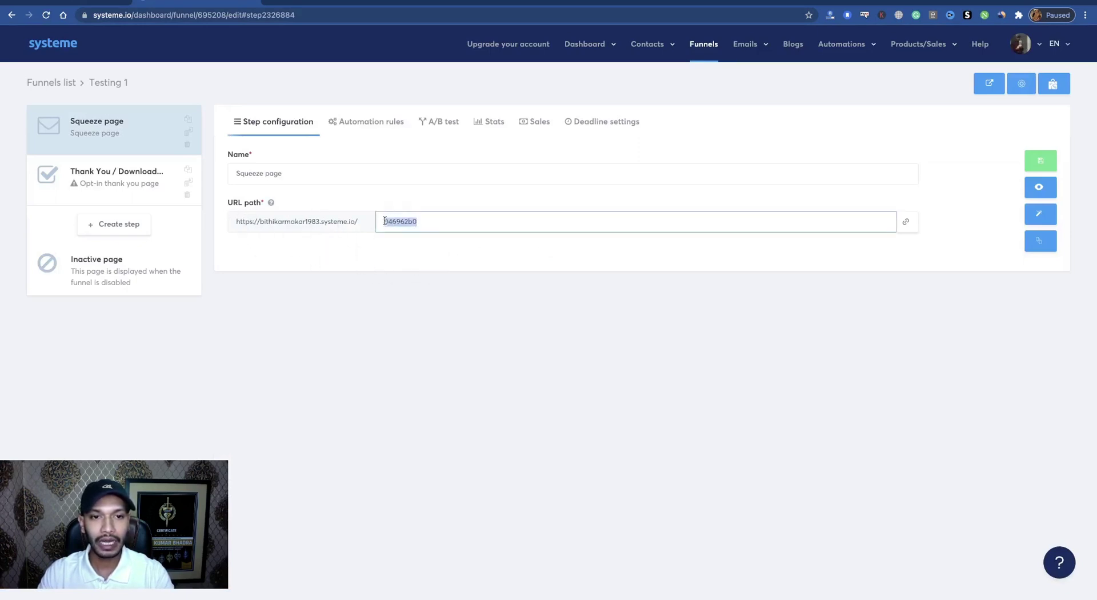
{"action": "type", "text": "testing1"}
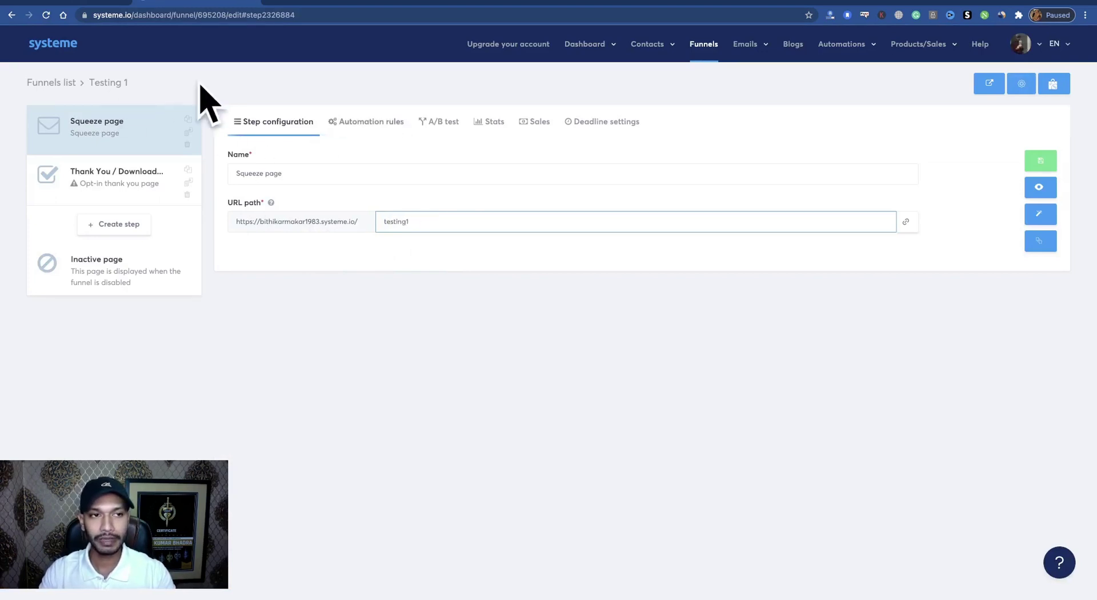
{"action": "left_click", "coordinate": [1038, 163]}
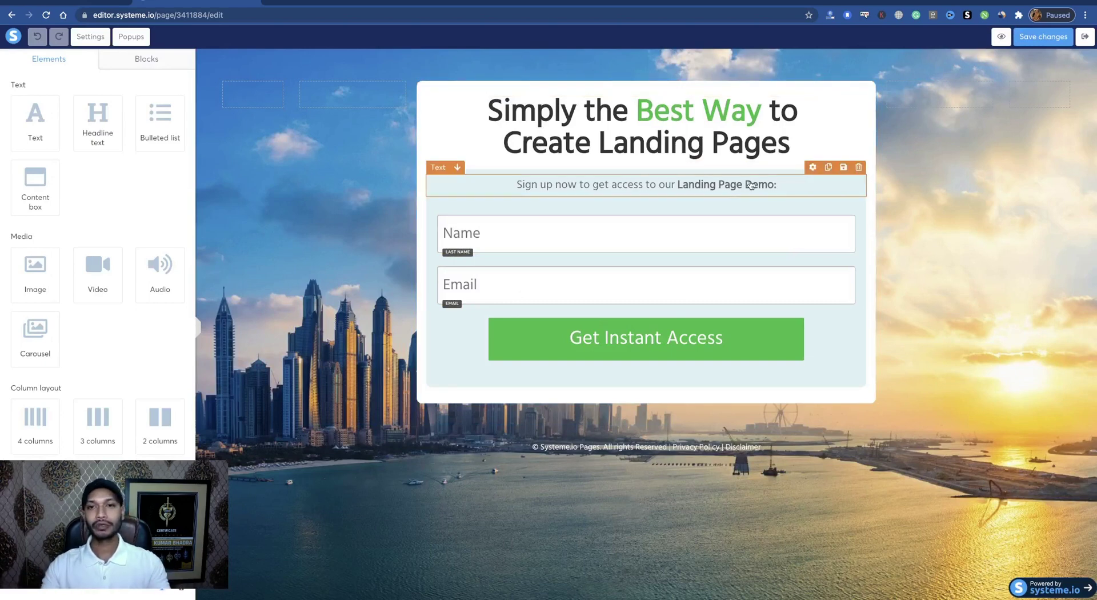
Delete the template row that holds the headline and the name and email form
{"action": "left_click", "coordinate": [683, 140]}
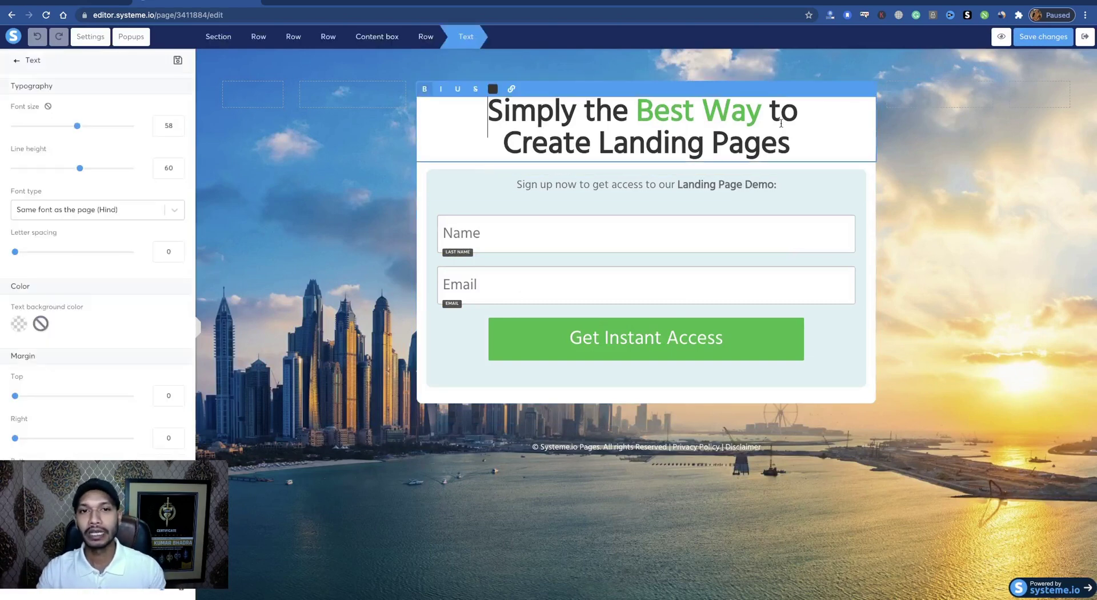
{"action": "left_click", "coordinate": [907, 97]}
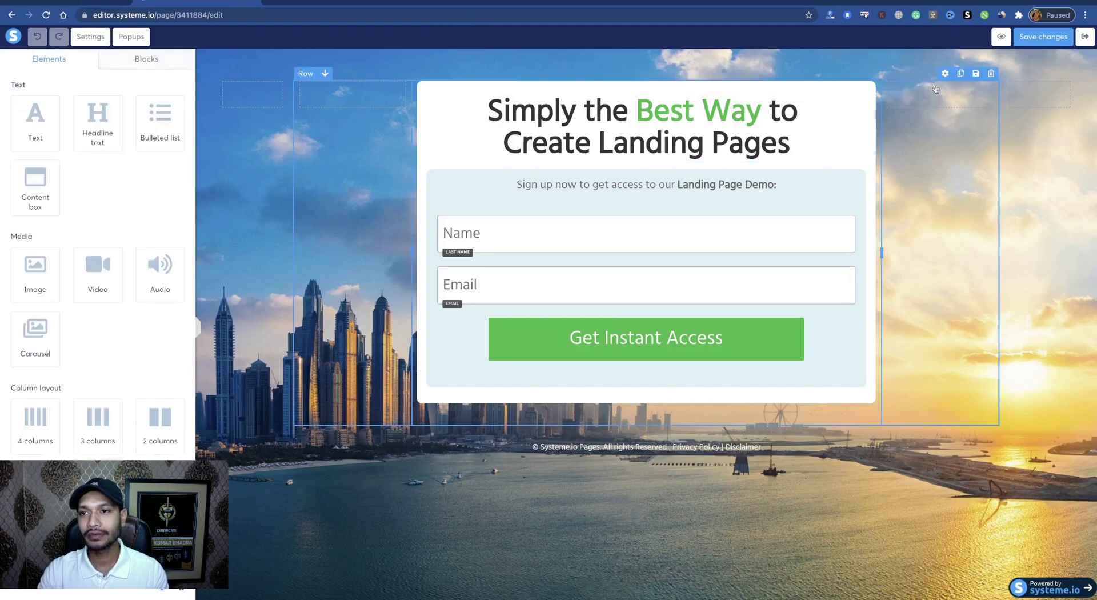
{"action": "left_click", "coordinate": [991, 75]}
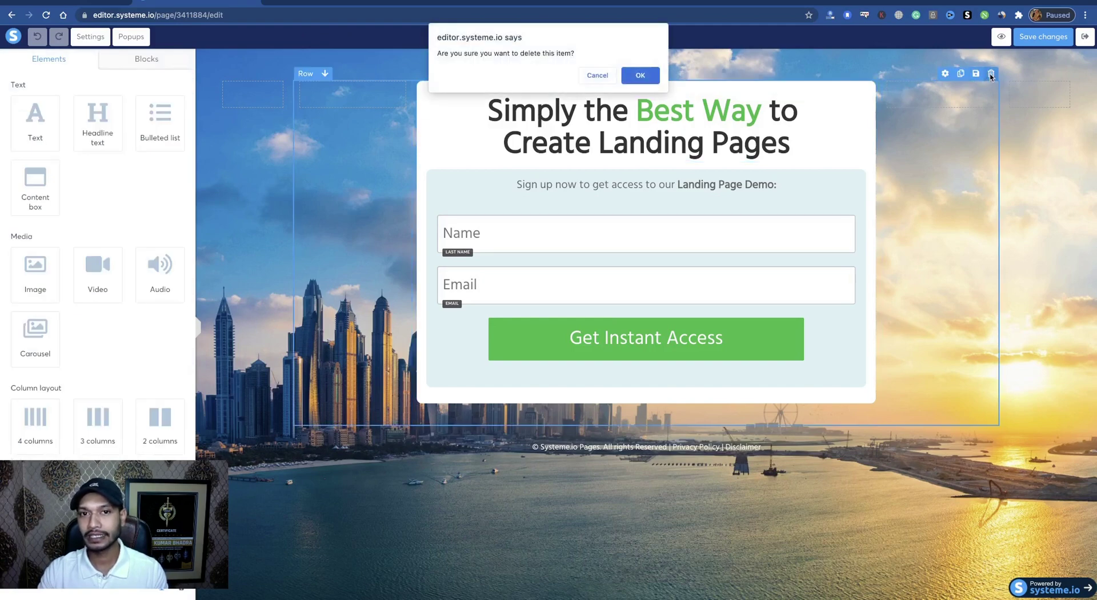
{"action": "left_click", "coordinate": [640, 75]}
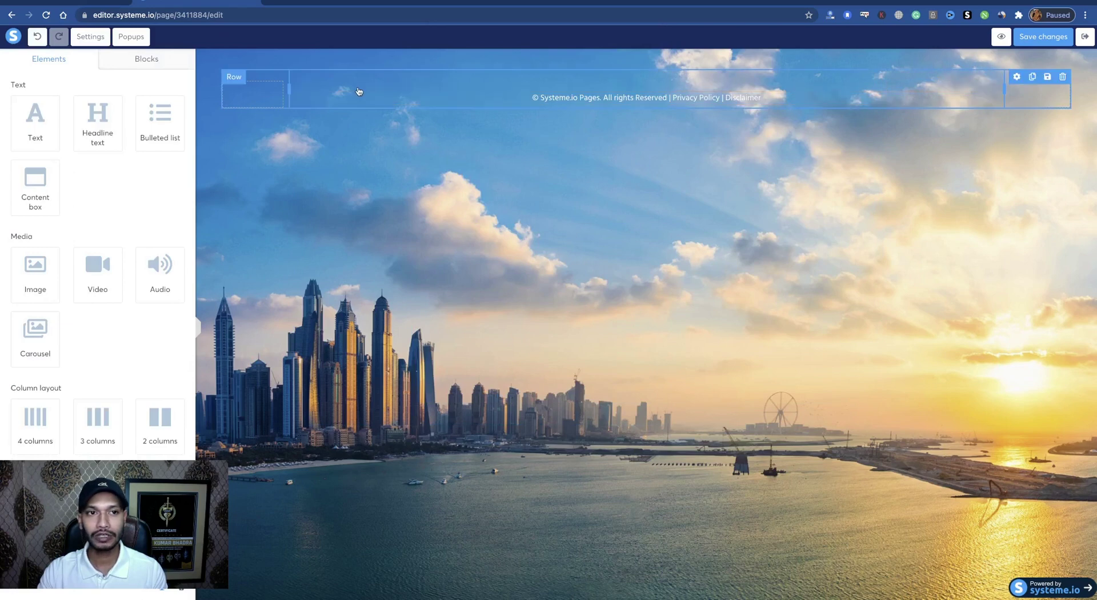
Delete the copyright footer row, the remaining empty row and the section around it to clear the page
{"action": "left_click", "coordinate": [1063, 78]}
{"action": "left_click", "coordinate": [635, 78]}
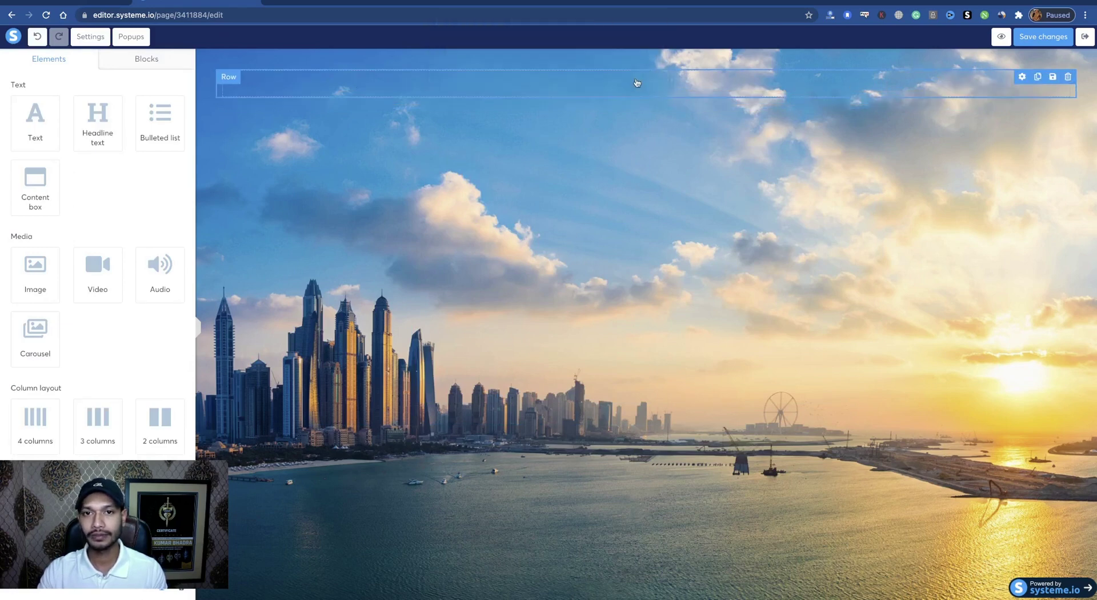
{"action": "left_click", "coordinate": [1068, 77]}
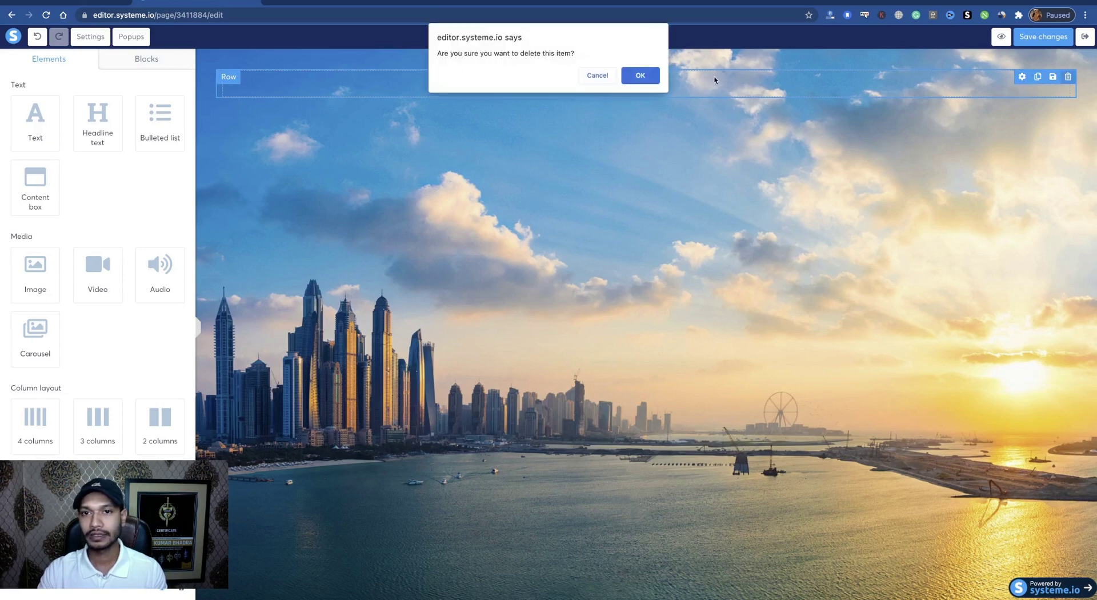
{"action": "left_click", "coordinate": [636, 76]}
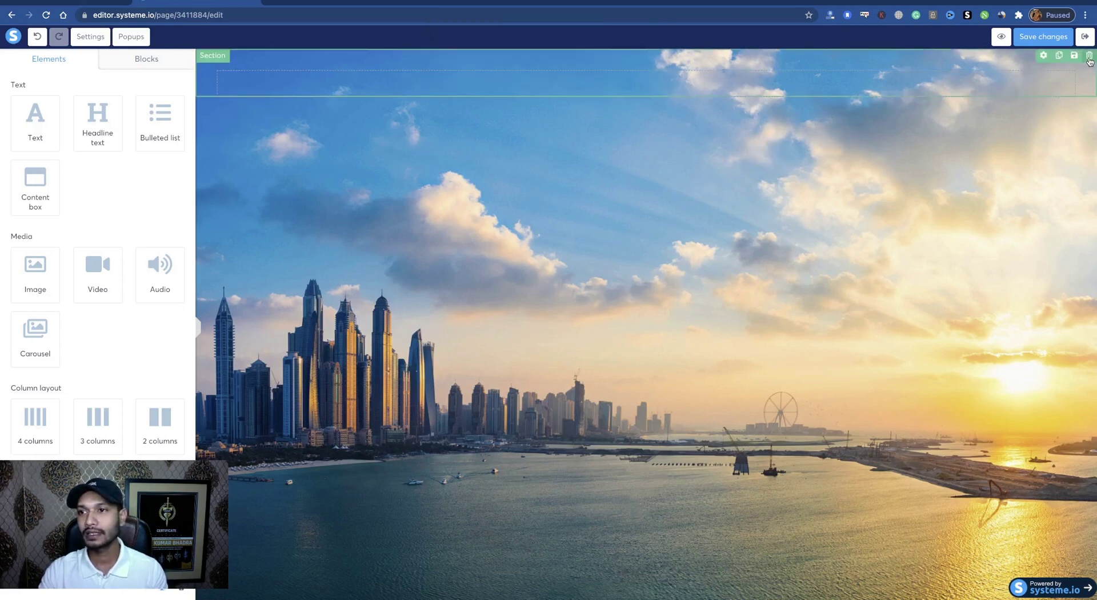
{"action": "left_click", "coordinate": [1090, 60]}
{"action": "left_click", "coordinate": [637, 74]}
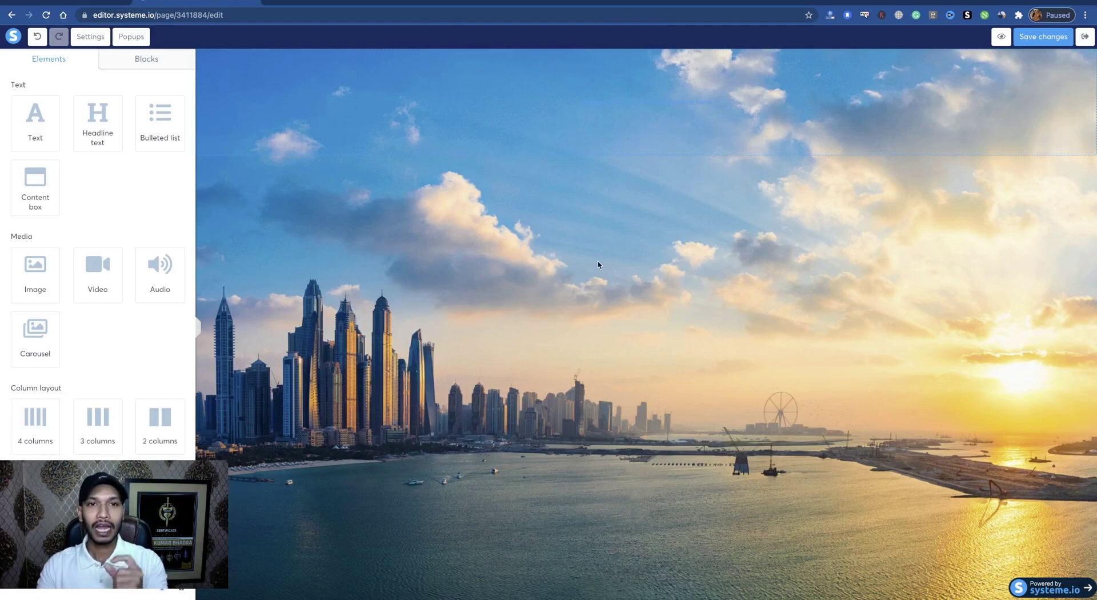
Switch to the reference landing page and copy its "BUILD YOUR ONLINE EMPIRE" heading
{"action": "left_click", "coordinate": [75, 4]}
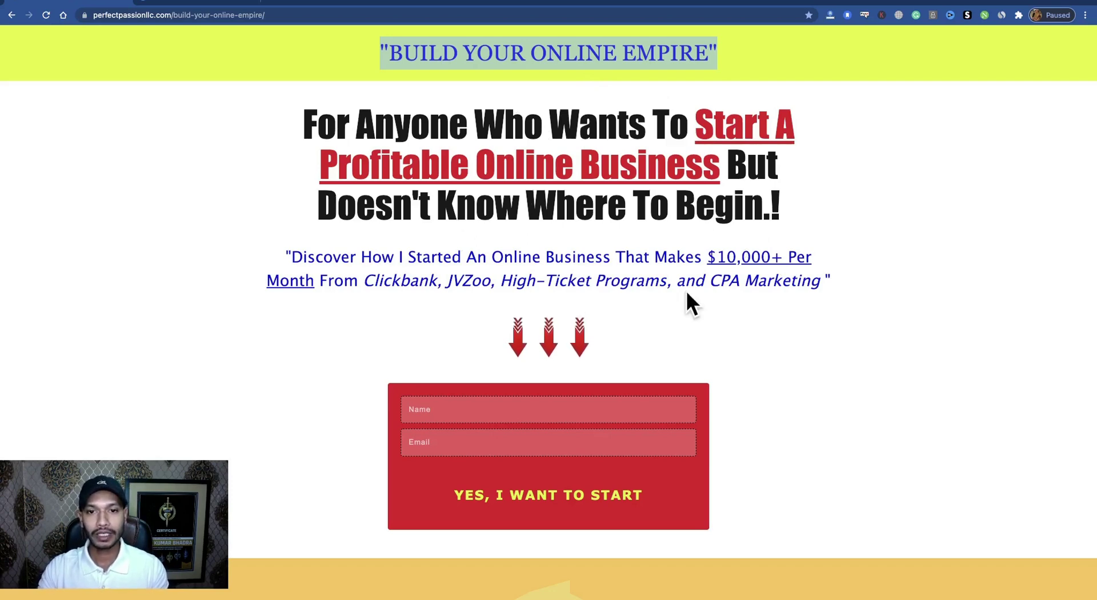
{"action": "scroll", "coordinate": [707, 326], "scroll_direction": "down", "scroll_amount": 3}
{"action": "scroll", "coordinate": [707, 327], "scroll_direction": "down", "scroll_amount": 5}
{"action": "scroll", "coordinate": [669, 370], "scroll_direction": "up", "scroll_amount": 7}
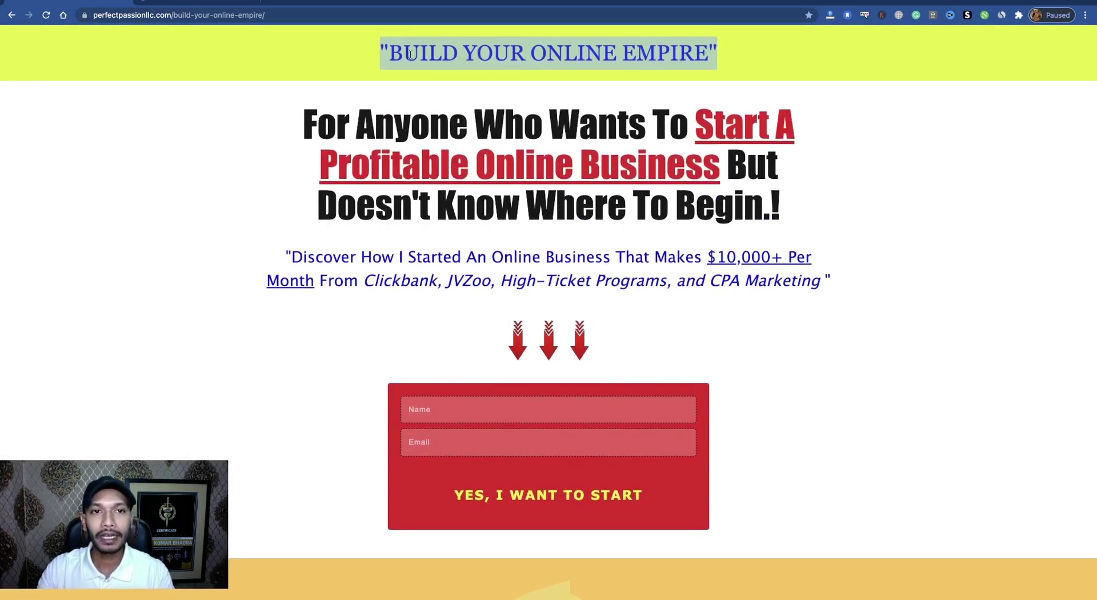
{"action": "left_click", "coordinate": [379, 45]}
{"action": "left_click_drag", "start_coordinate": [380, 45], "coordinate": [717, 51]}
{"action": "key", "text": "super+c"}
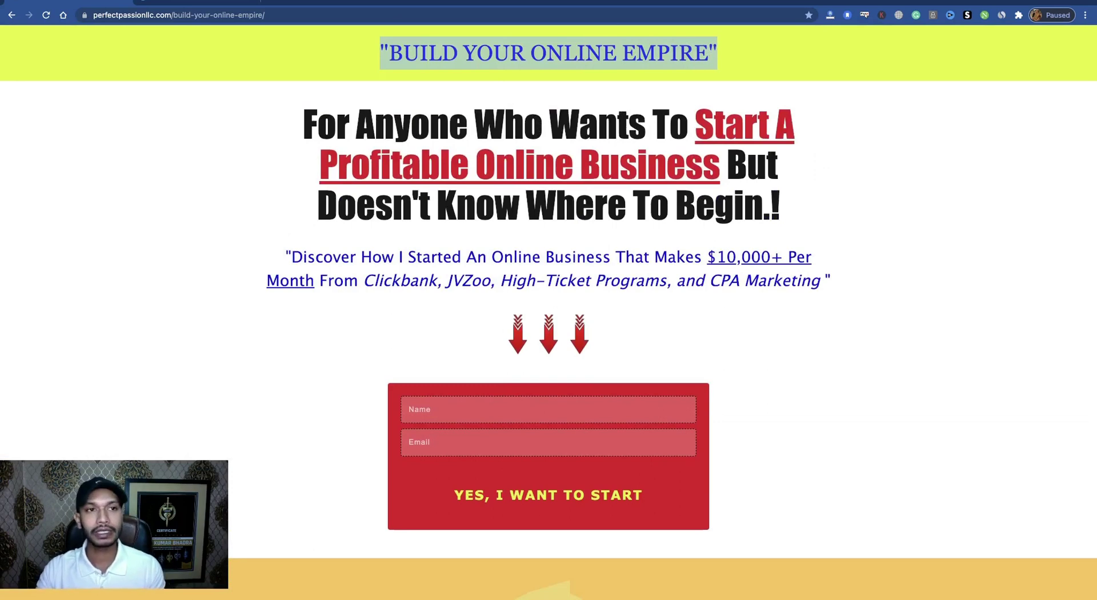
Paste the copied heading into the address bar of a new browser tab to strip its formatting and recopy it as plain text
{"action": "left_click", "coordinate": [280, 1]}
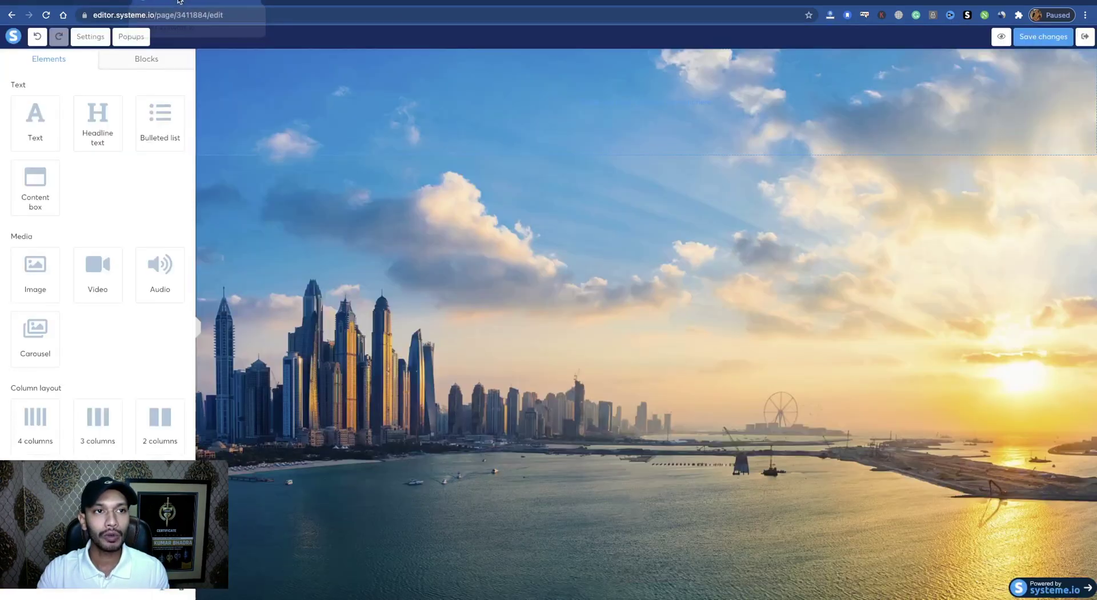
{"action": "key", "text": "ctrl+t"}
{"action": "right_click", "coordinate": [228, 13]}
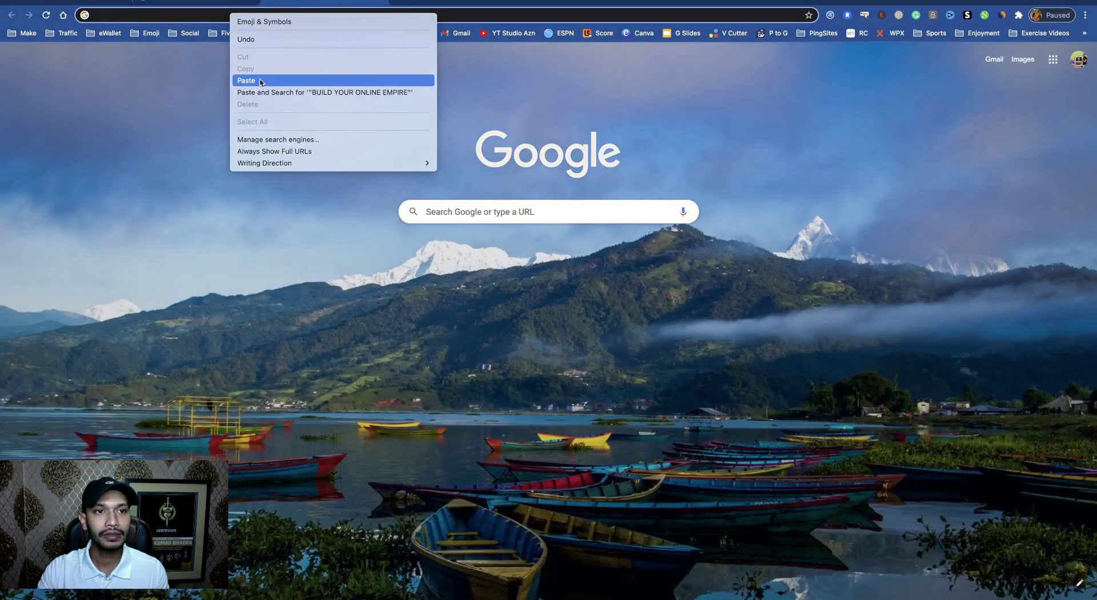
{"action": "left_click", "coordinate": [246, 80]}
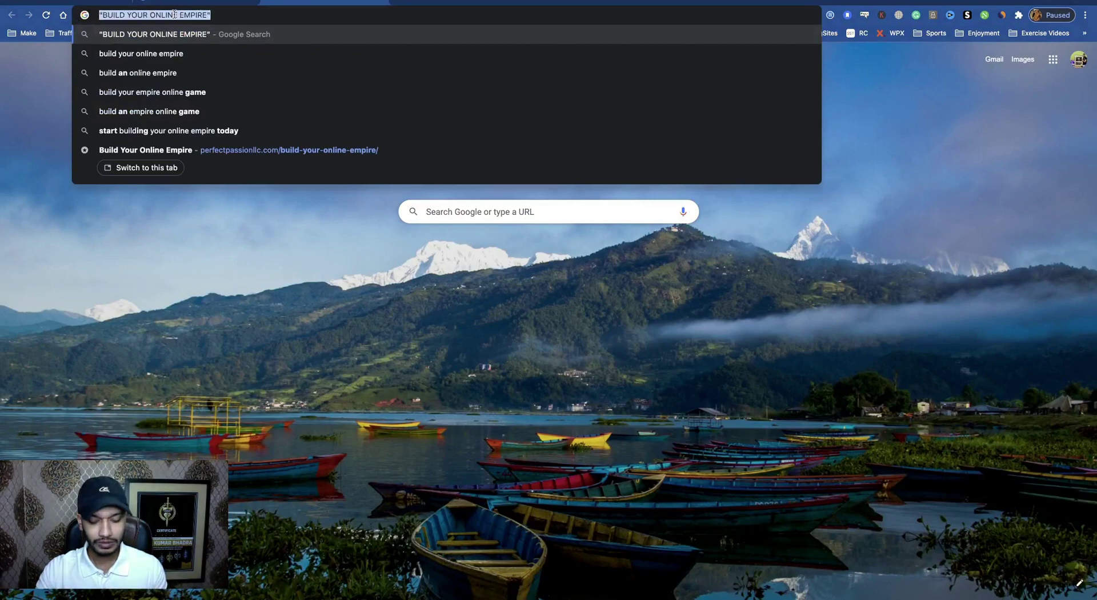
Return to the page editor, add a headline element at the page's upper edge and replace its text with "BUILD YOUR ONLINE EMPIRE" in quotation marks
{"action": "left_click", "coordinate": [176, 1]}
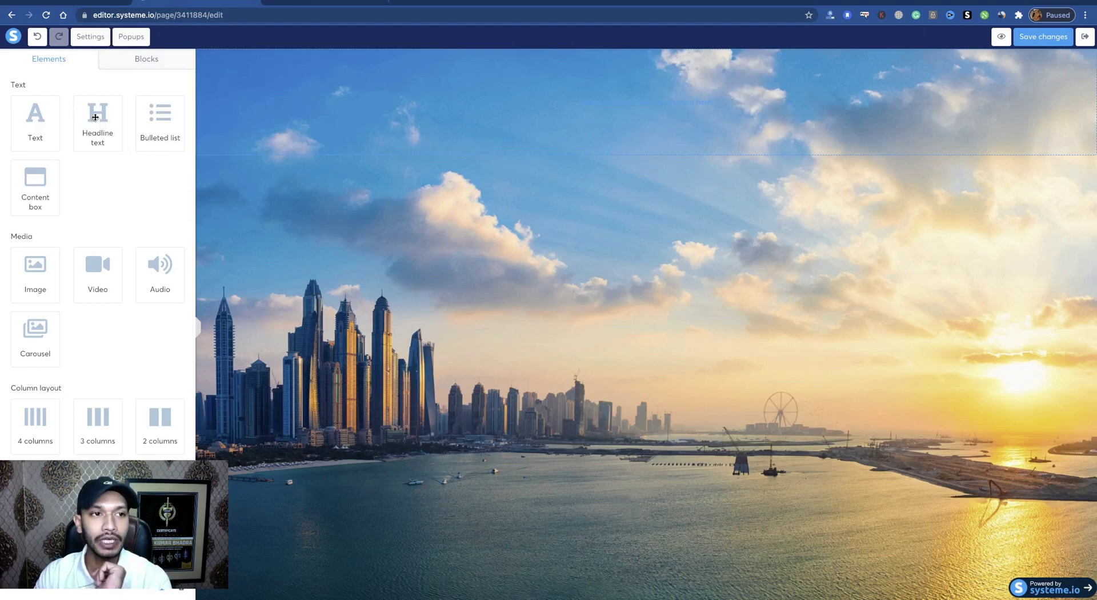
{"action": "left_click", "coordinate": [200, 3]}
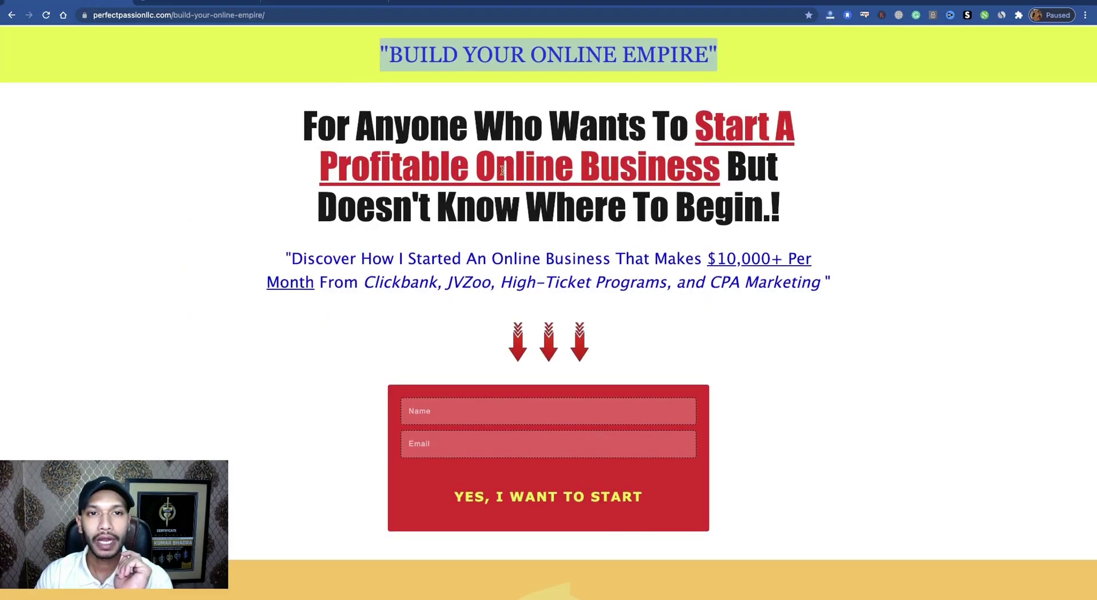
{"action": "left_click", "coordinate": [179, 3]}
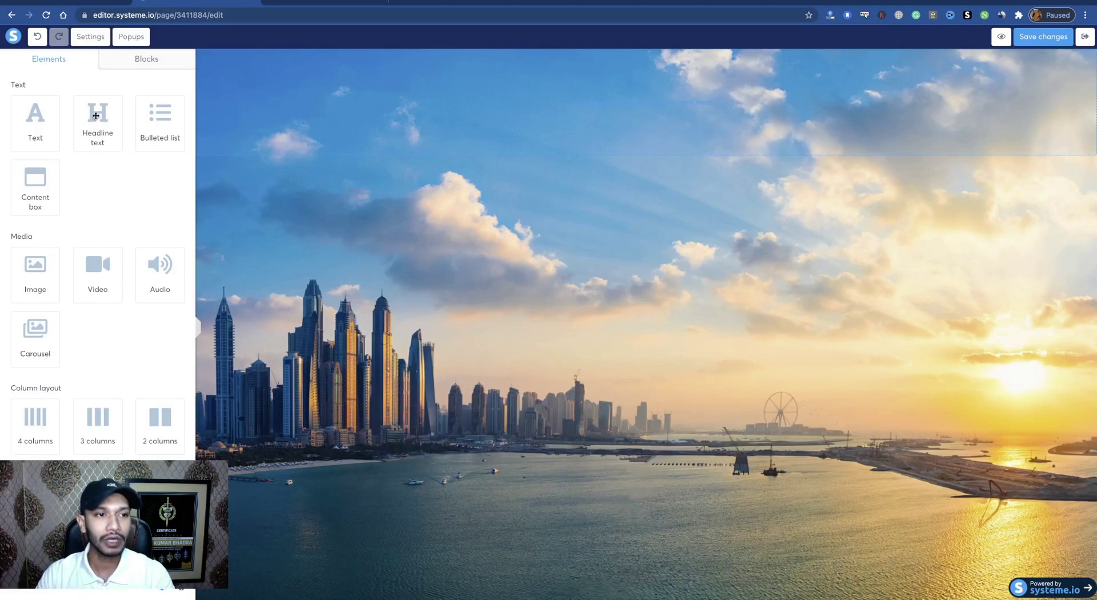
{"action": "left_click_drag", "start_coordinate": [95, 119], "coordinate": [662, 97]}
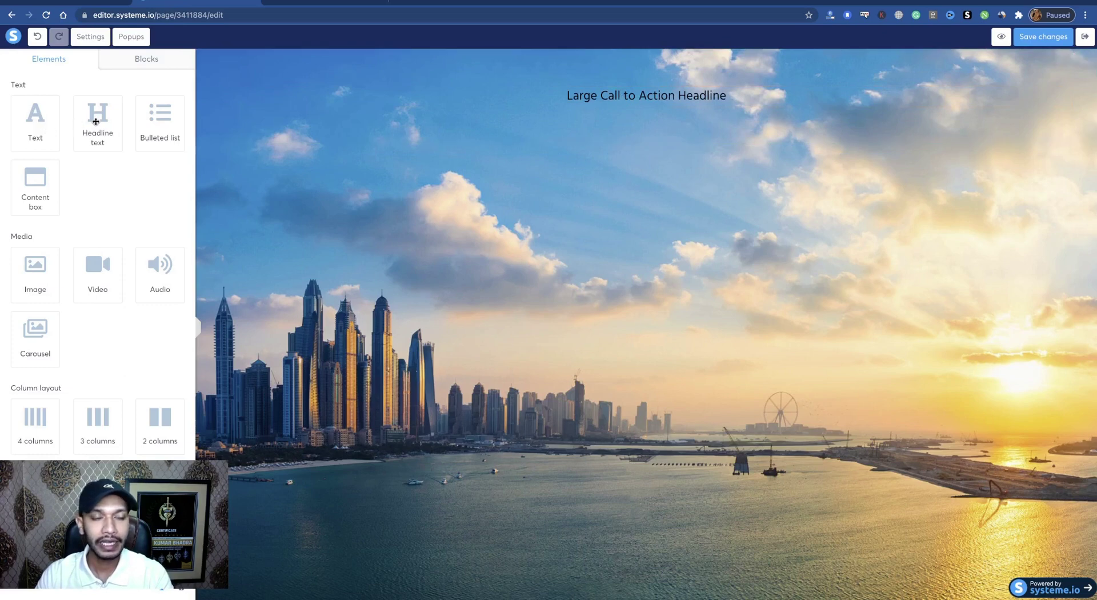
{"action": "left_click", "coordinate": [617, 99]}
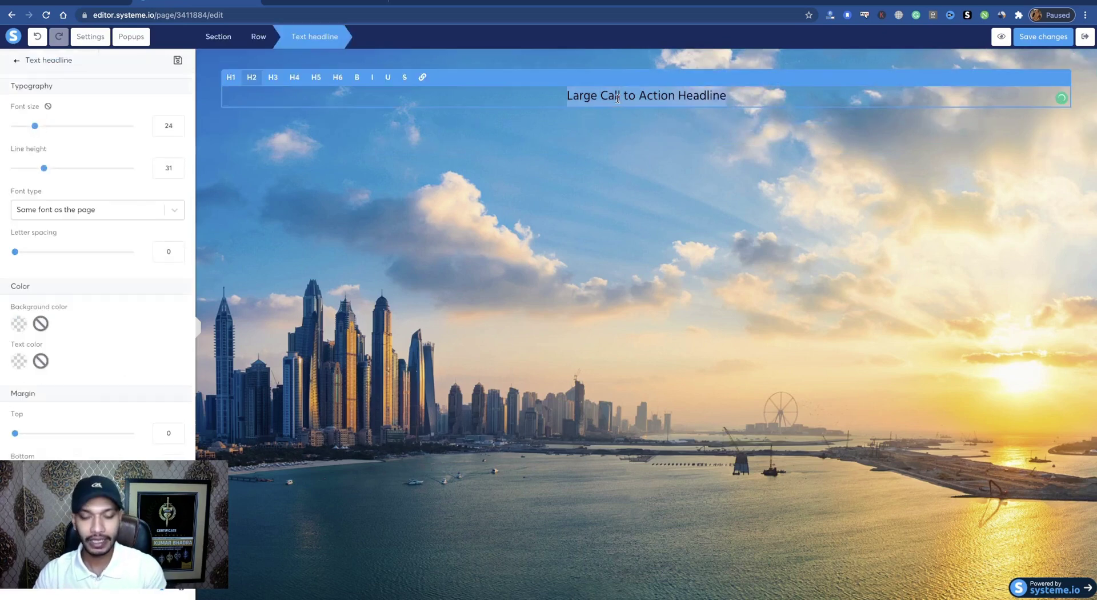
{"action": "key", "text": "ctrl+v"}
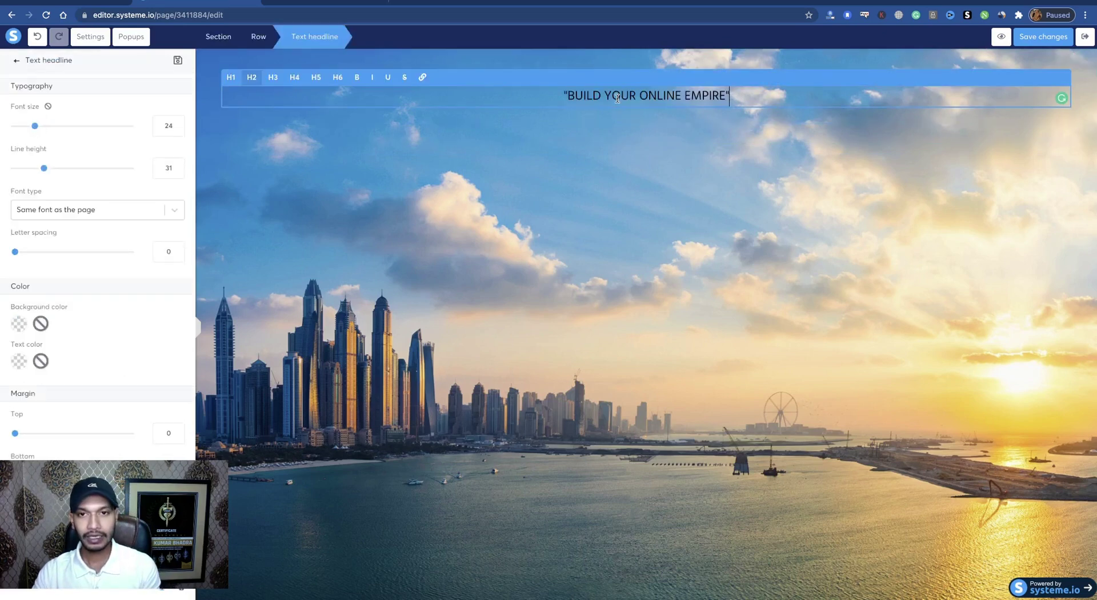
Set the "BUILD YOUR ONLINE EMPIRE" headline's font size to 60
{"action": "triple_click", "coordinate": [646, 95]}
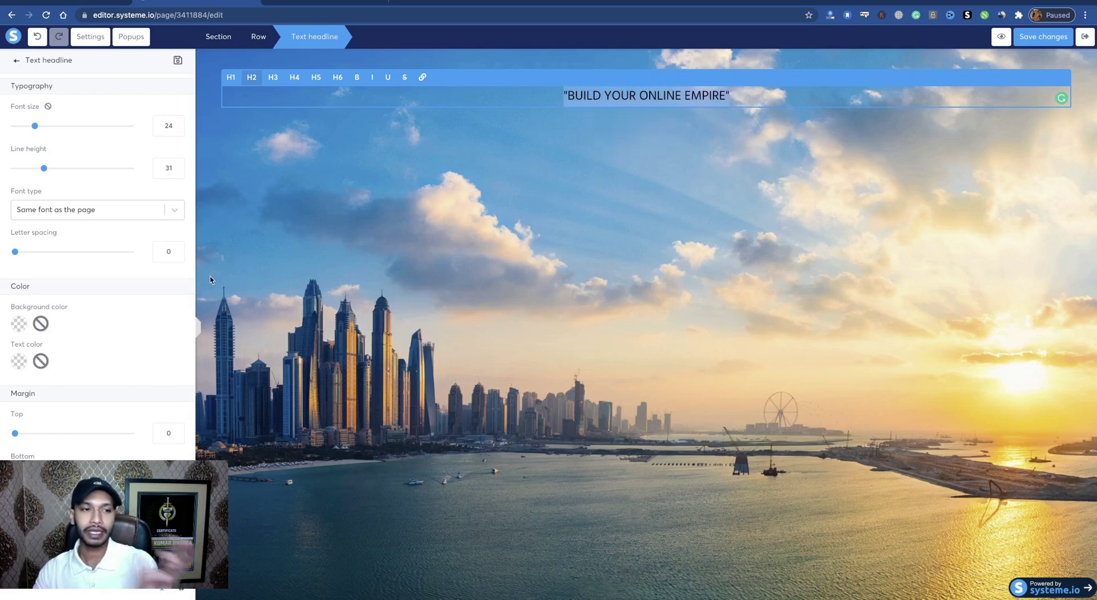
{"action": "scroll", "coordinate": [95, 321], "scroll_direction": "down", "scroll_amount": 6}
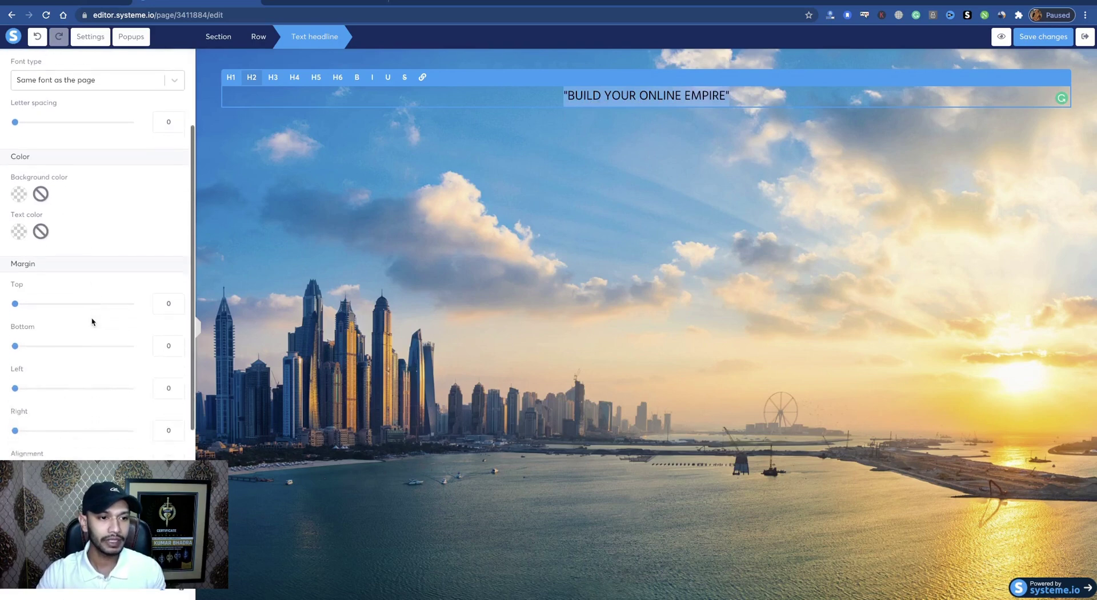
{"action": "scroll", "coordinate": [92, 321], "scroll_direction": "up", "scroll_amount": 6}
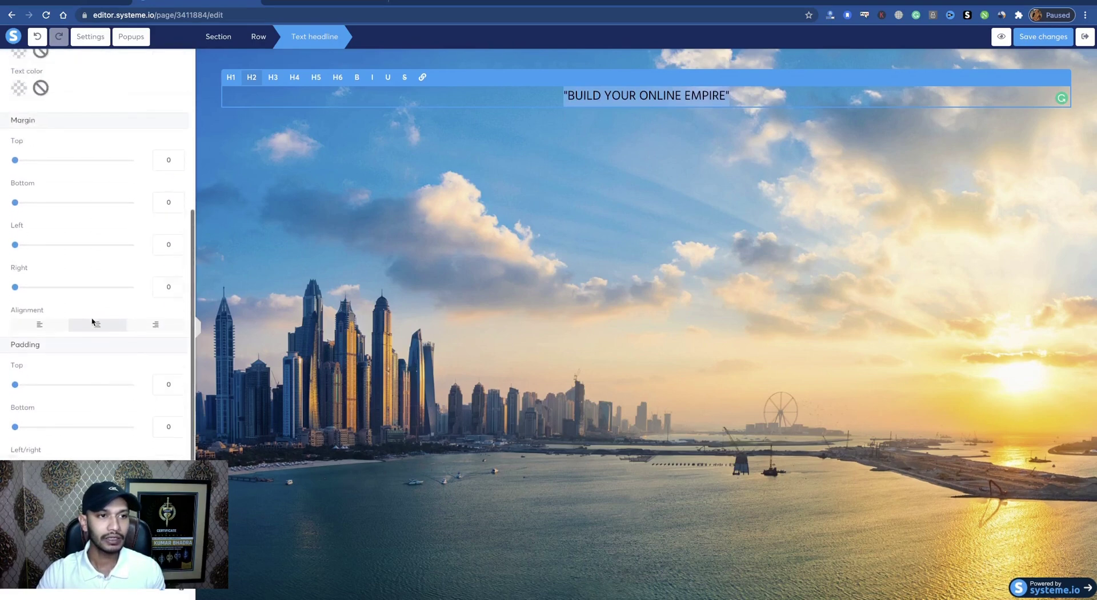
{"action": "scroll", "coordinate": [92, 321], "scroll_direction": "up", "scroll_amount": 2}
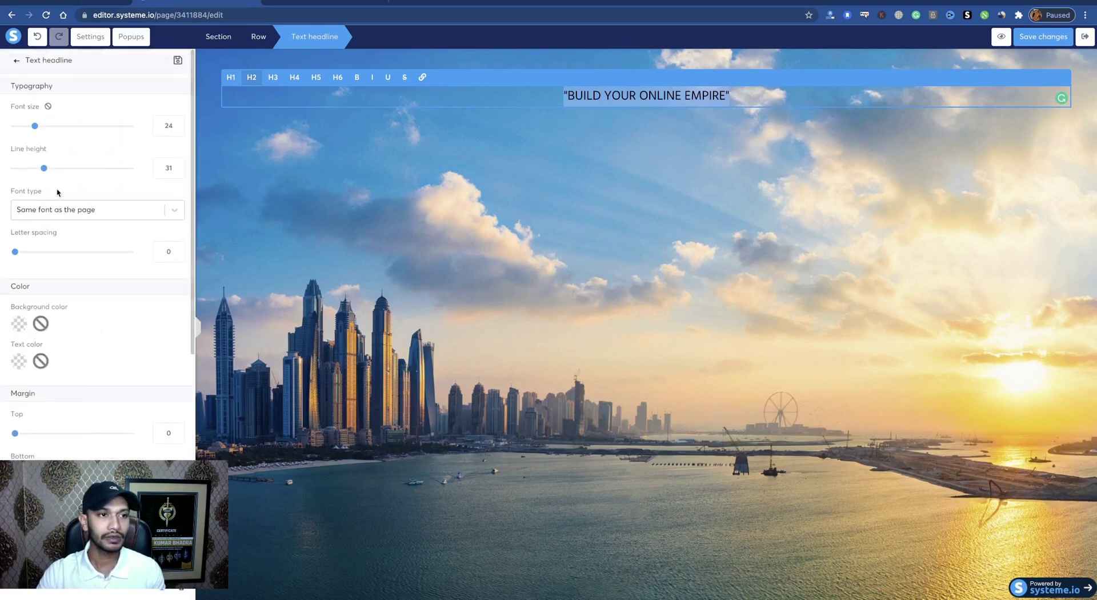
{"action": "scroll", "coordinate": [65, 337], "scroll_direction": "down", "scroll_amount": 5}
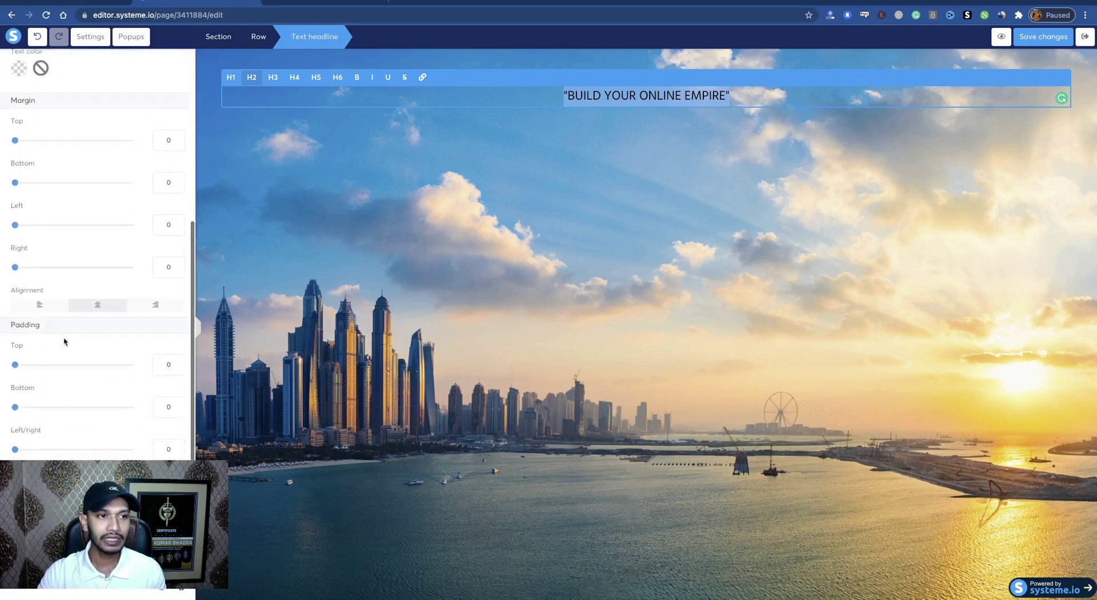
{"action": "scroll", "coordinate": [64, 341], "scroll_direction": "up", "scroll_amount": 5}
{"action": "scroll", "coordinate": [64, 341], "scroll_direction": "up", "scroll_amount": 1}
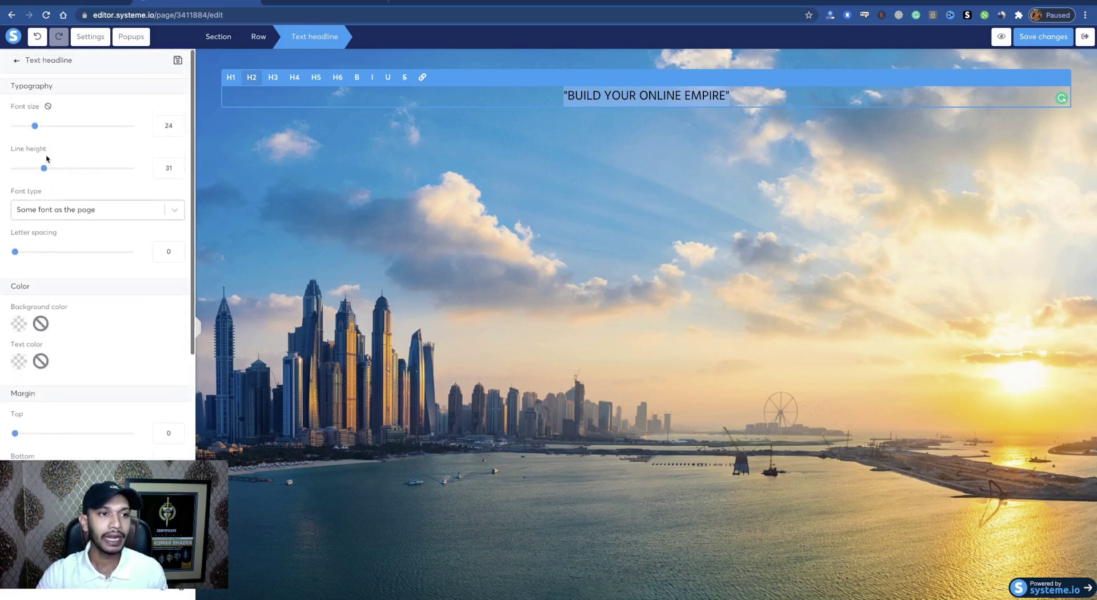
{"action": "left_click", "coordinate": [35, 127]}
{"action": "left_click_drag", "start_coordinate": [34, 126], "coordinate": [79, 129]}
Make the entire "BUILD YOUR ONLINE EMPIRE" headline text bold and italic
{"action": "triple_click", "coordinate": [557, 122]}
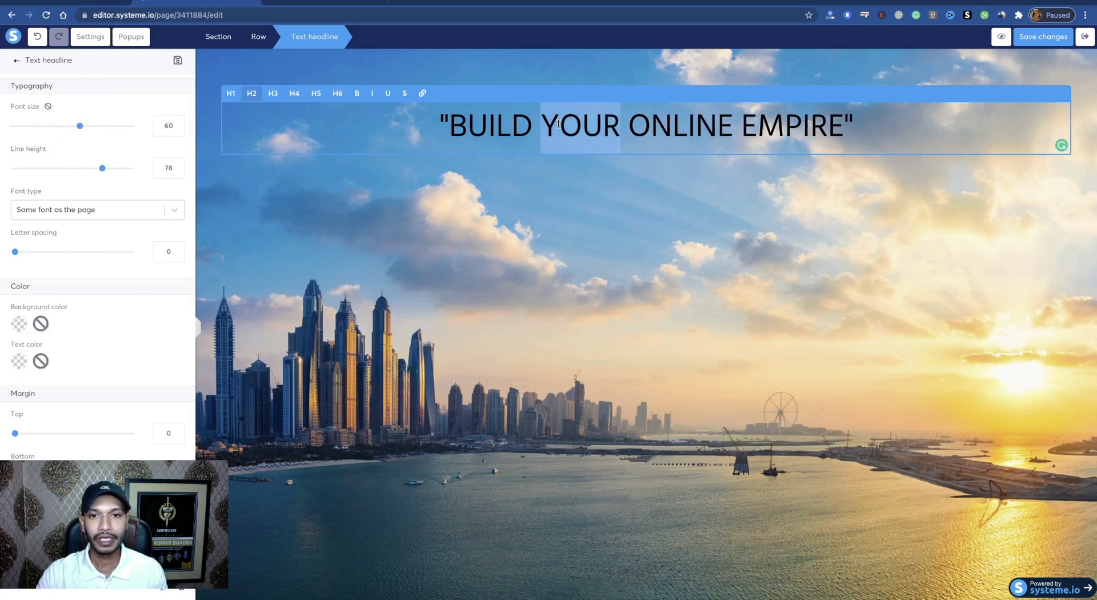
{"action": "left_click", "coordinate": [356, 93]}
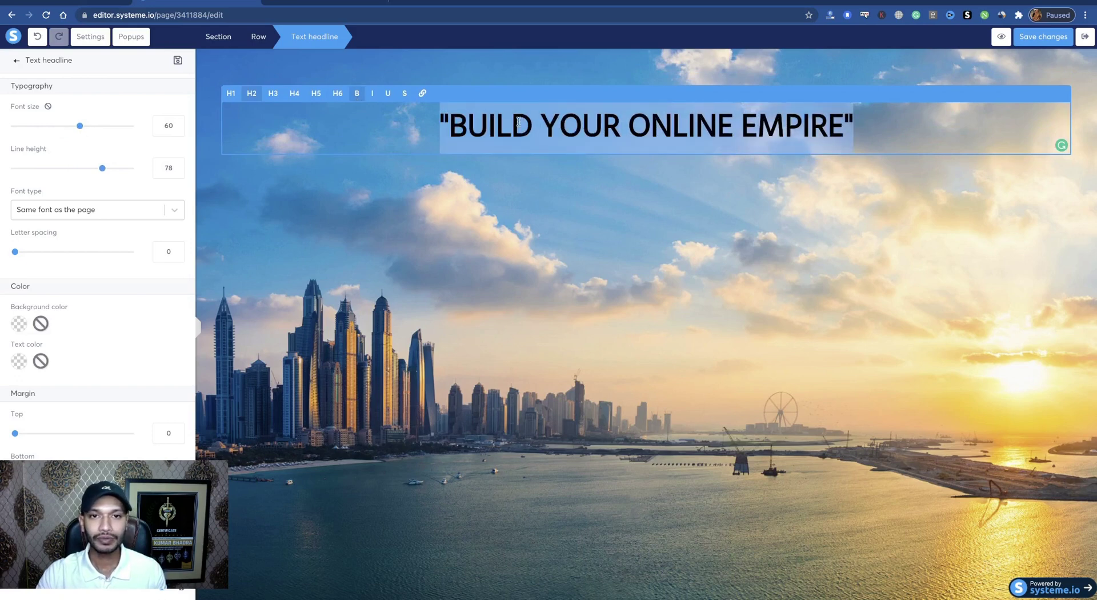
{"action": "left_click", "coordinate": [372, 93]}
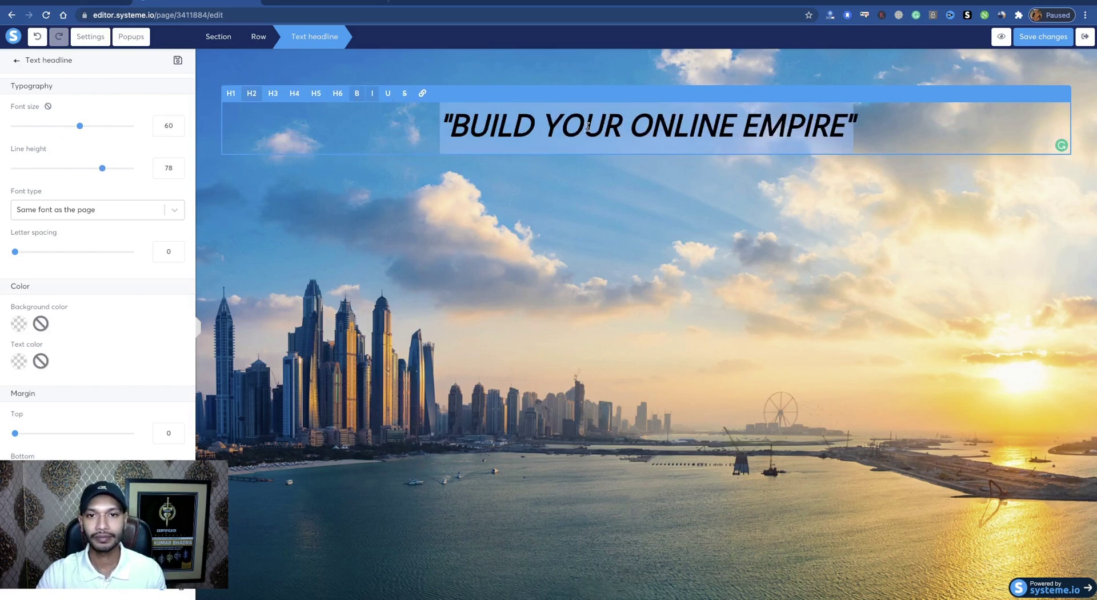
{"action": "left_click", "coordinate": [387, 138]}
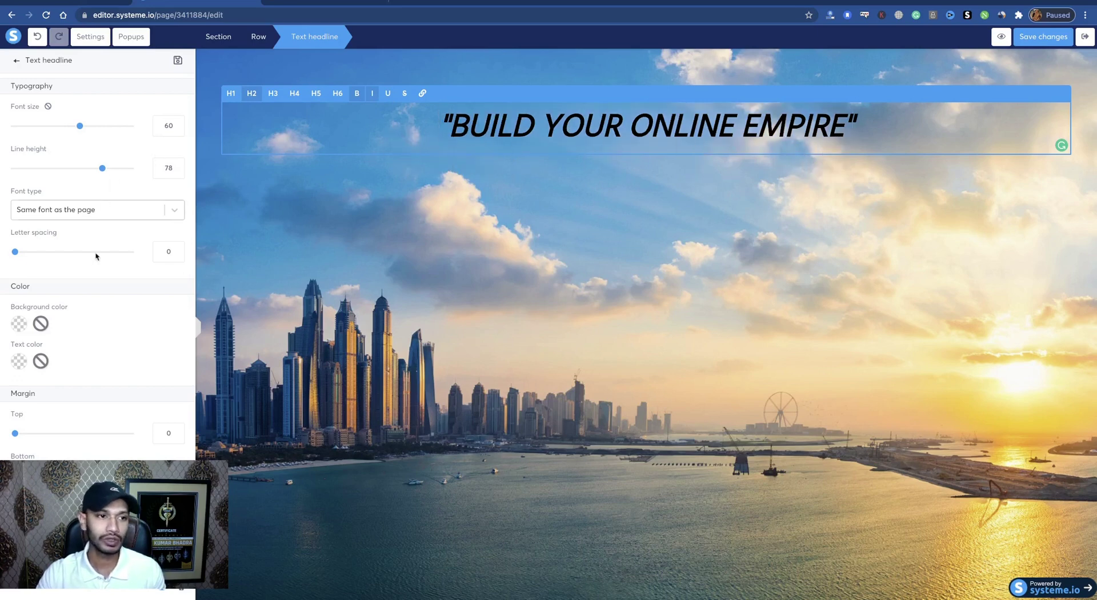
Give the headline a yellow background (F8E71C) from the default colors
{"action": "scroll", "coordinate": [83, 369], "scroll_direction": "down", "scroll_amount": 1}
{"action": "left_click", "coordinate": [17, 270]}
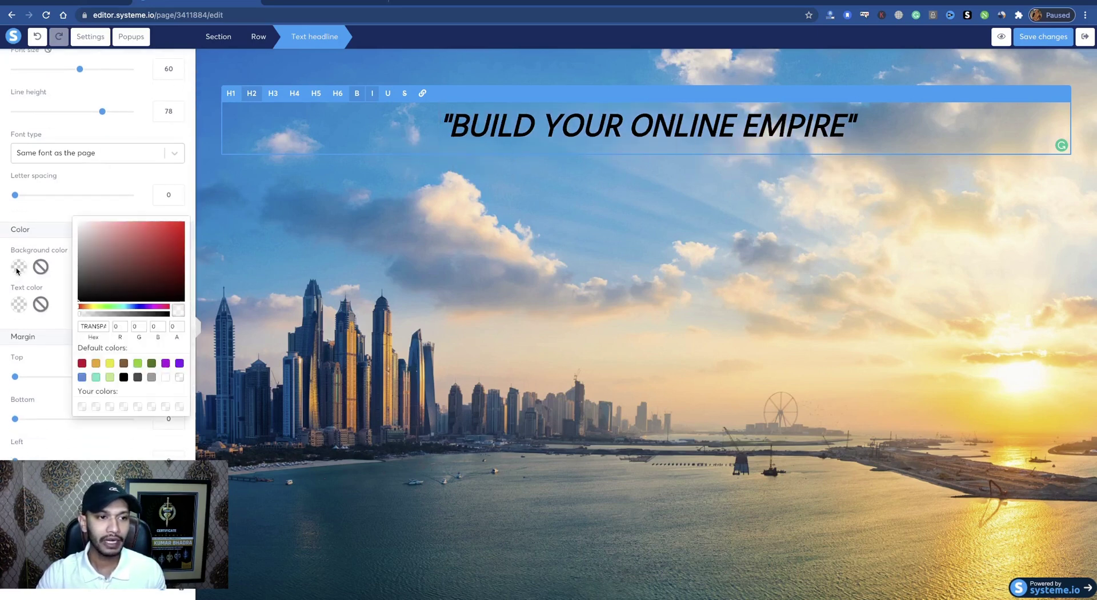
{"action": "left_click", "coordinate": [110, 364]}
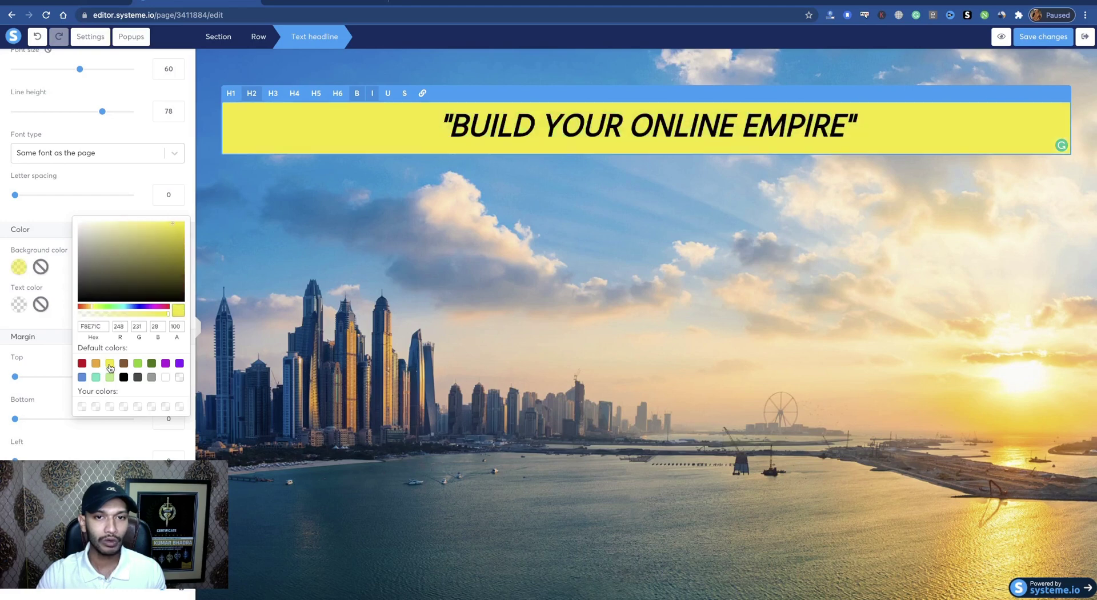
Try to set the headline's text color to red (EB0C0C)
{"action": "left_click", "coordinate": [18, 308]}
{"action": "left_click", "coordinate": [19, 308]}
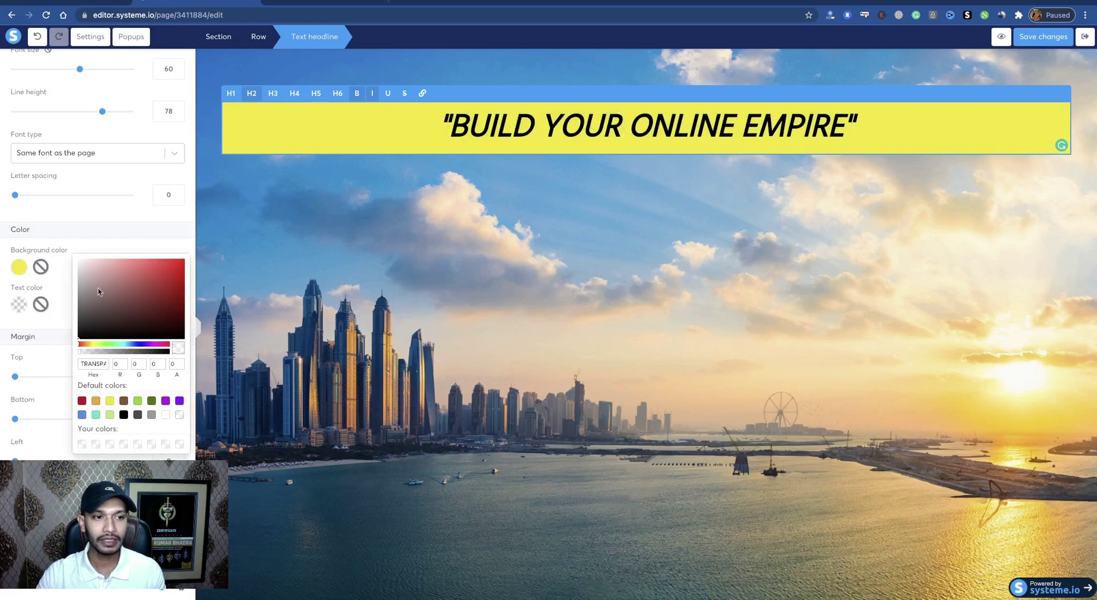
{"action": "left_click", "coordinate": [182, 264]}
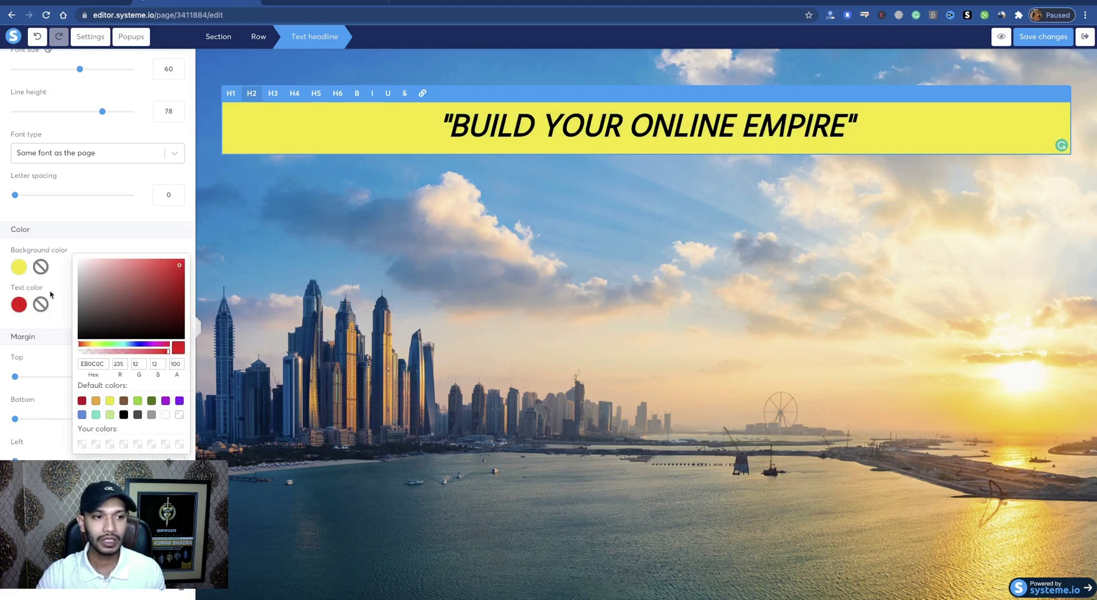
{"action": "left_click", "coordinate": [19, 304]}
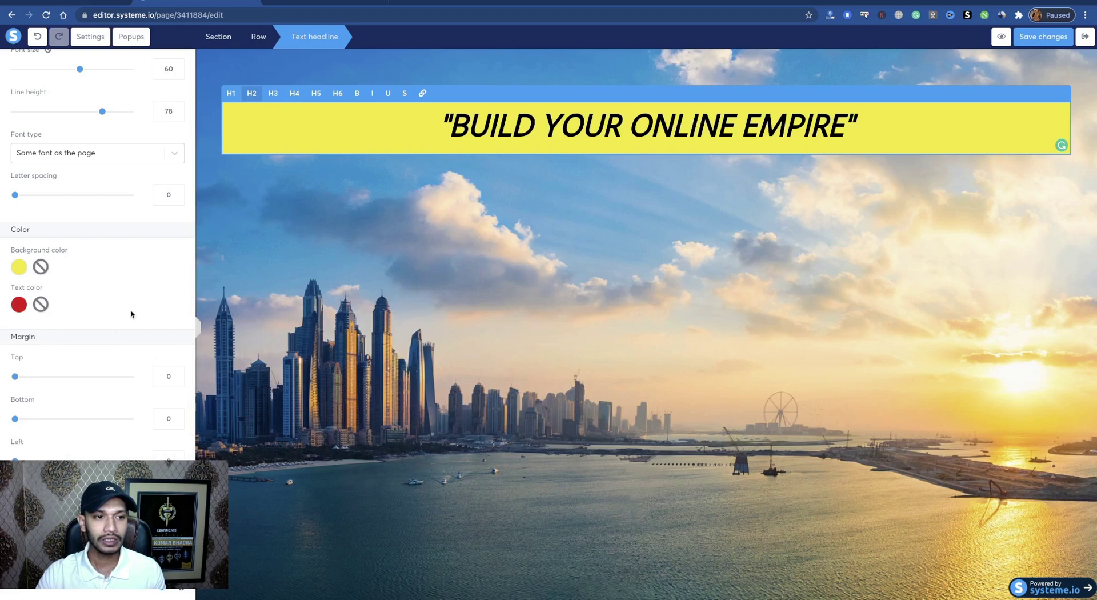
Select the whole headline text and set its text color to bright red (FC0606)
{"action": "triple_click", "coordinate": [561, 121]}
{"action": "left_click", "coordinate": [25, 306]}
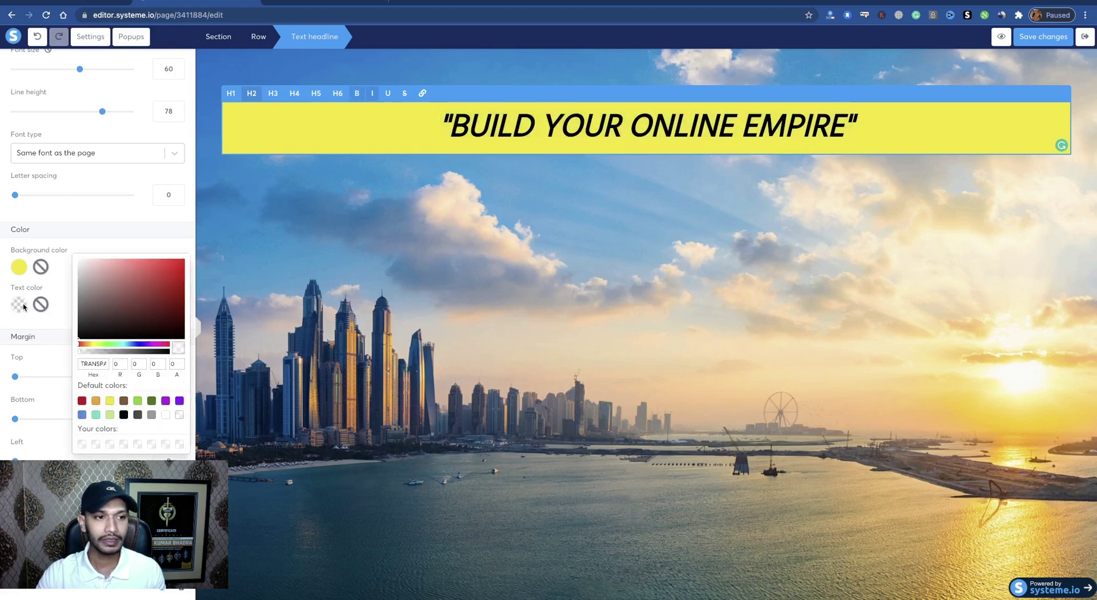
{"action": "left_click", "coordinate": [182, 261]}
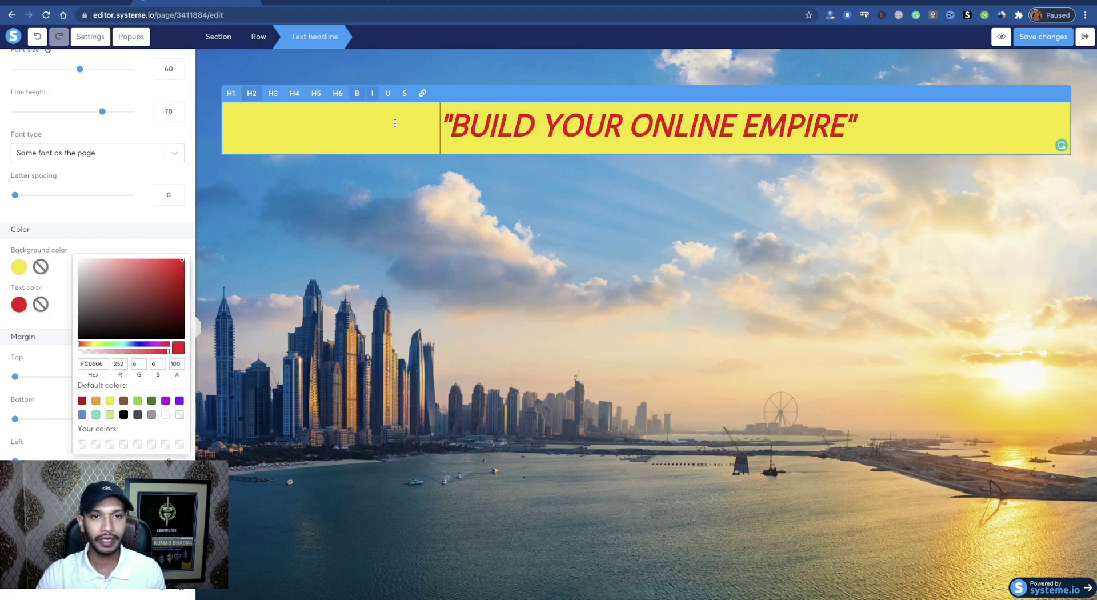
{"action": "left_click", "coordinate": [148, 222]}
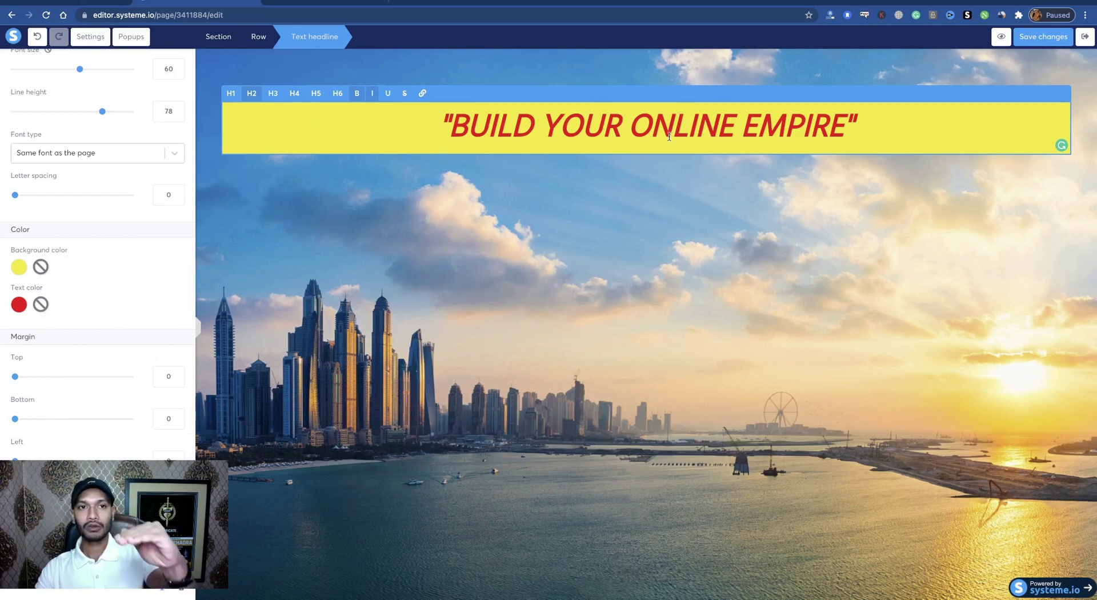
Try out the headline's top and bottom padding and return both to 0
{"action": "scroll", "coordinate": [75, 385], "scroll_direction": "down", "scroll_amount": 6}
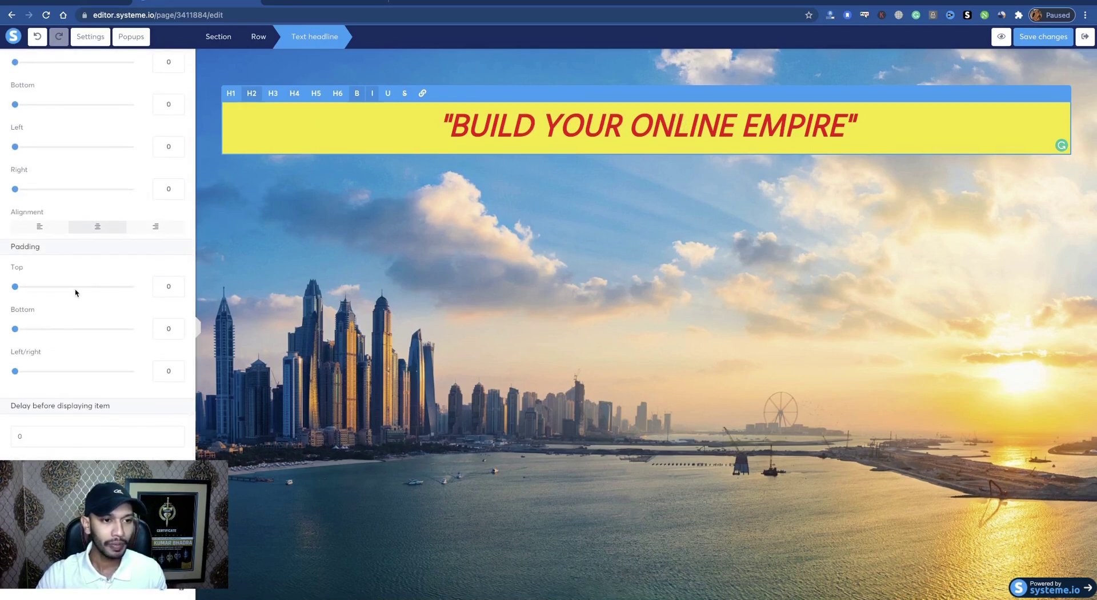
{"action": "mouse_move", "coordinate": [16, 291]}
{"action": "left_mouse_down"}
{"action": "mouse_move", "coordinate": [24, 289]}
{"action": "mouse_move", "coordinate": [3, 291]}
{"action": "left_mouse_up"}
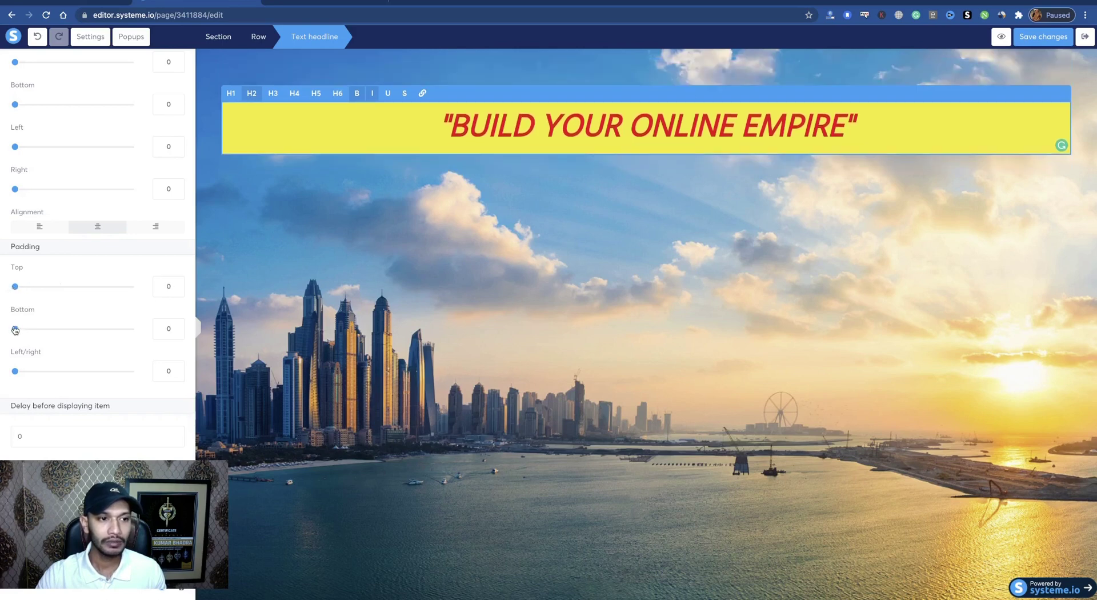
{"action": "left_click_drag", "start_coordinate": [15, 330], "coordinate": [12, 331]}
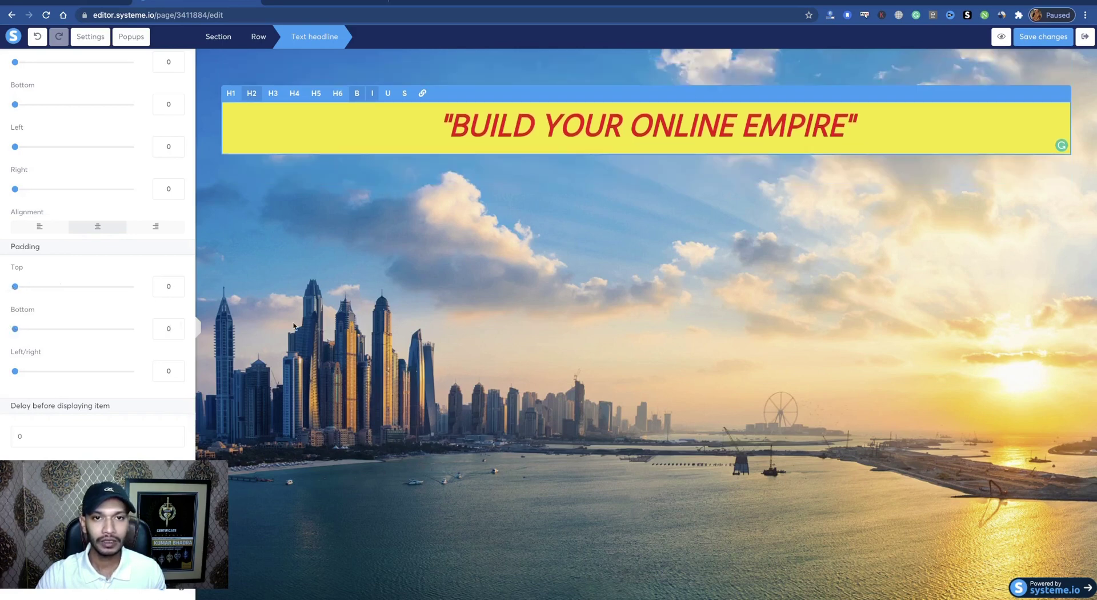
Switch to the reference landing page and copy the headline "For Anyone Who Wants To Start A Profitable Online Business But Doesn't Know Where To Begin.!"
{"action": "left_click", "coordinate": [623, 305]}
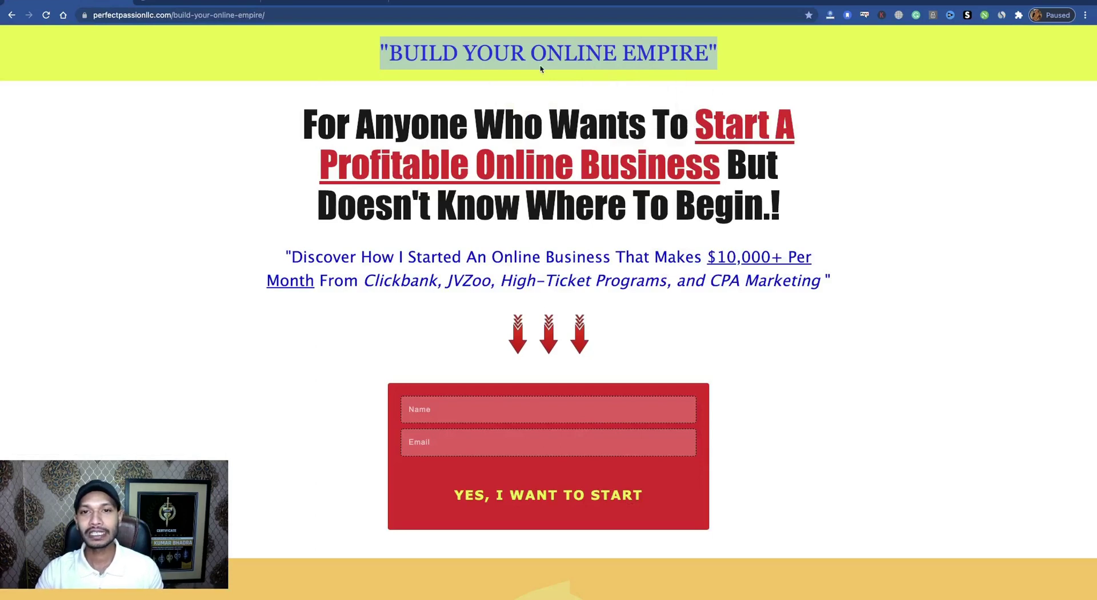
{"action": "left_click", "coordinate": [352, 139]}
{"action": "left_click_drag", "start_coordinate": [304, 123], "coordinate": [782, 206]}
{"action": "key", "text": "super+c"}
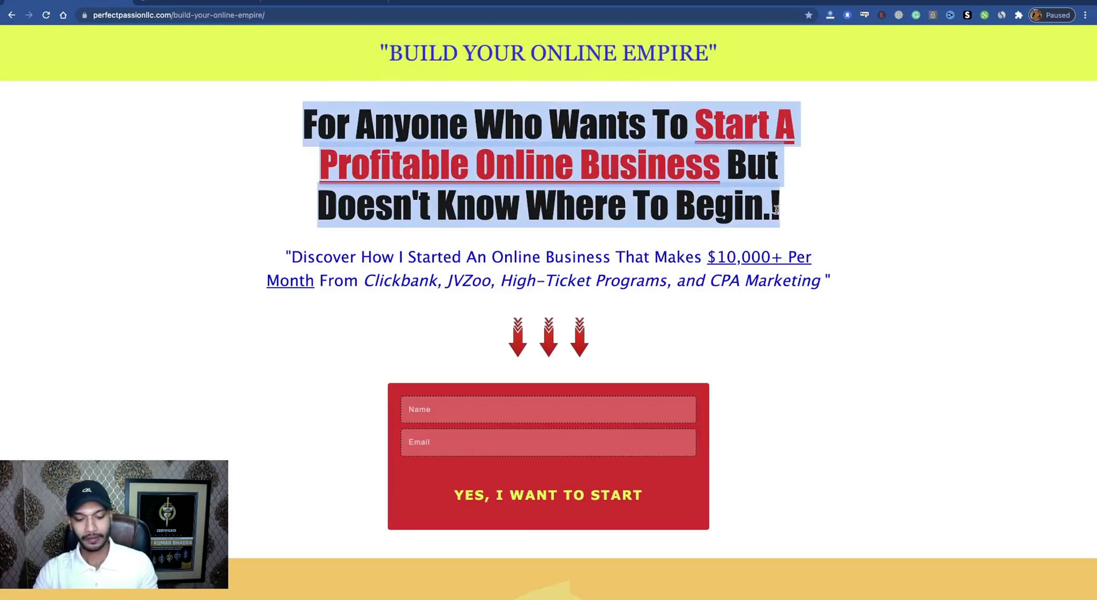
Paste the copied "For Anyone Who Wants To Start A Profitable Online Business" headline into the blank tab's address bar and recopy it as plain text
{"action": "mouse_move", "coordinate": [315, 0]}
{"action": "key", "text": "super+3"}
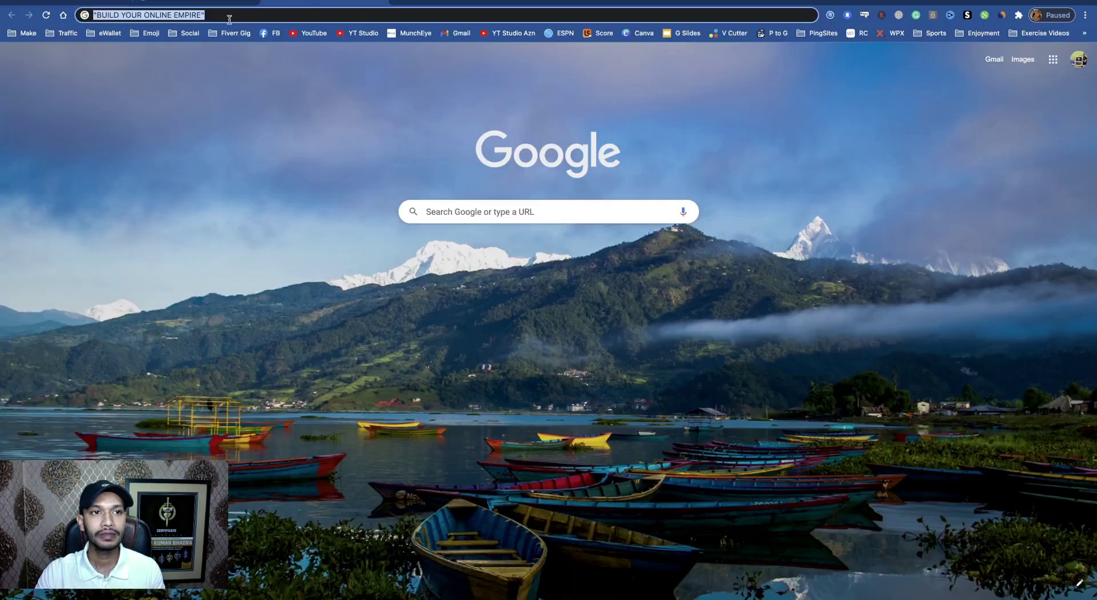
{"action": "right_click", "coordinate": [227, 15]}
{"action": "left_click", "coordinate": [244, 100]}
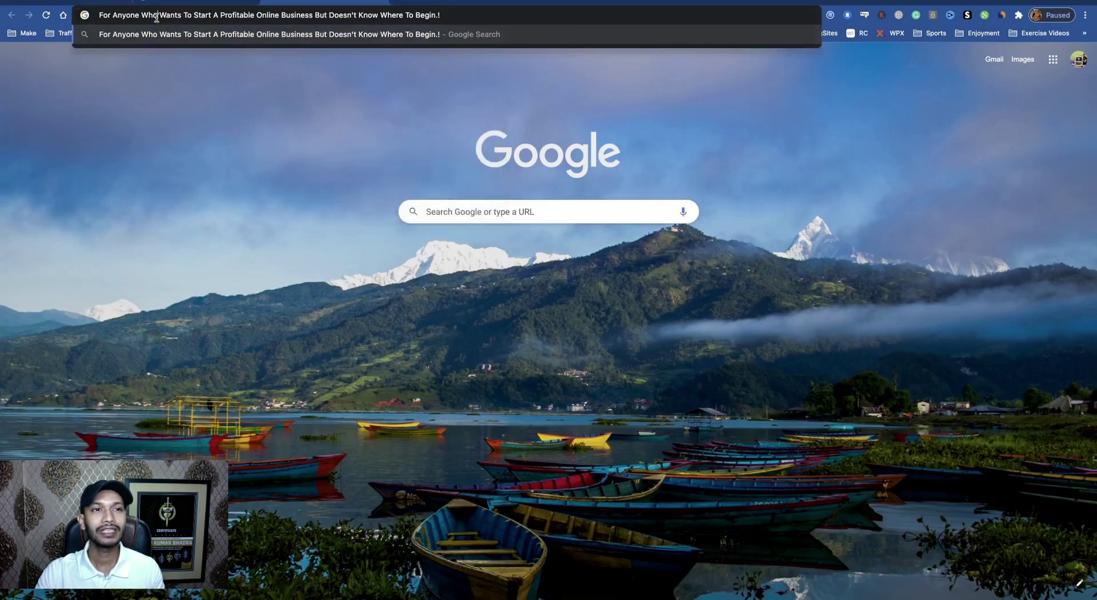
{"action": "triple_click", "coordinate": [155, 16]}
{"action": "key", "text": "ctrl+c"}
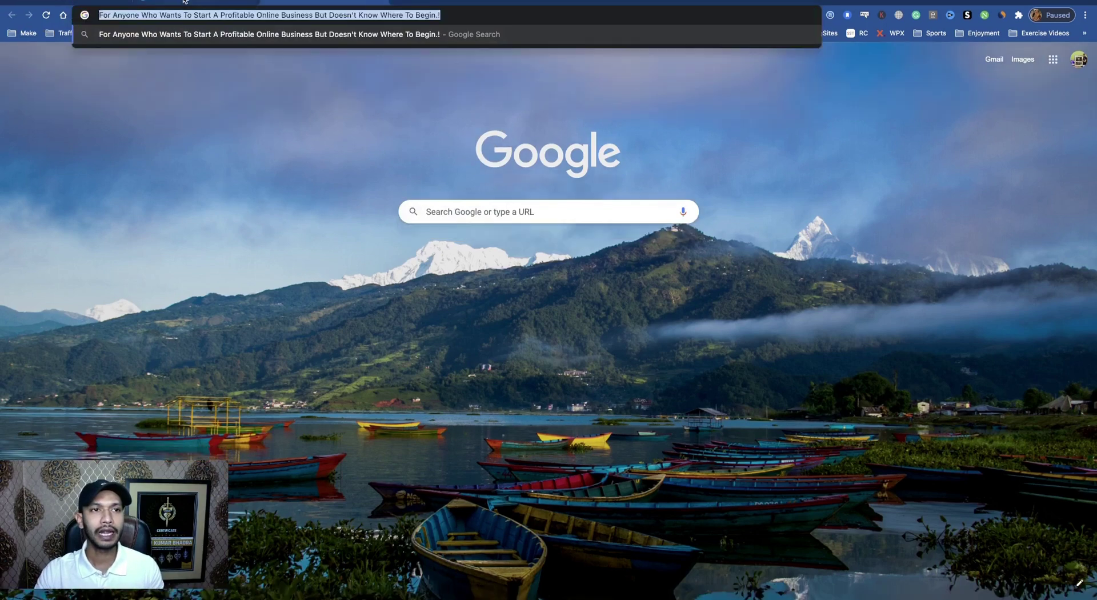
Return to the systeme.io editor, add a text element below the headline and replace its placeholder with the copied "For Anyone Who Wants To Start…" headline
{"action": "left_click", "coordinate": [190, 7]}
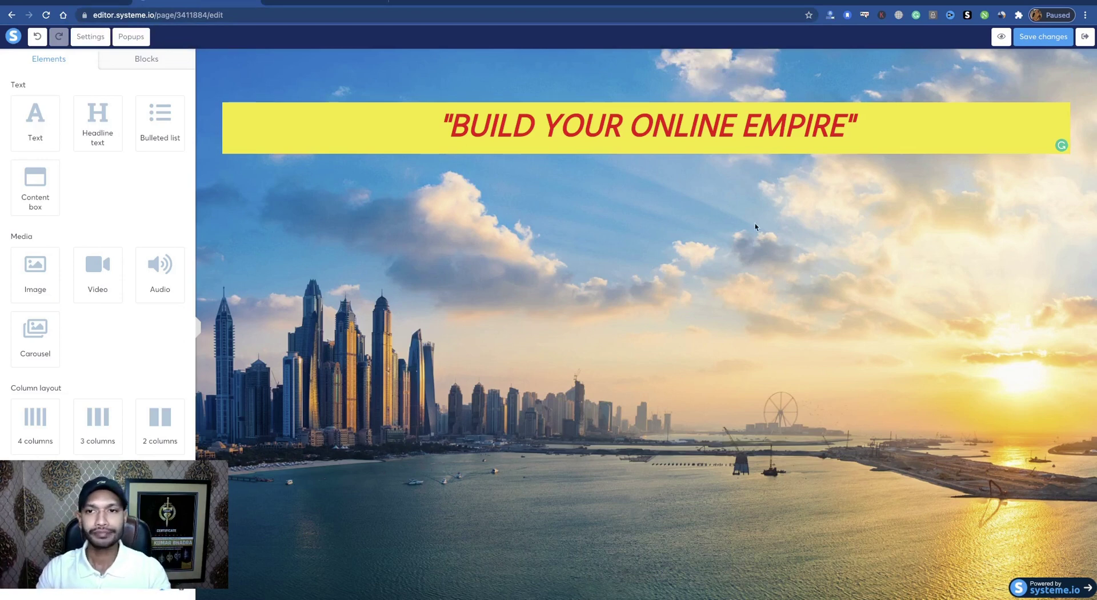
{"action": "left_click", "coordinate": [33, 134]}
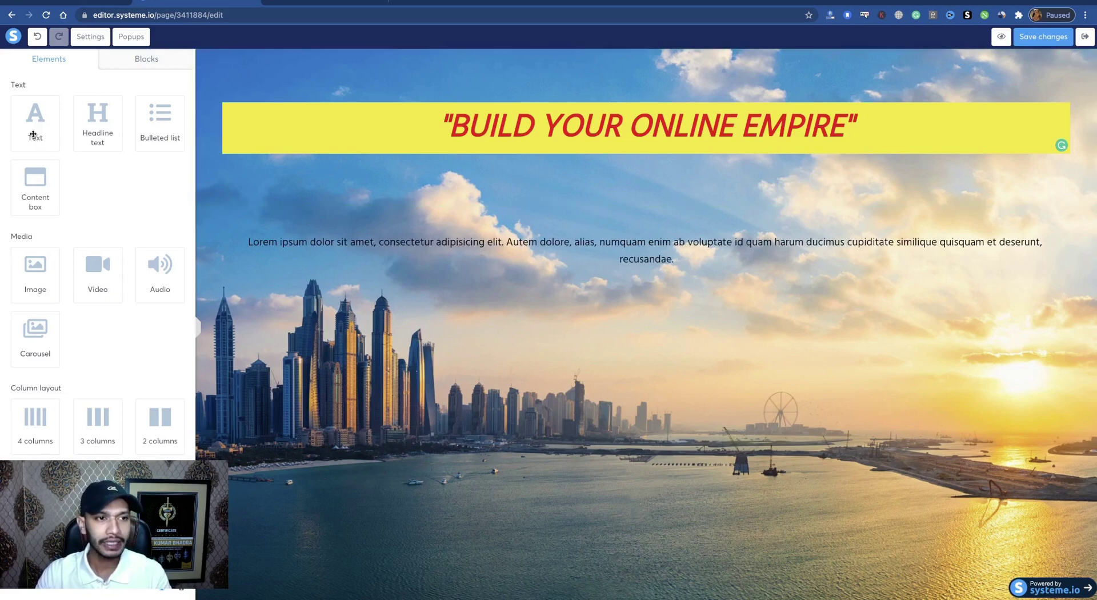
{"action": "left_click", "coordinate": [582, 246]}
{"action": "key", "text": "ctrl+v"}
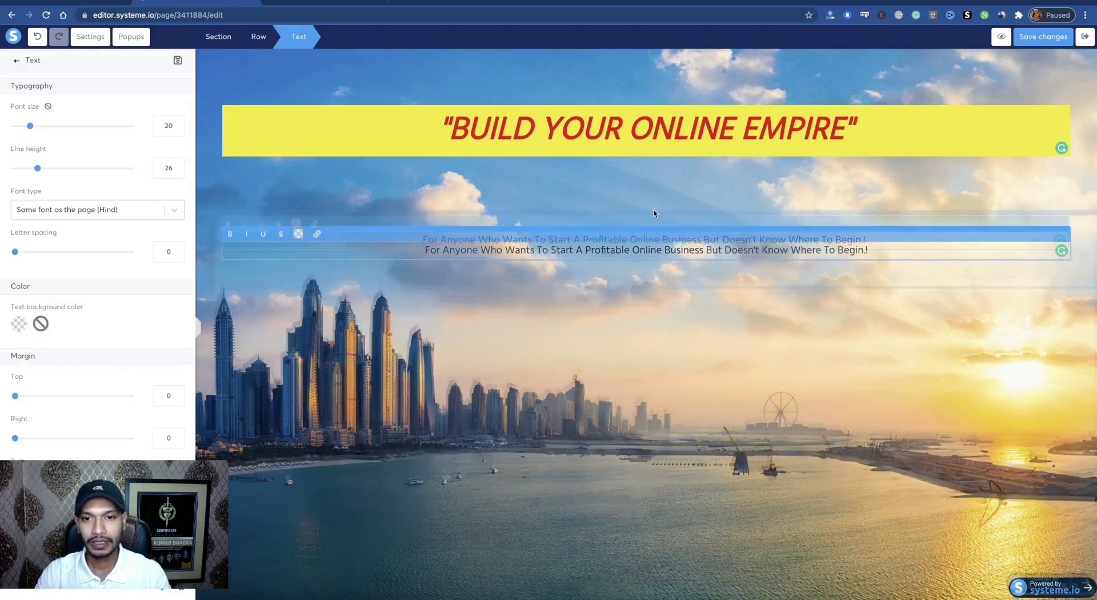
Select the whole pasted "For Anyone Who Wants To Start…" text and set its font size to 67
{"action": "triple_click", "coordinate": [613, 247]}
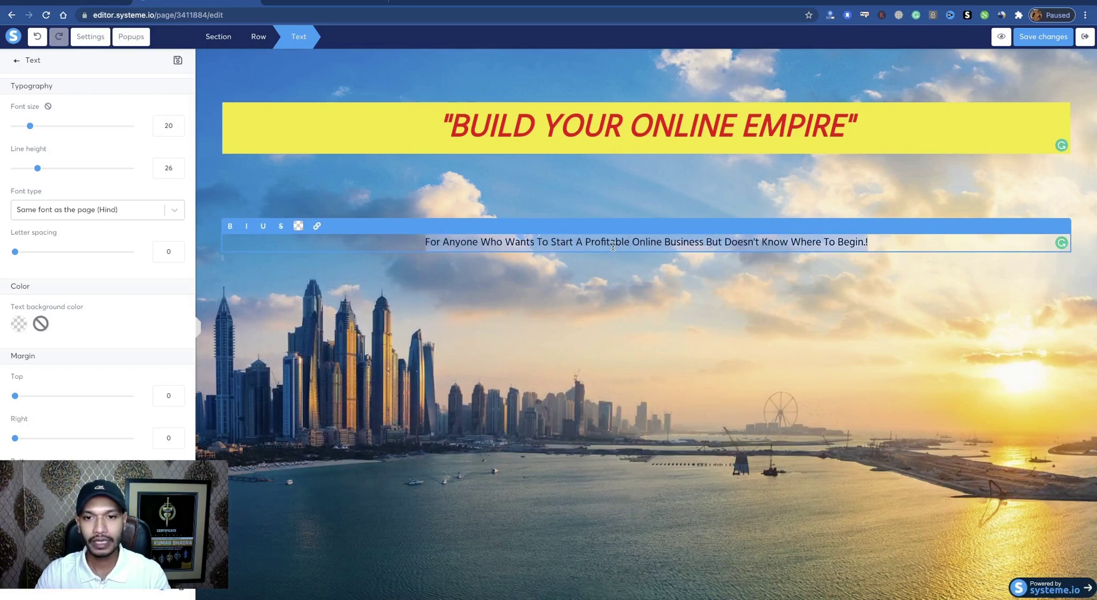
{"action": "scroll", "coordinate": [89, 370], "scroll_direction": "down", "scroll_amount": 4}
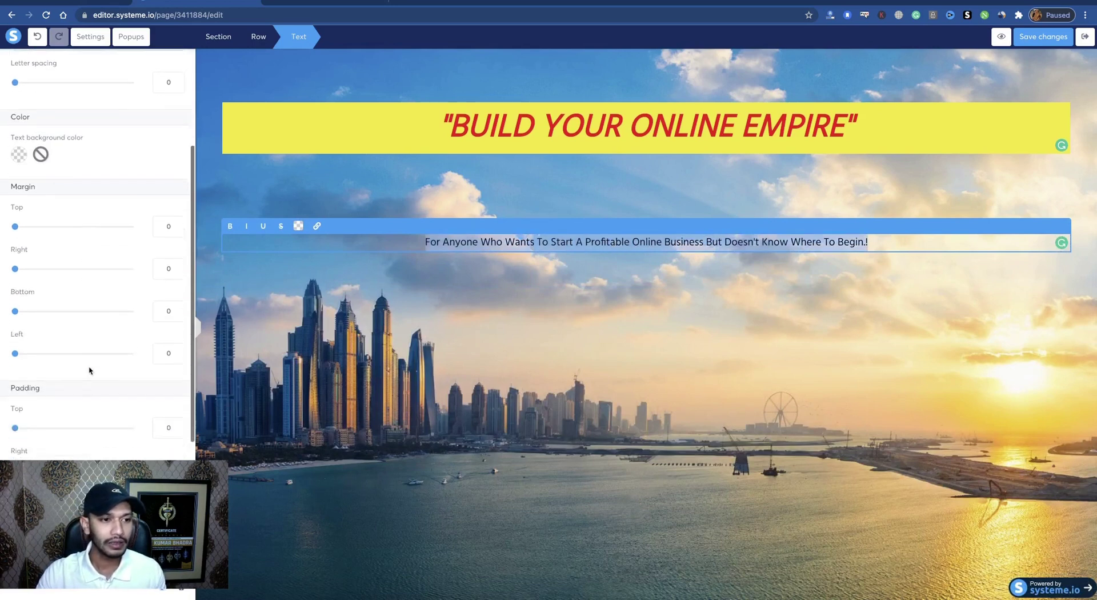
{"action": "scroll", "coordinate": [90, 367], "scroll_direction": "up", "scroll_amount": 4}
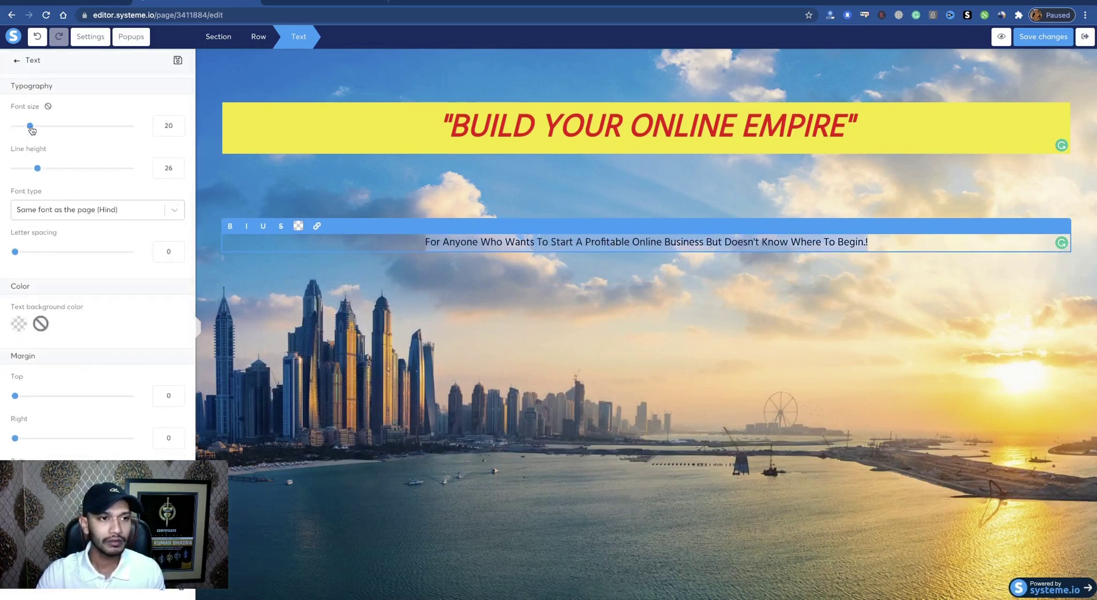
{"action": "left_click_drag", "start_coordinate": [30, 126], "coordinate": [89, 134]}
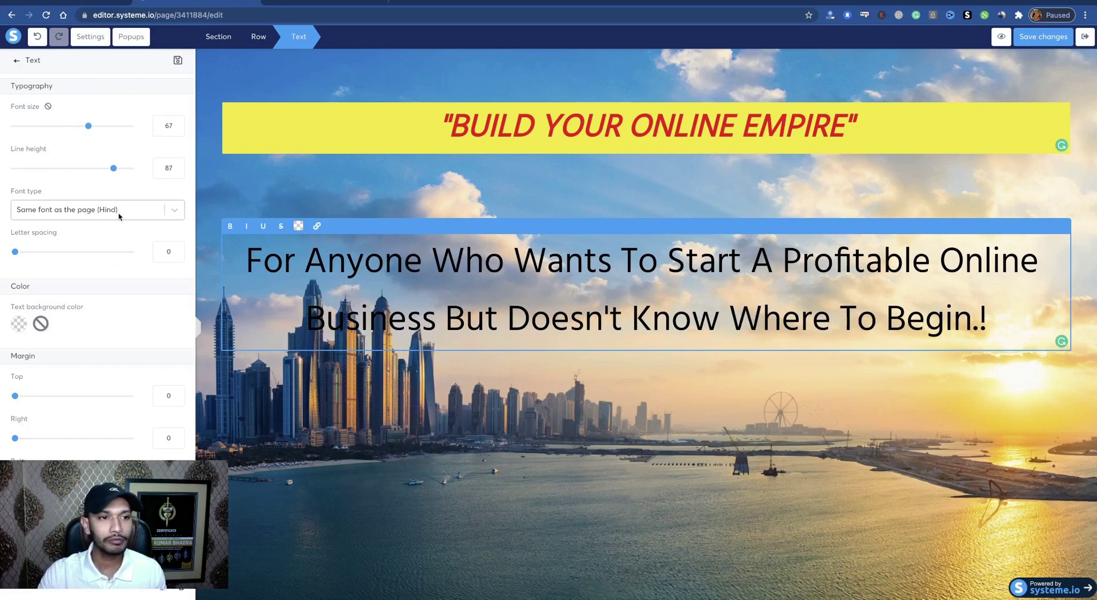
Try Tahoma from the Web Safe Fonts on the second headline, and settle on Impact, Charcoal, sans-serif
{"action": "left_click", "coordinate": [175, 211]}
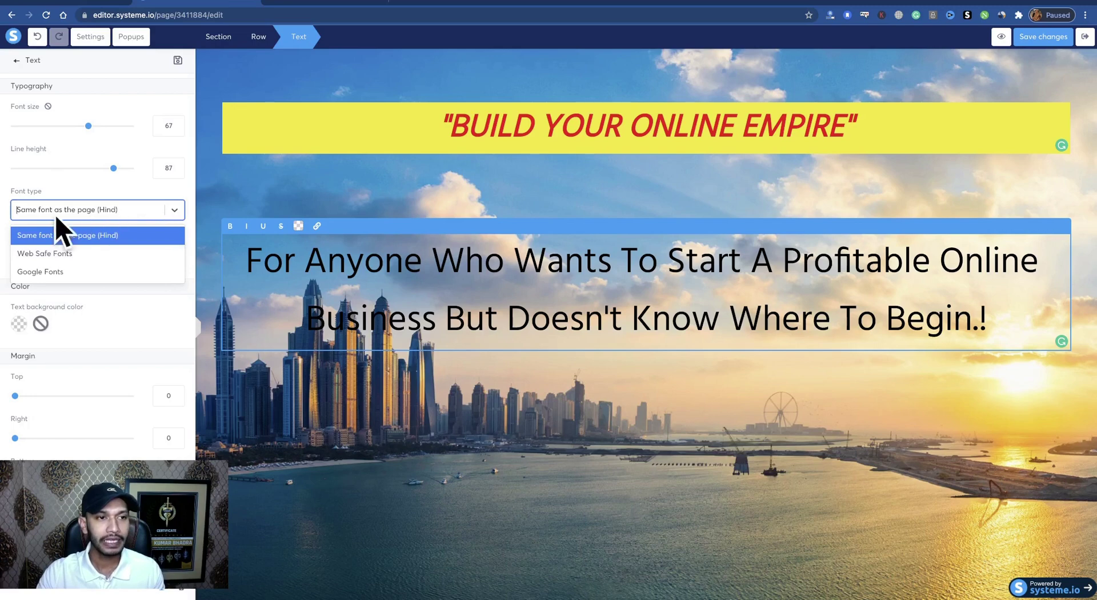
{"action": "left_click", "coordinate": [45, 254]}
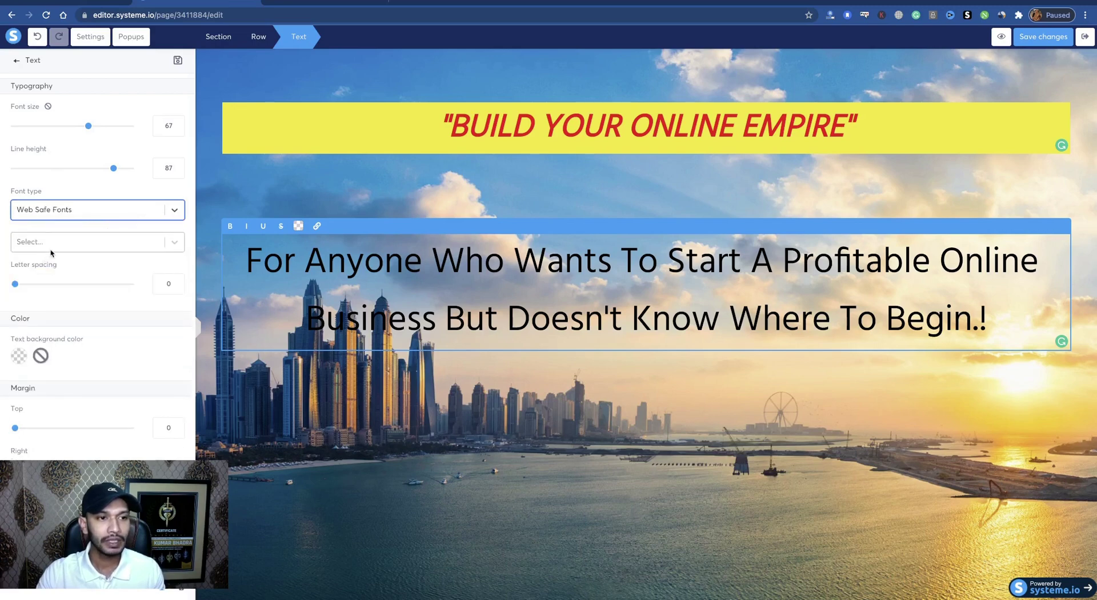
{"action": "left_click", "coordinate": [51, 250]}
{"action": "scroll", "coordinate": [85, 320], "scroll_direction": "down", "scroll_amount": 3}
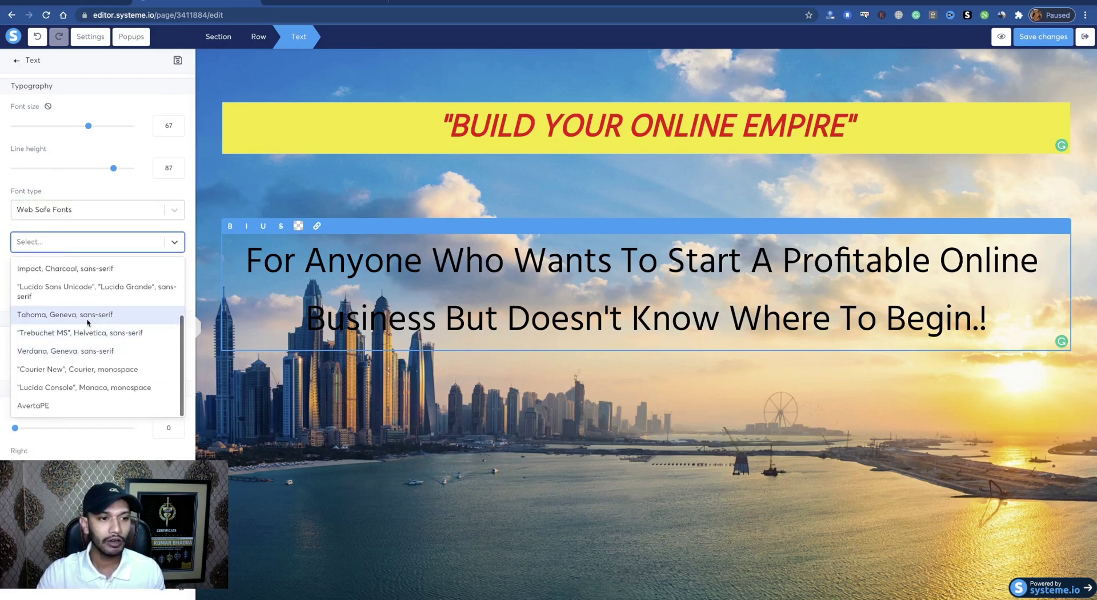
{"action": "scroll", "coordinate": [80, 342], "scroll_direction": "up", "scroll_amount": 2}
{"action": "scroll", "coordinate": [68, 326], "scroll_direction": "down", "scroll_amount": 2}
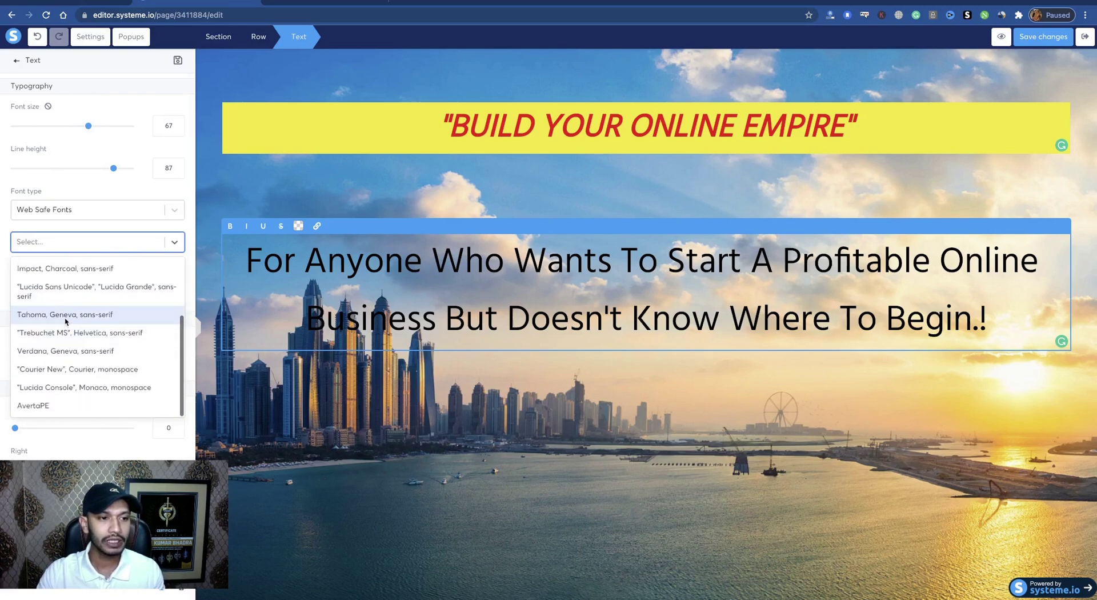
{"action": "left_click", "coordinate": [65, 315]}
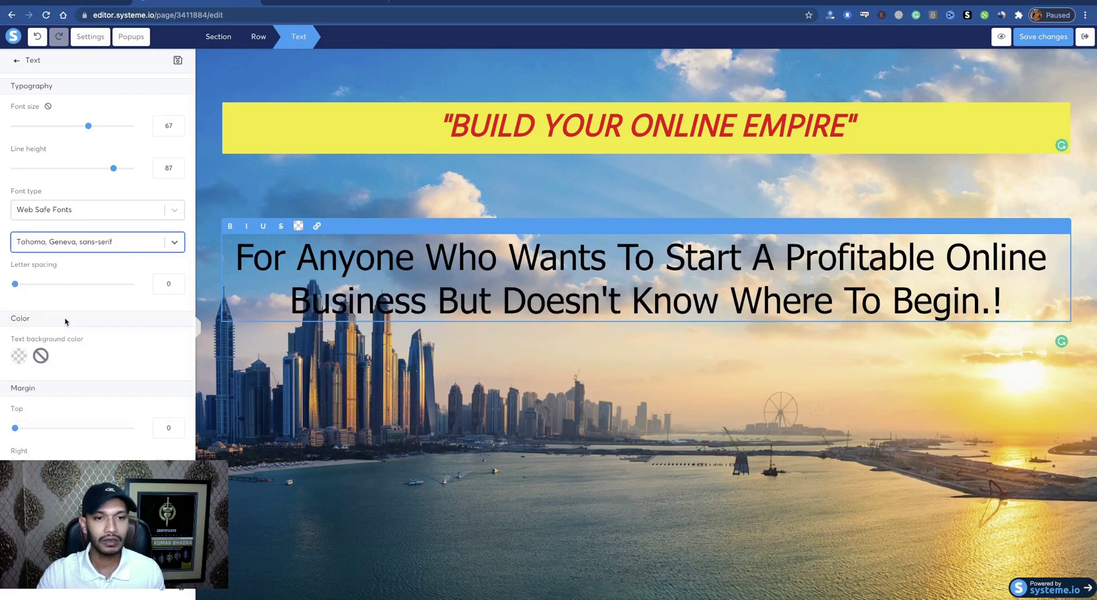
{"action": "left_click", "coordinate": [76, 247]}
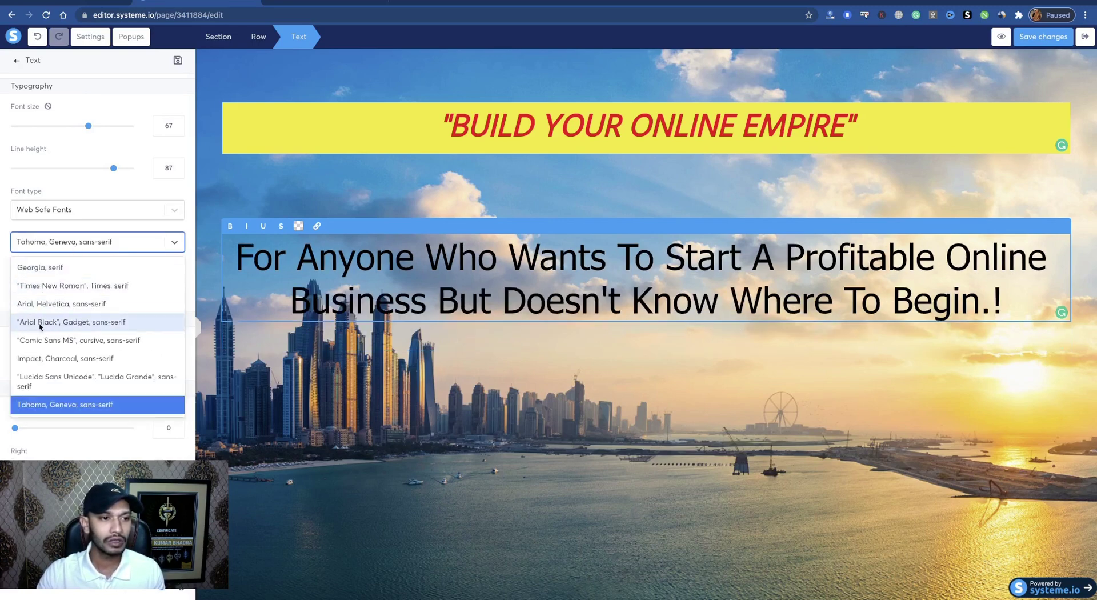
{"action": "left_click", "coordinate": [43, 358]}
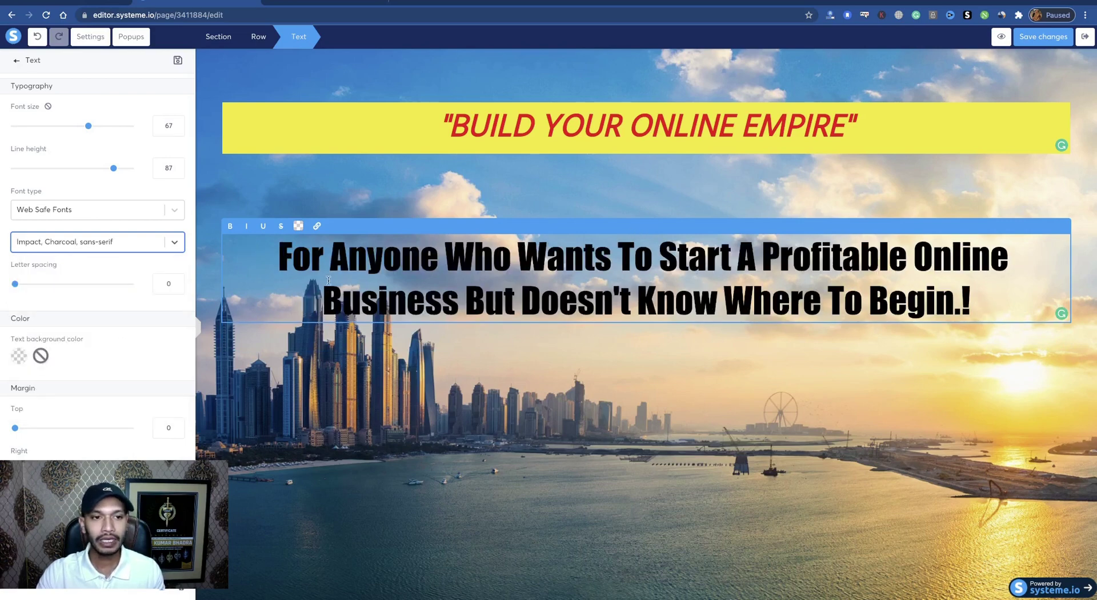
Give the second headline a white (FFFFFF) text background color
{"action": "scroll", "coordinate": [47, 321], "scroll_direction": "down", "scroll_amount": 2}
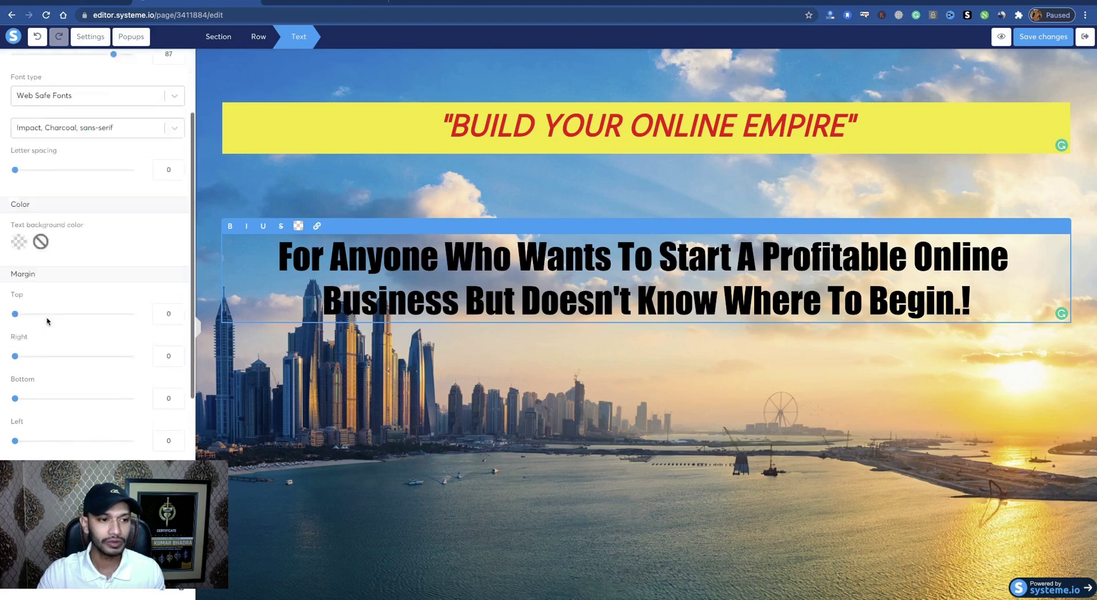
{"action": "scroll", "coordinate": [46, 321], "scroll_direction": "down", "scroll_amount": 6}
{"action": "scroll", "coordinate": [48, 321], "scroll_direction": "up", "scroll_amount": 8}
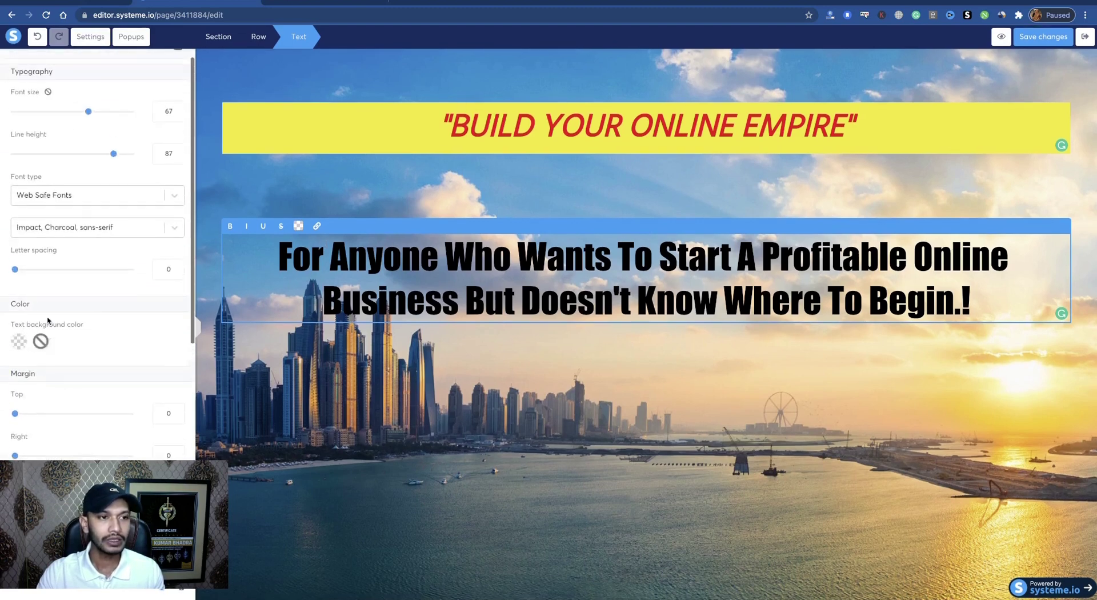
{"action": "left_click", "coordinate": [23, 356]}
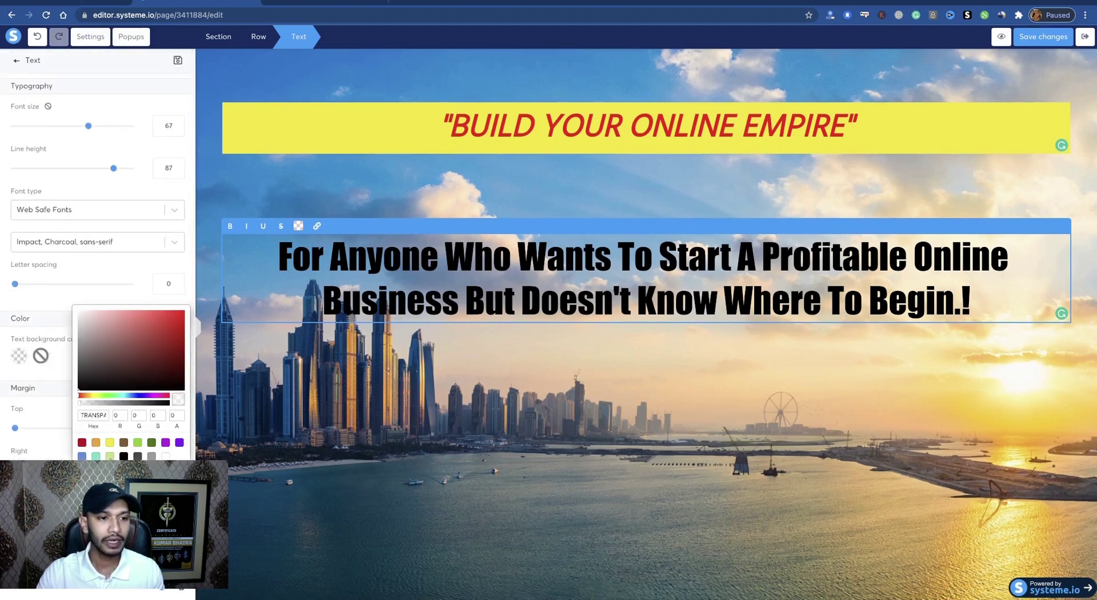
{"action": "left_click", "coordinate": [165, 457]}
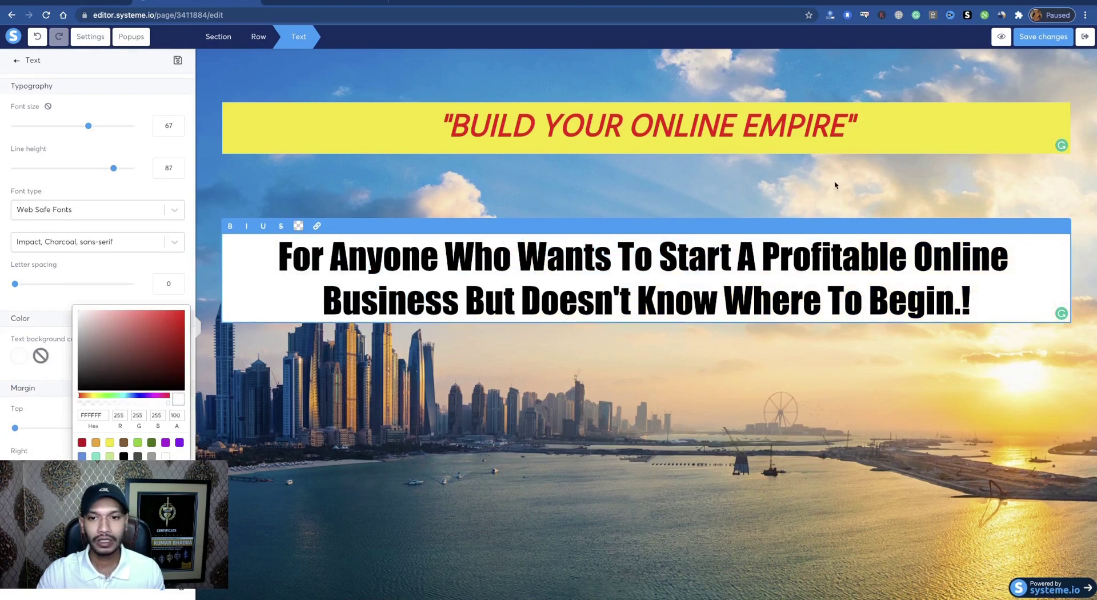
{"action": "left_click", "coordinate": [683, 272]}
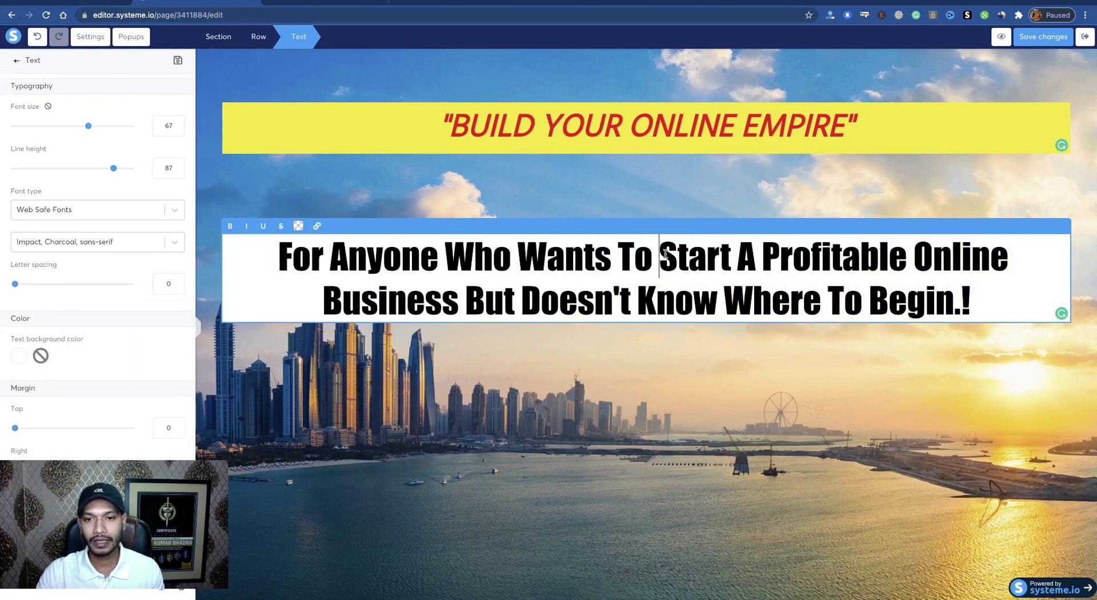
Try a red (F80B0B) text background on the second headline and return it to white (FFFFFF)
{"action": "left_click_drag", "start_coordinate": [658, 265], "coordinate": [460, 297]}
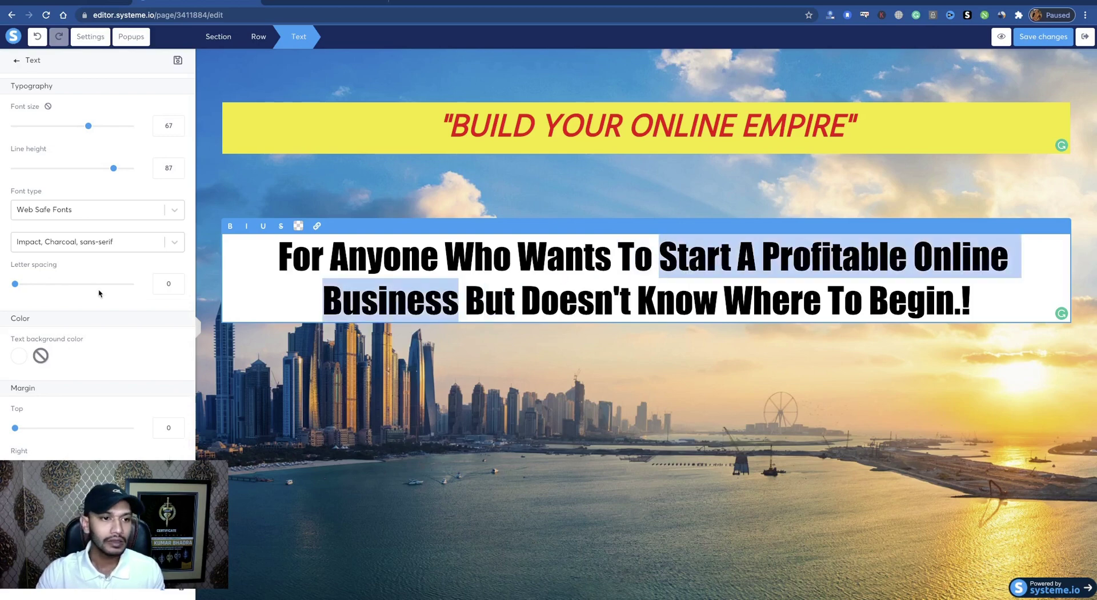
{"action": "left_click", "coordinate": [19, 356]}
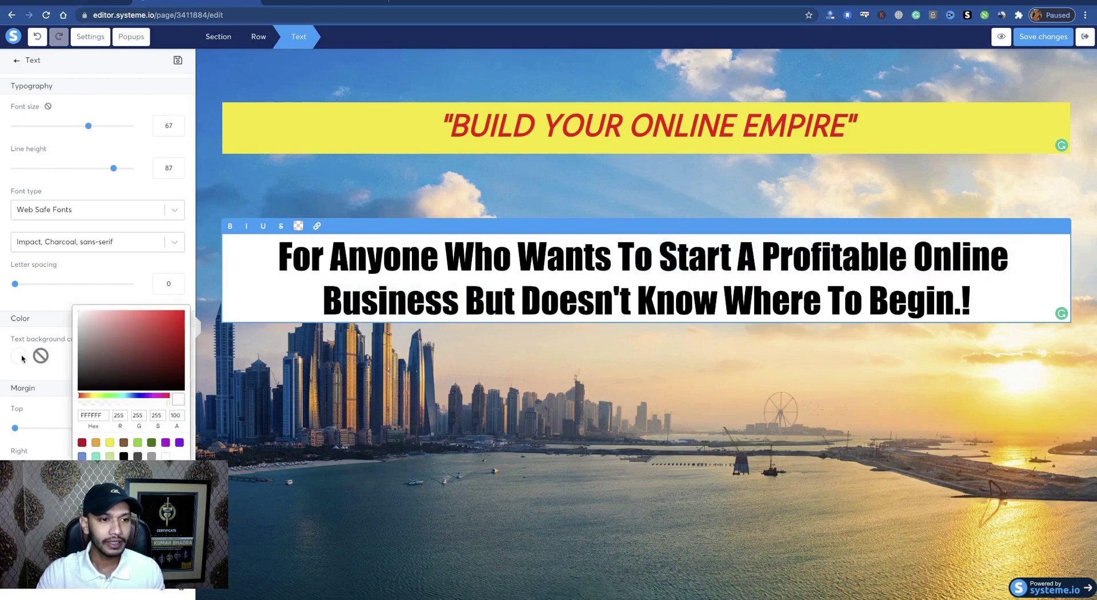
{"action": "left_click", "coordinate": [181, 314]}
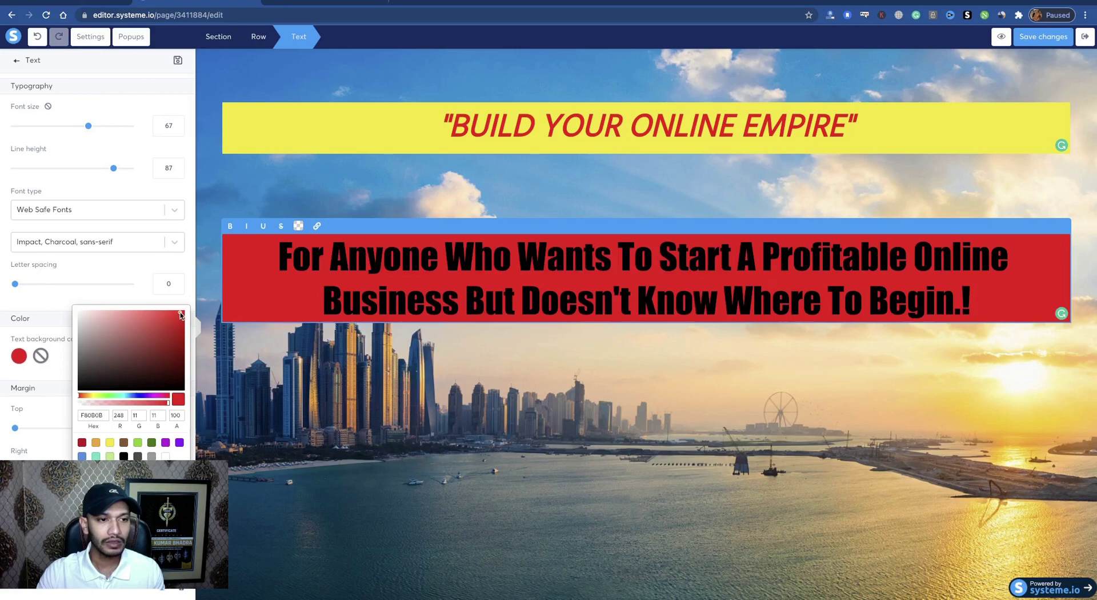
{"action": "left_click", "coordinate": [165, 456]}
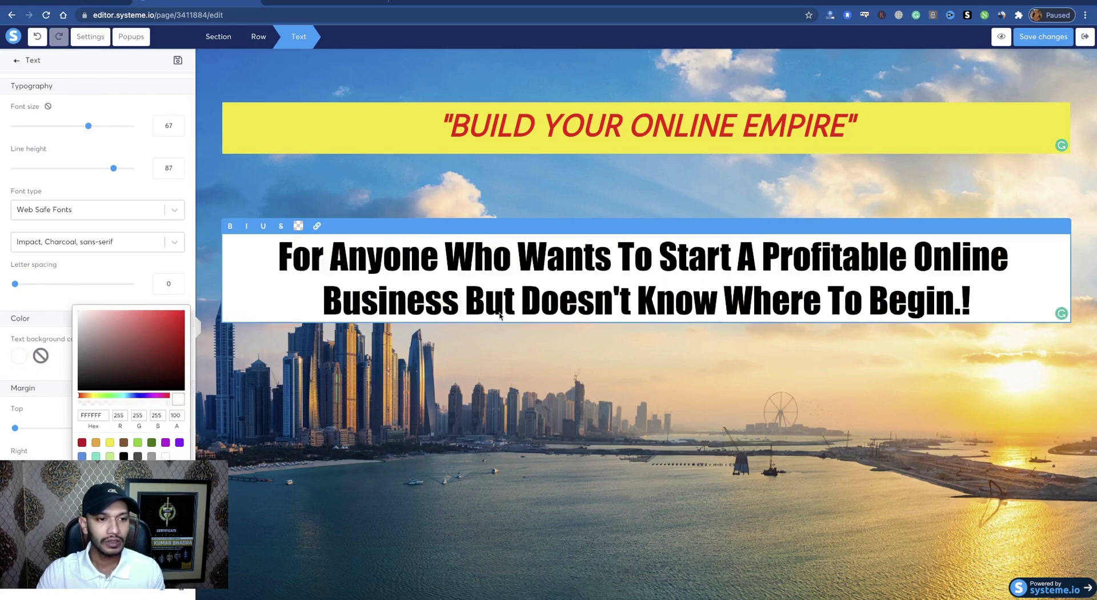
{"action": "left_click", "coordinate": [566, 284]}
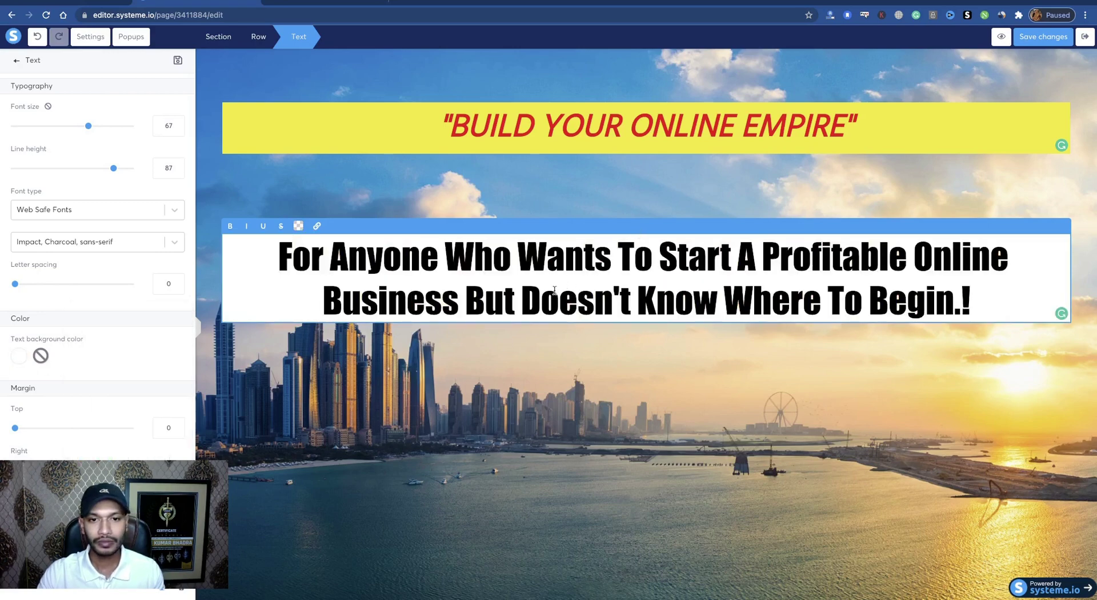
Color only the words "Start A Profitable Online Business" in the second headline red
{"action": "left_click", "coordinate": [469, 267]}
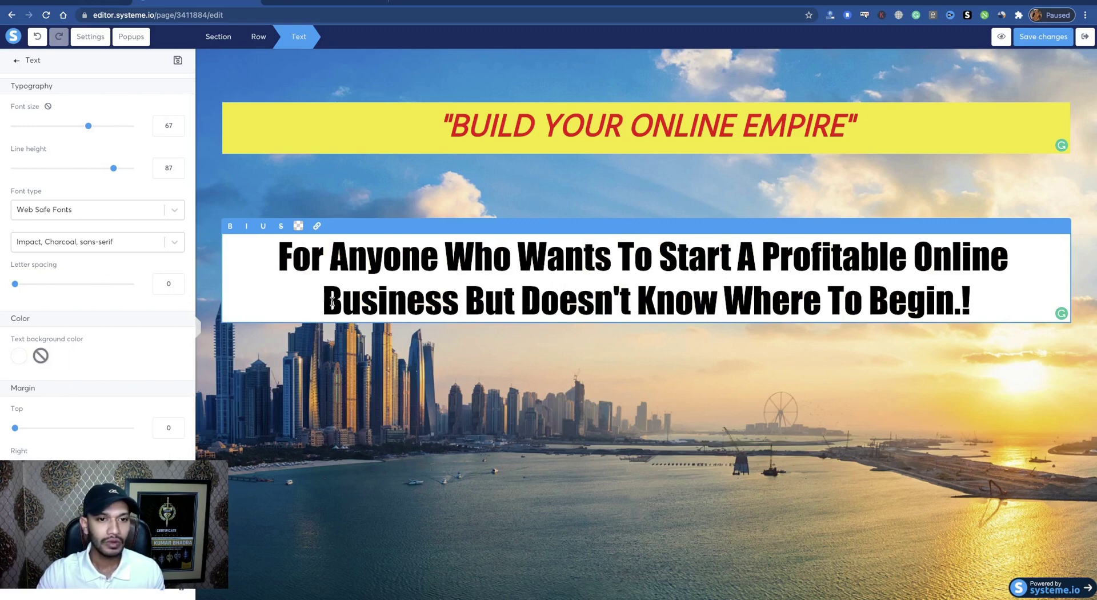
{"action": "left_click", "coordinate": [337, 258]}
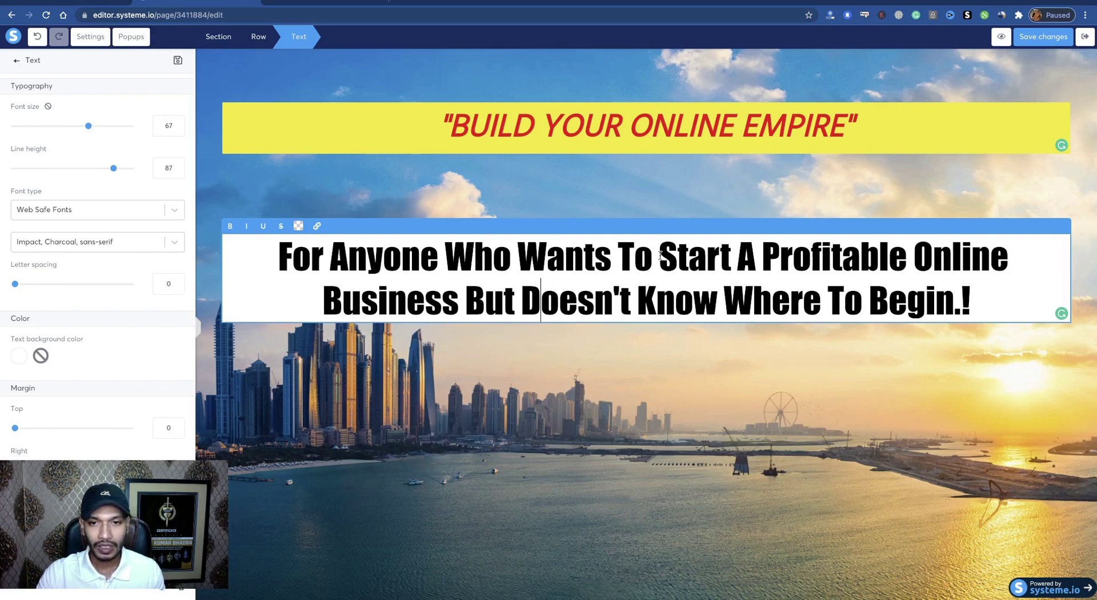
{"action": "left_click_drag", "start_coordinate": [661, 248], "coordinate": [689, 251]}
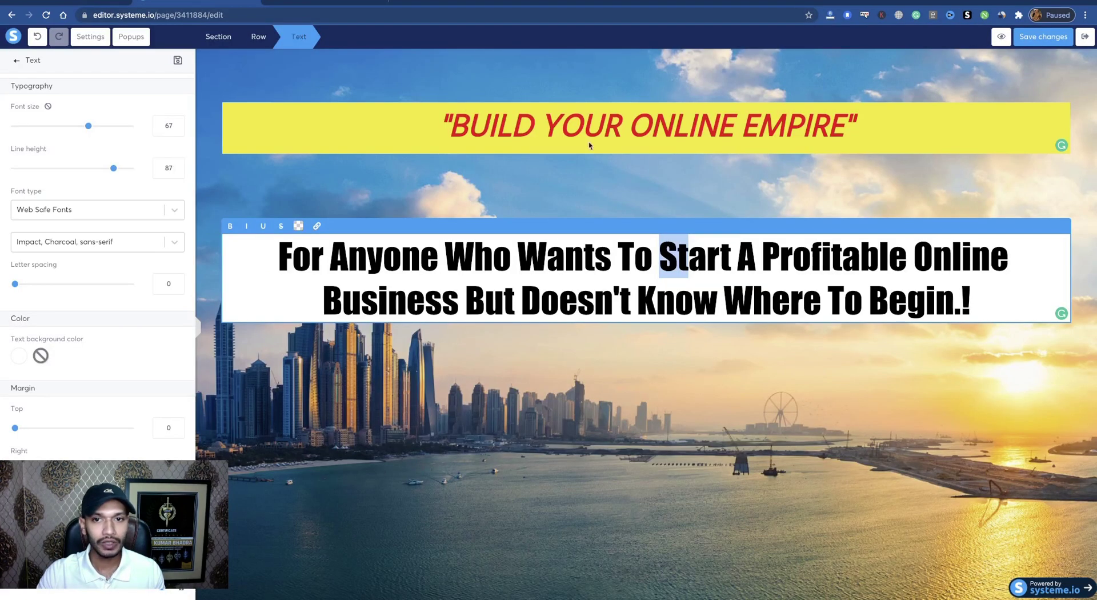
{"action": "left_click", "coordinate": [812, 257]}
{"action": "left_click", "coordinate": [665, 251]}
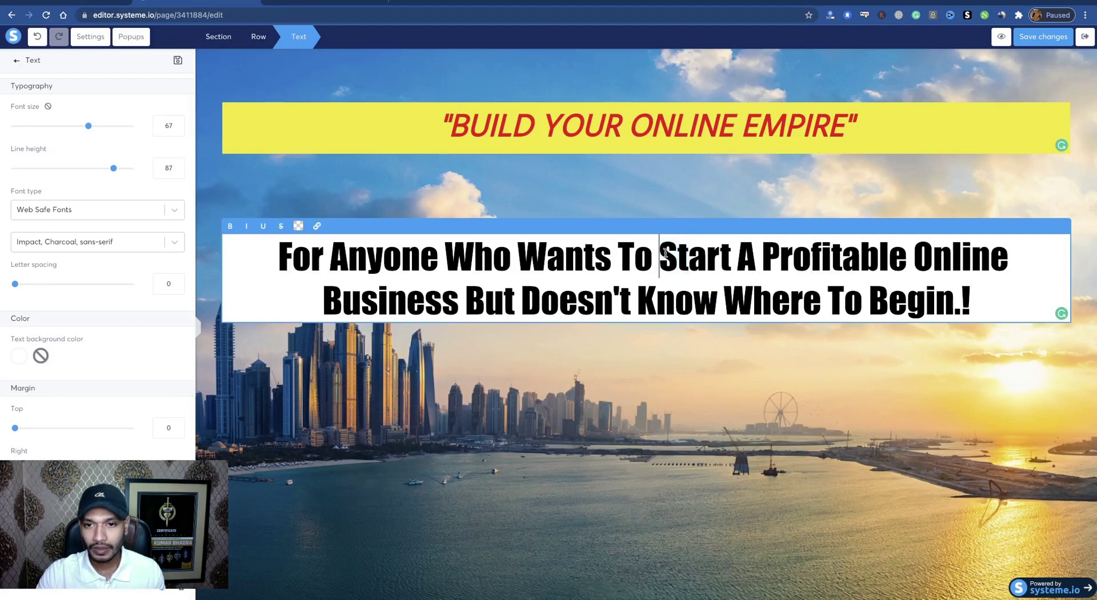
{"action": "left_click_drag", "start_coordinate": [666, 252], "coordinate": [460, 287]}
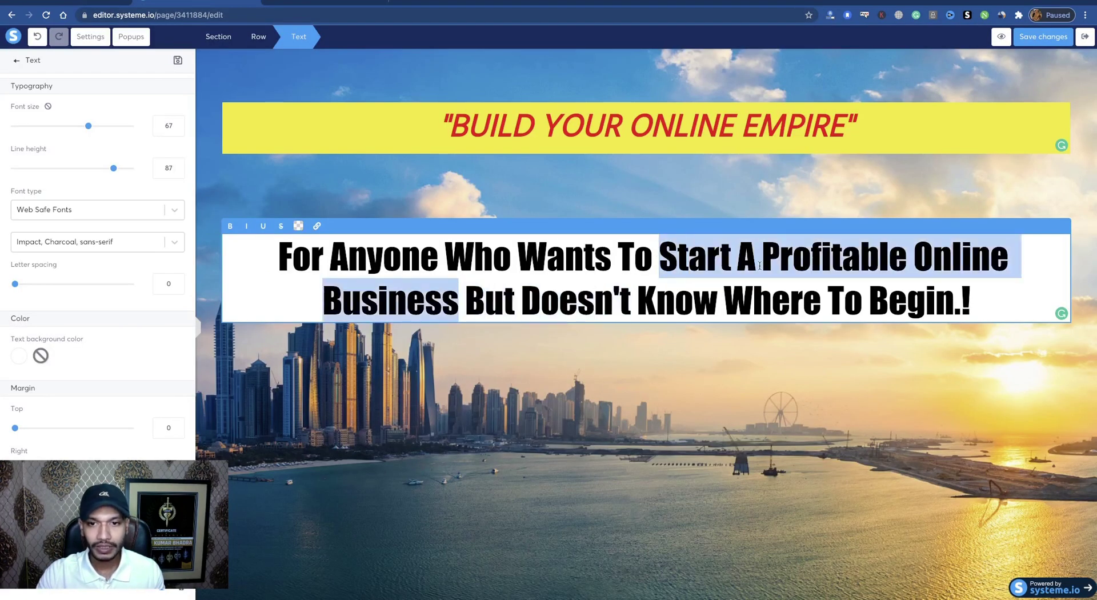
{"action": "left_click", "coordinate": [298, 226]}
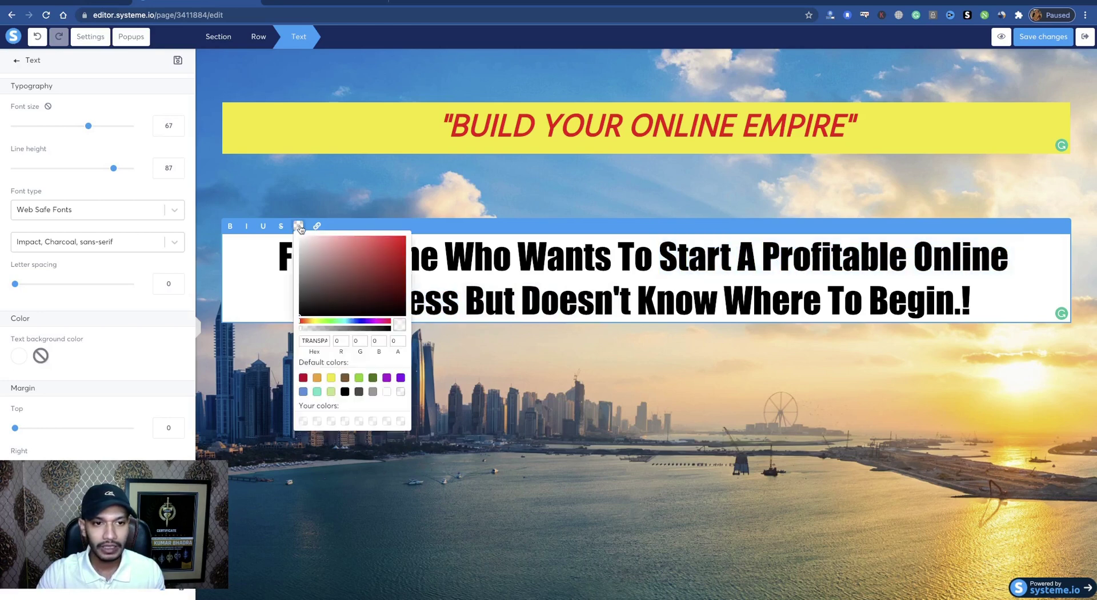
{"action": "left_click", "coordinate": [406, 239]}
{"action": "left_click", "coordinate": [564, 274]}
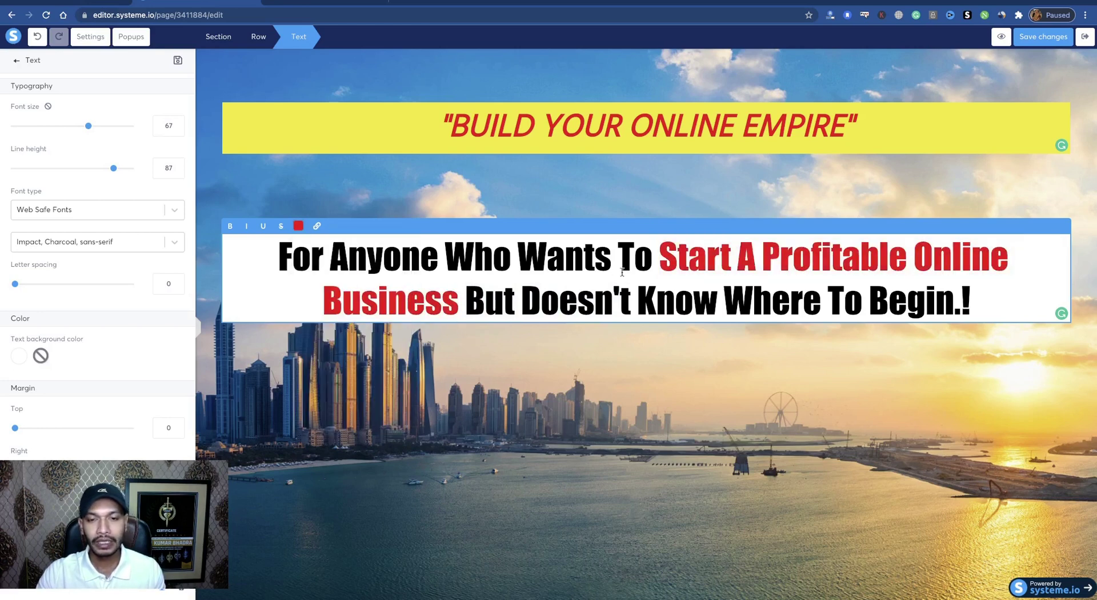
Open the link options for the red phrase "Start A Profitable Online Business" and cancel without adding a link
{"action": "left_click_drag", "start_coordinate": [667, 251], "coordinate": [458, 296]}
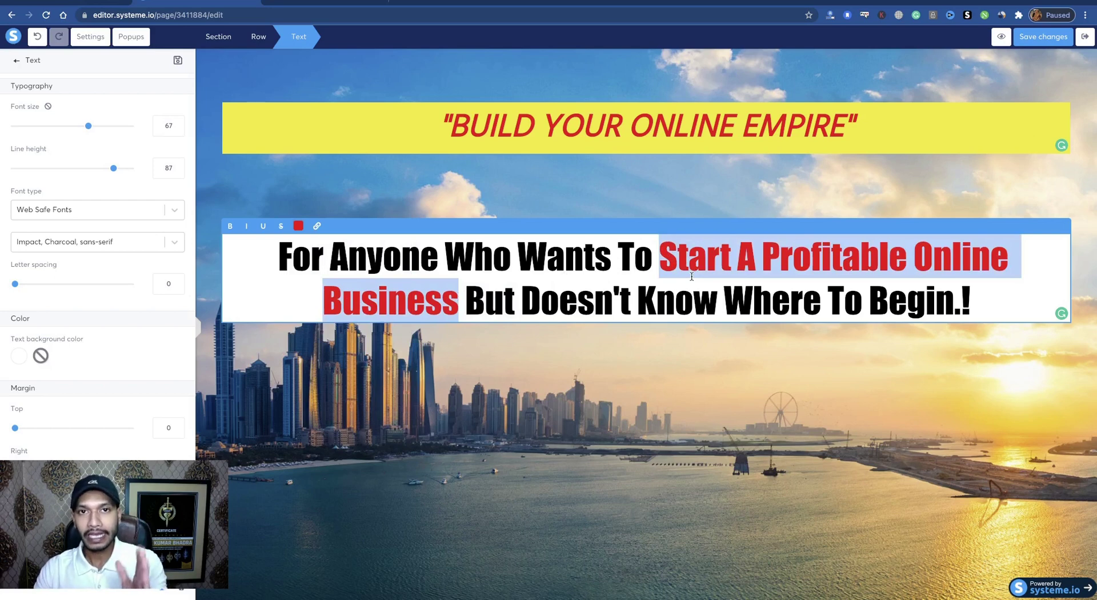
{"action": "left_click", "coordinate": [317, 226]}
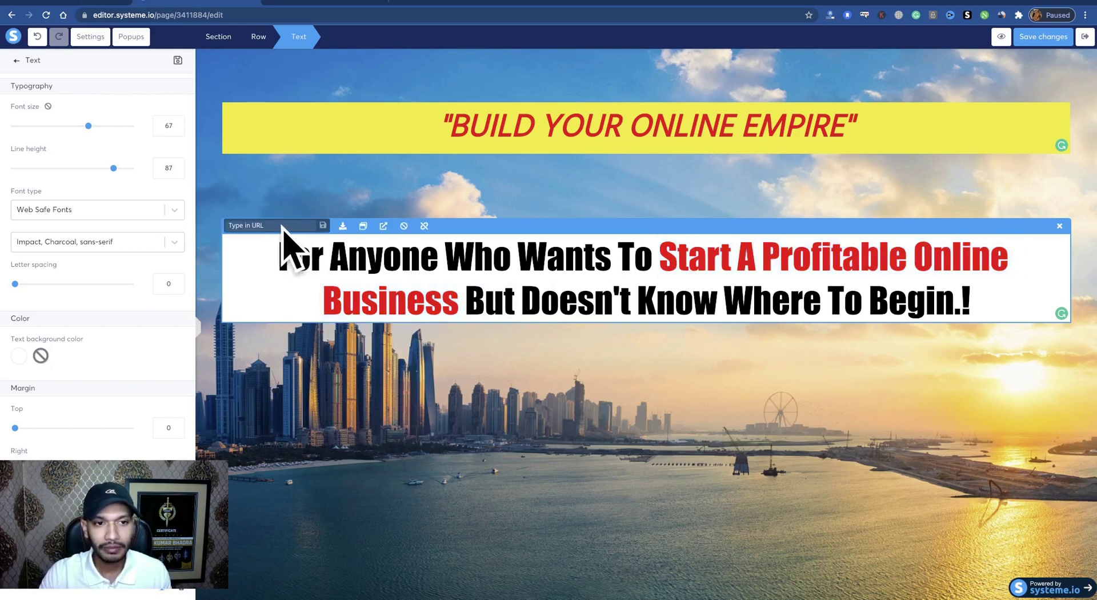
{"action": "key", "text": "Escape"}
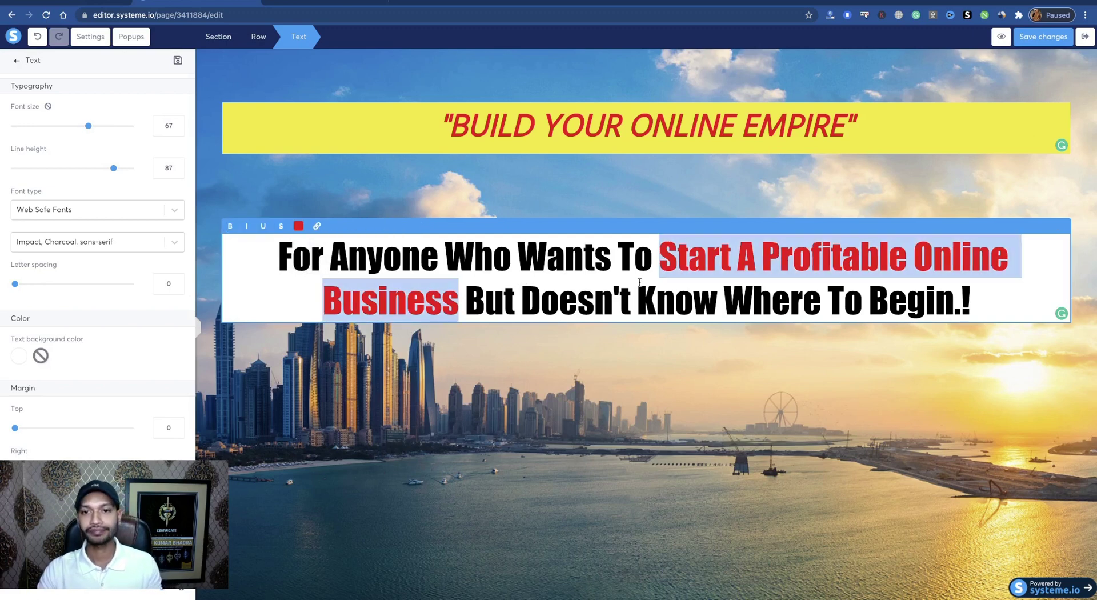
{"action": "left_click", "coordinate": [609, 277]}
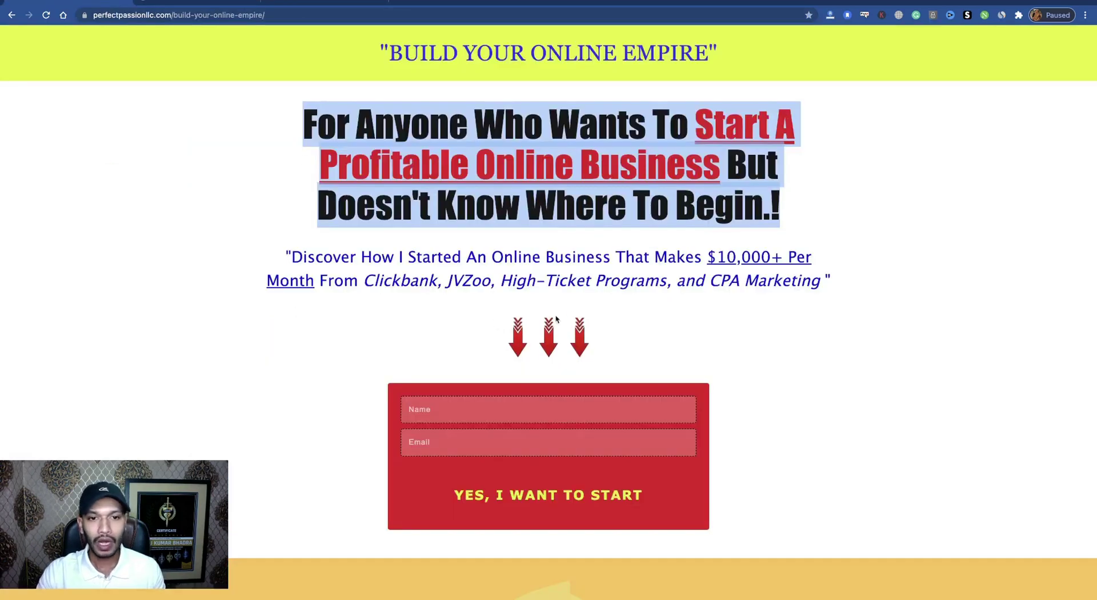
Copy the "Discover How I Started An Online Business" sentence from the reference page as plain text by way of a blank browser tab's address bar
{"action": "left_click", "coordinate": [433, 250]}
{"action": "left_click_drag", "start_coordinate": [286, 256], "coordinate": [830, 278]}
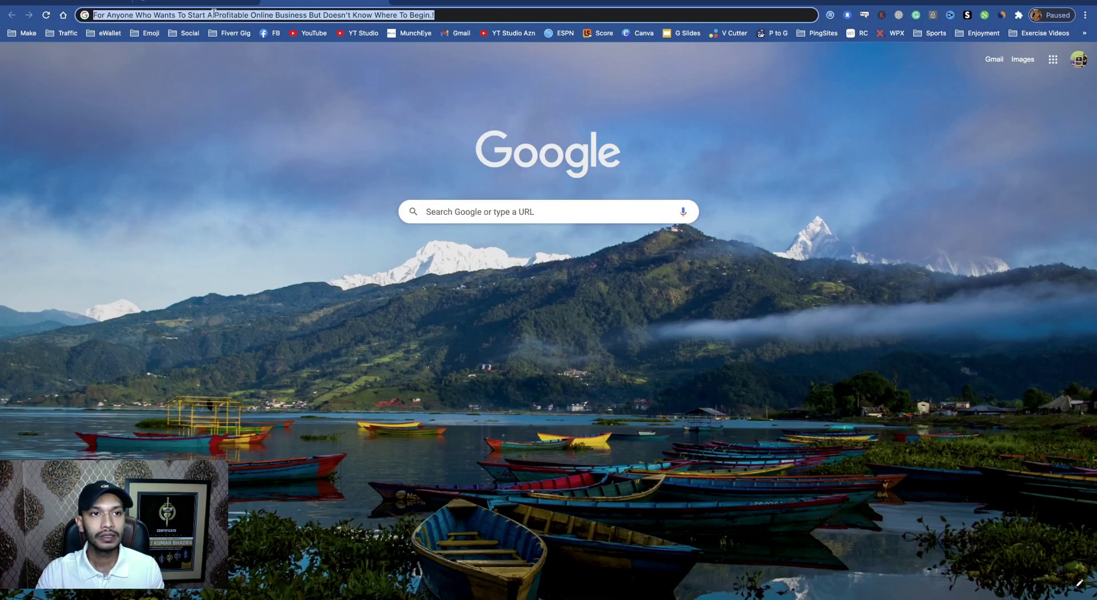
{"action": "right_click", "coordinate": [213, 13]}
{"action": "left_click", "coordinate": [234, 96]}
{"action": "double_click", "coordinate": [199, 16]}
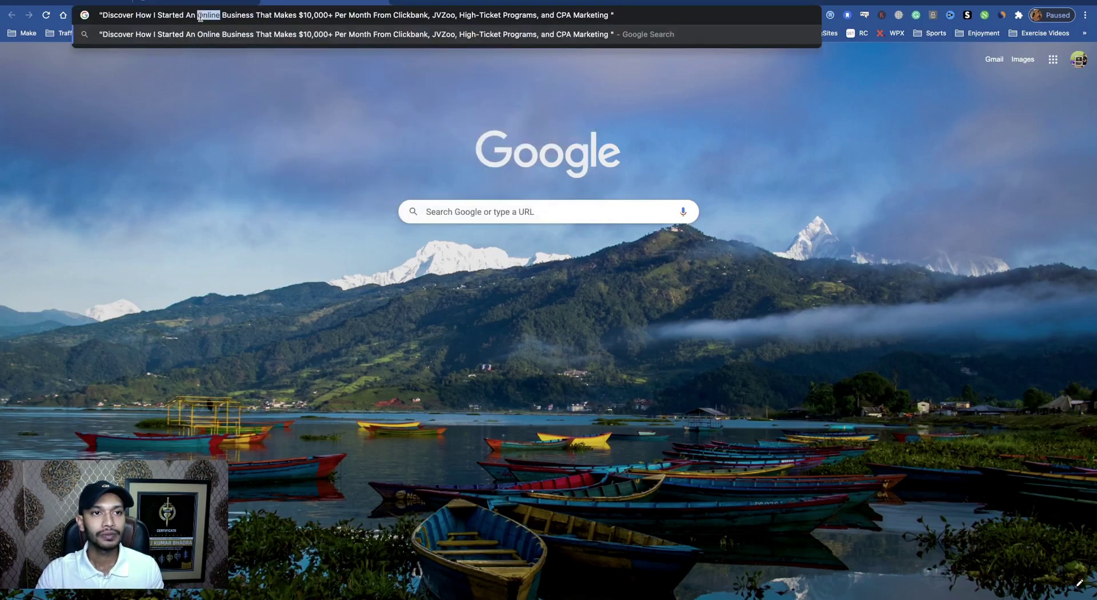
{"action": "left_click", "coordinate": [200, 16]}
{"action": "key", "text": "ctrl+c"}
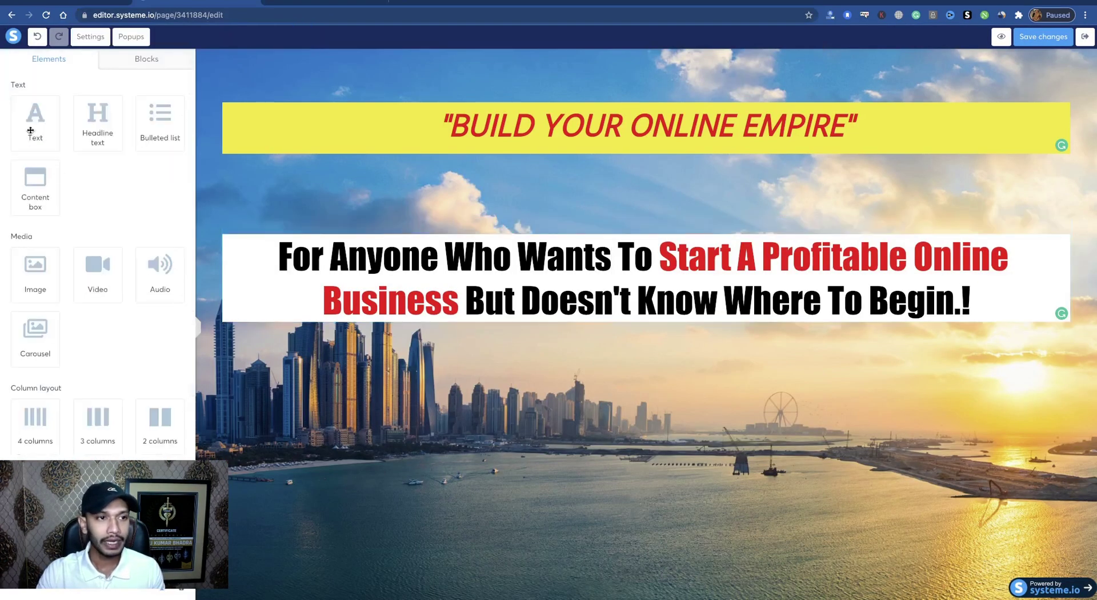
Add a text element below the second headline and replace its placeholder with the copied "Discover How I Started An Online Business" sentence
{"action": "left_click", "coordinate": [30, 130]}
{"action": "left_click", "coordinate": [594, 384]}
{"action": "triple_click", "coordinate": [594, 384]}
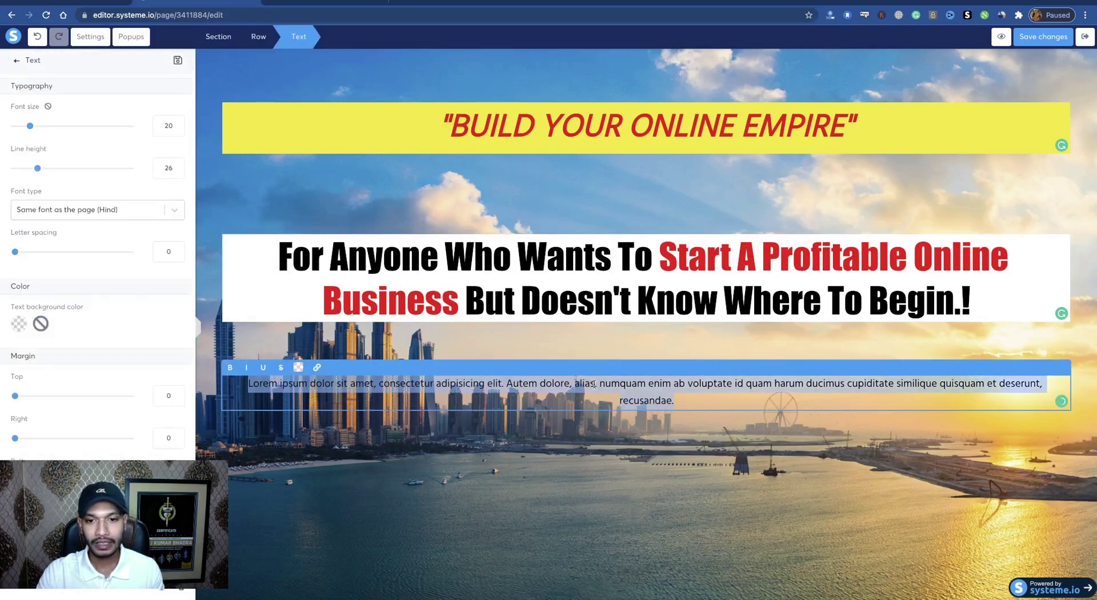
{"action": "key", "text": "ctrl+v"}
{"action": "triple_click", "coordinate": [592, 387]}
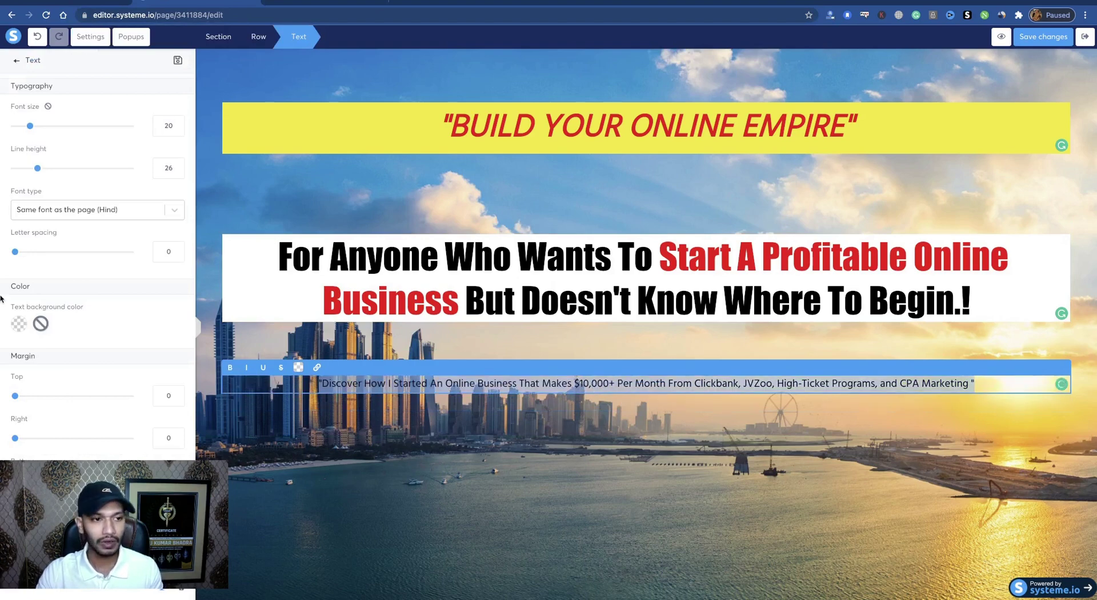
Set the "Discover How I Started" text's font size to 34 and its text background color to mint green (50E3C2)
{"action": "left_click_drag", "start_coordinate": [30, 126], "coordinate": [47, 127]}
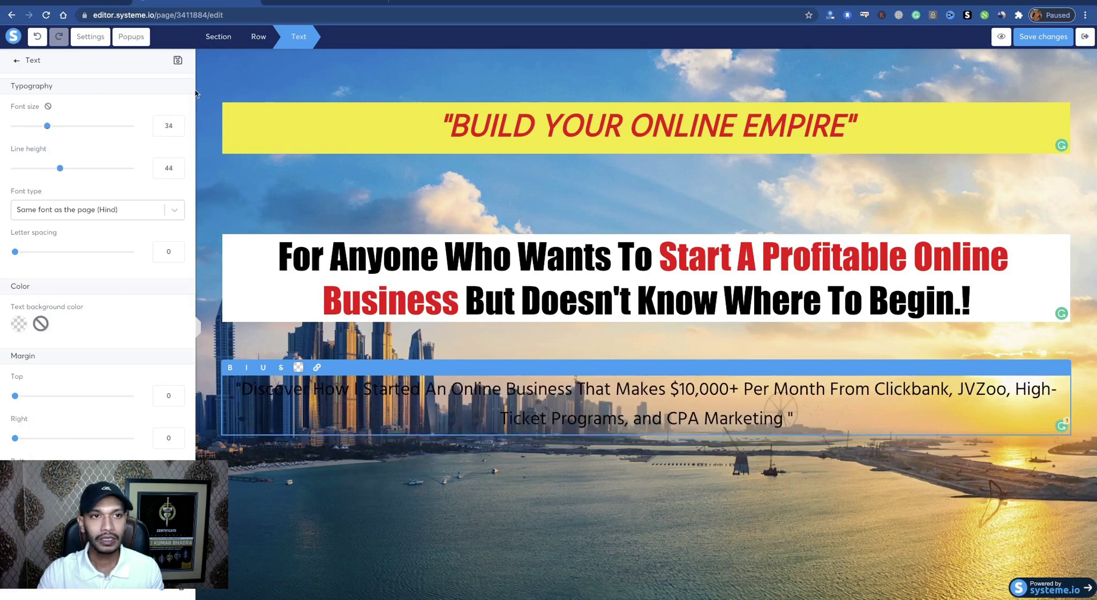
{"action": "left_click", "coordinate": [74, 3]}
{"action": "key", "text": "ctrl+Tab"}
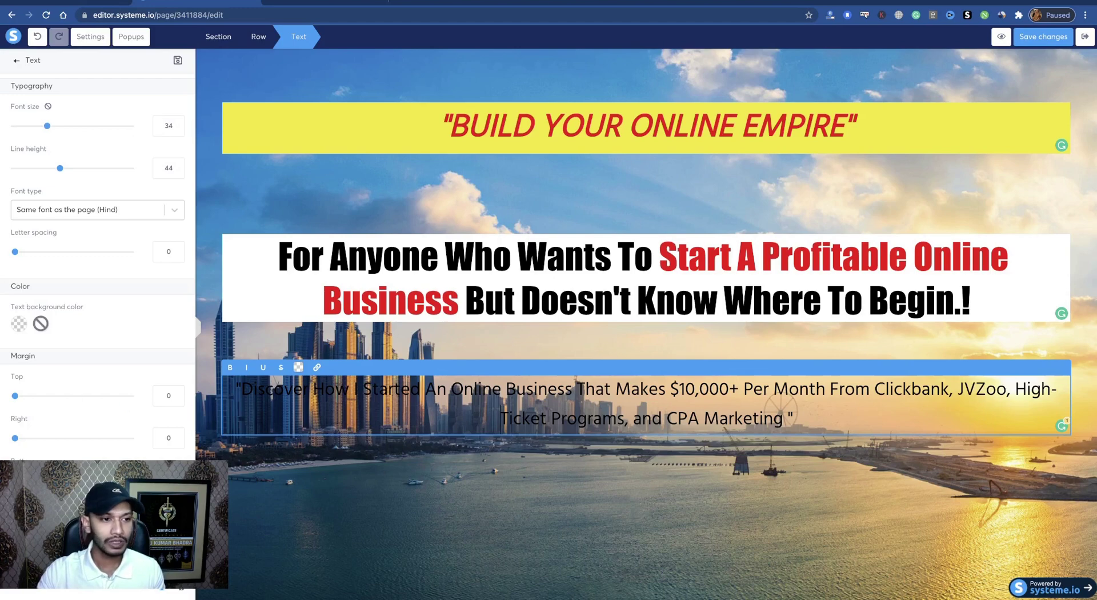
{"action": "left_click", "coordinate": [19, 325]}
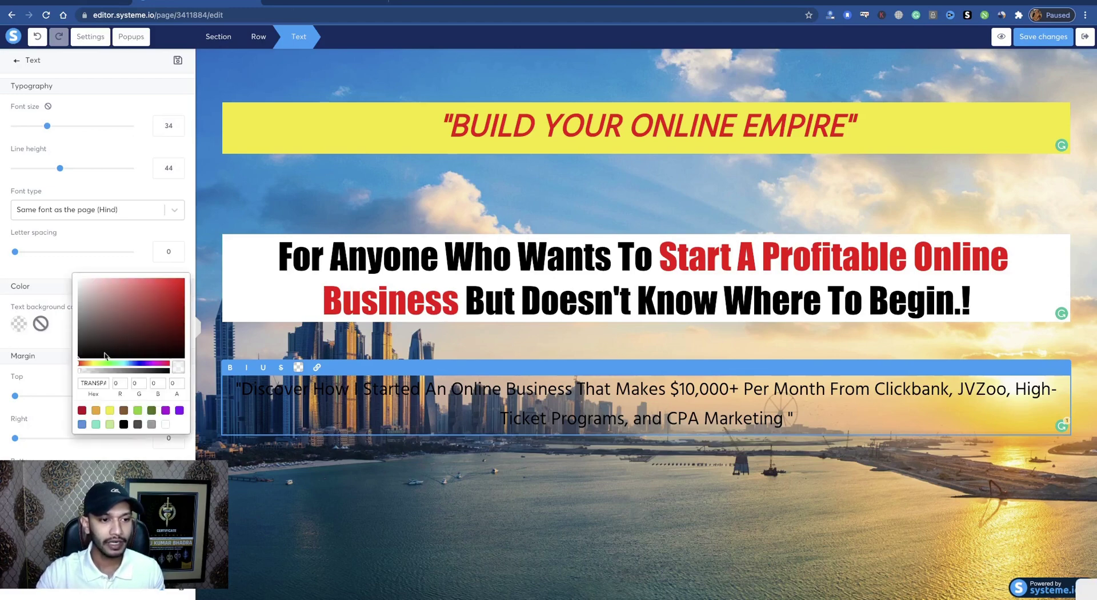
{"action": "left_click", "coordinate": [96, 424]}
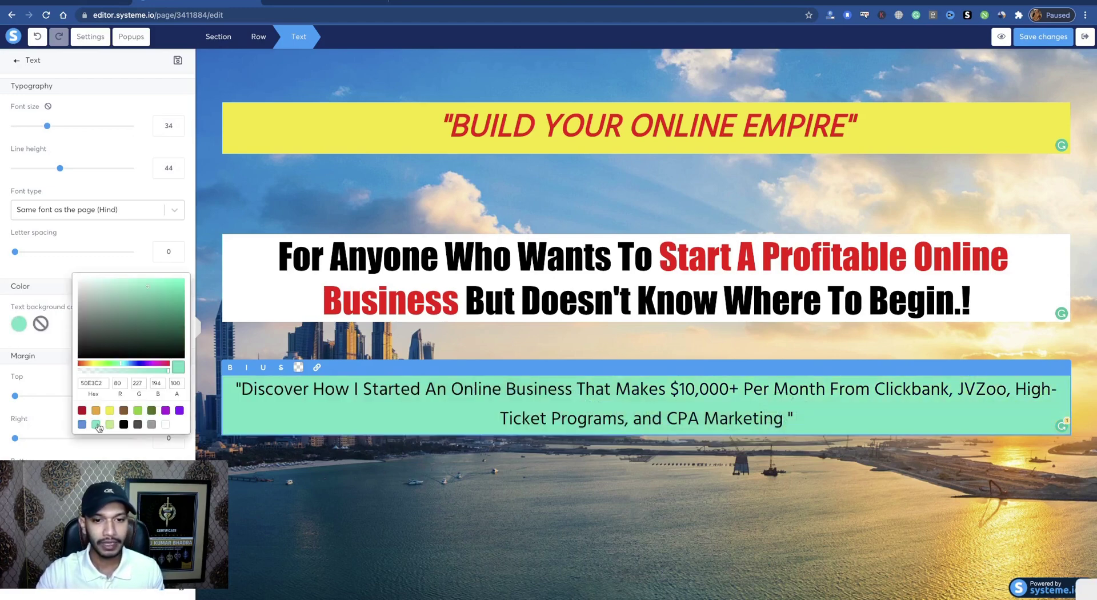
Change the "Discover How I Started" text's font to the web safe font "Comic Sans MS", cursive, sans-serif
{"action": "triple_click", "coordinate": [681, 405]}
{"action": "left_click", "coordinate": [103, 210]}
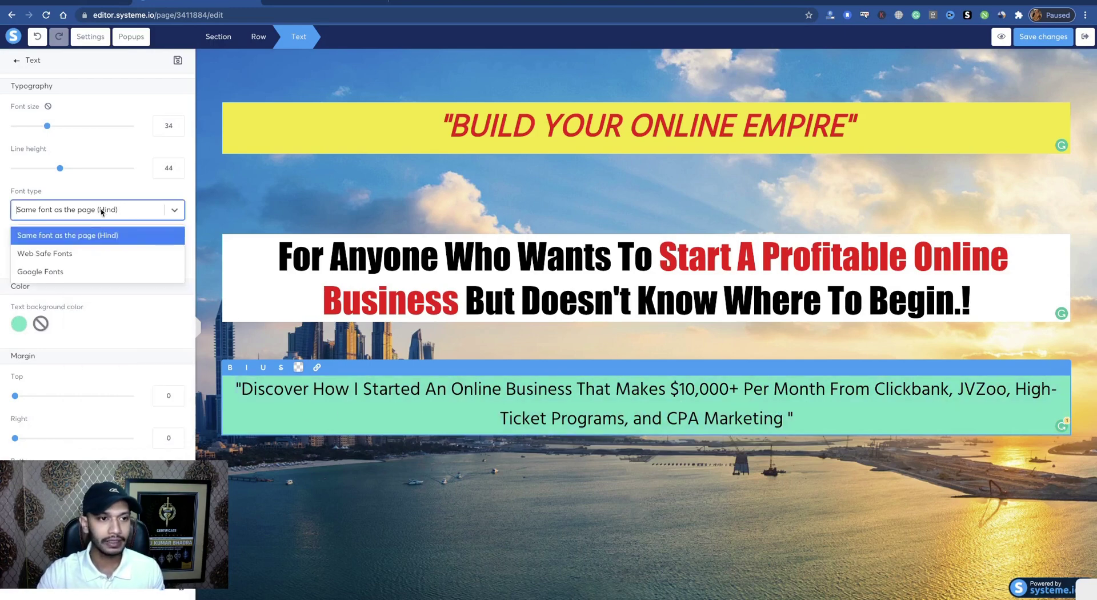
{"action": "left_click", "coordinate": [62, 251]}
{"action": "left_click", "coordinate": [73, 247]}
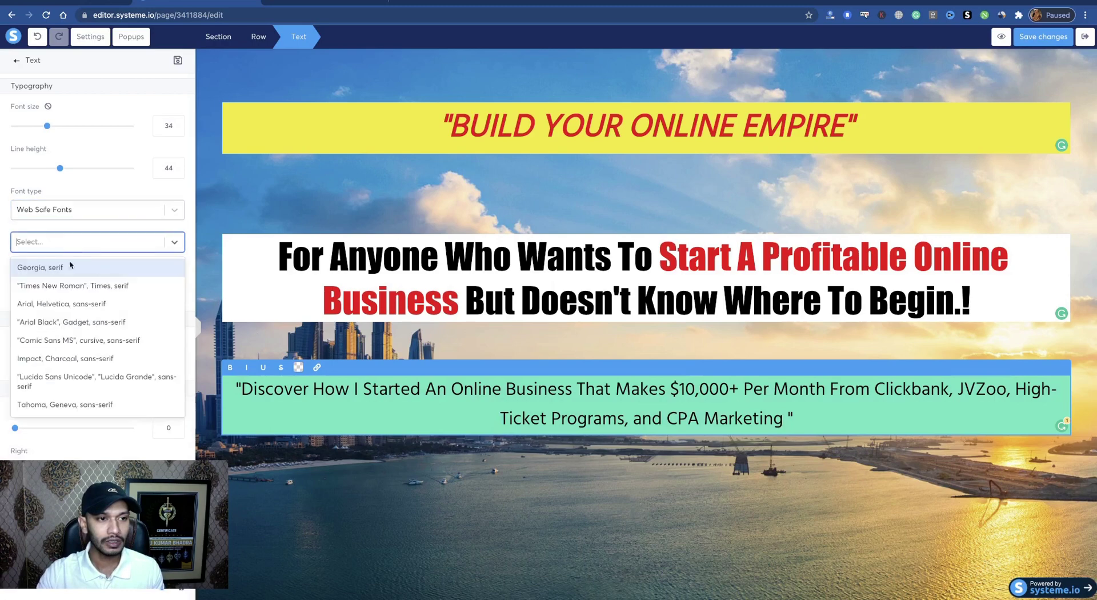
{"action": "left_click", "coordinate": [63, 341]}
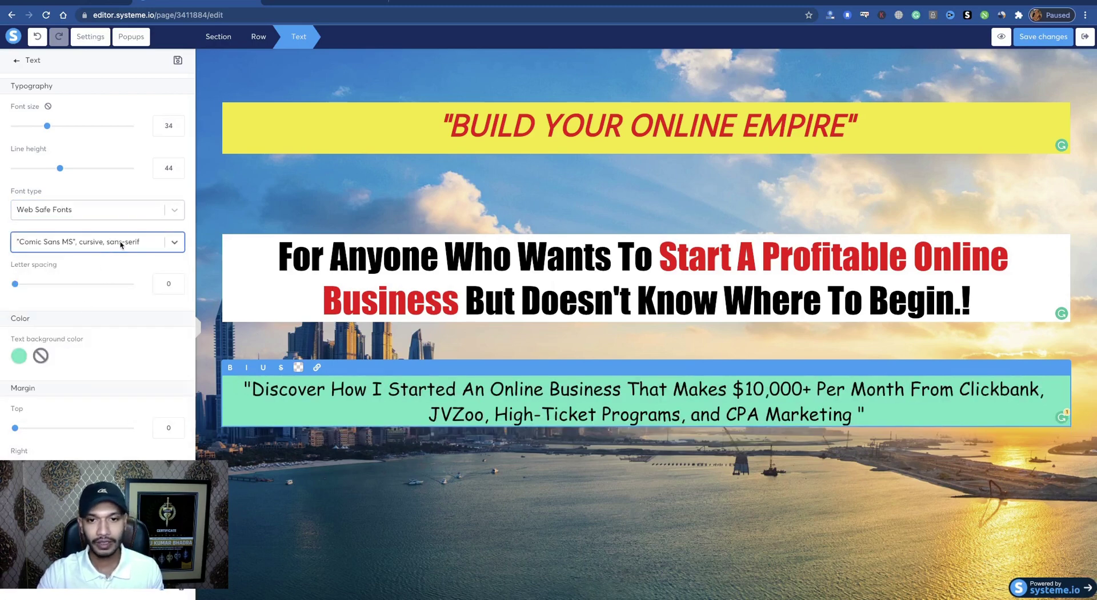
{"action": "left_click", "coordinate": [582, 241]}
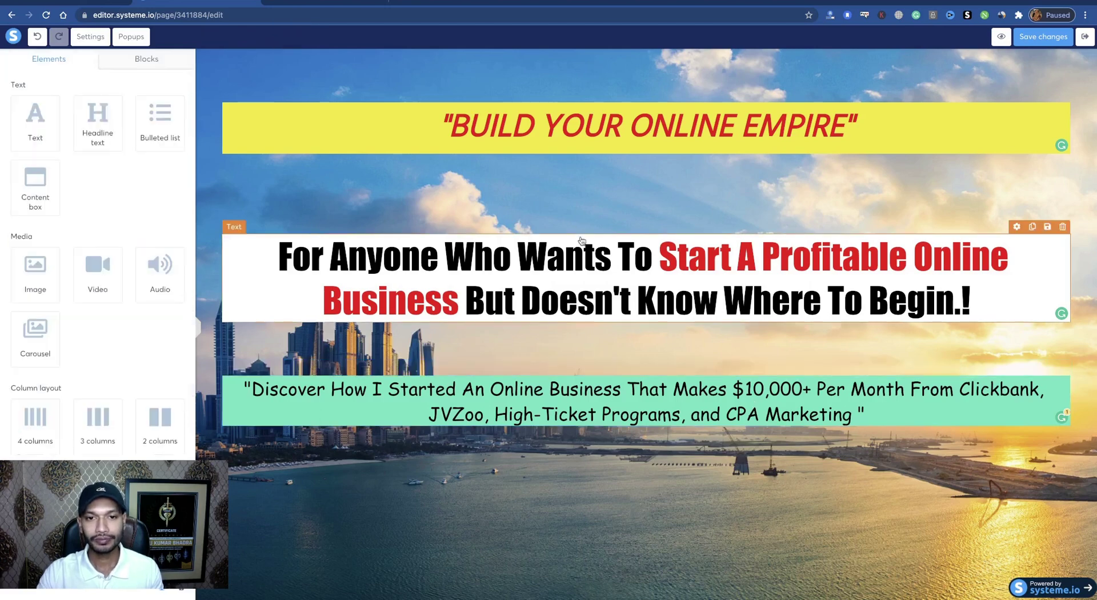
Set the top and bottom padding of the section holding the second headline to 0
{"action": "left_click", "coordinate": [579, 223]}
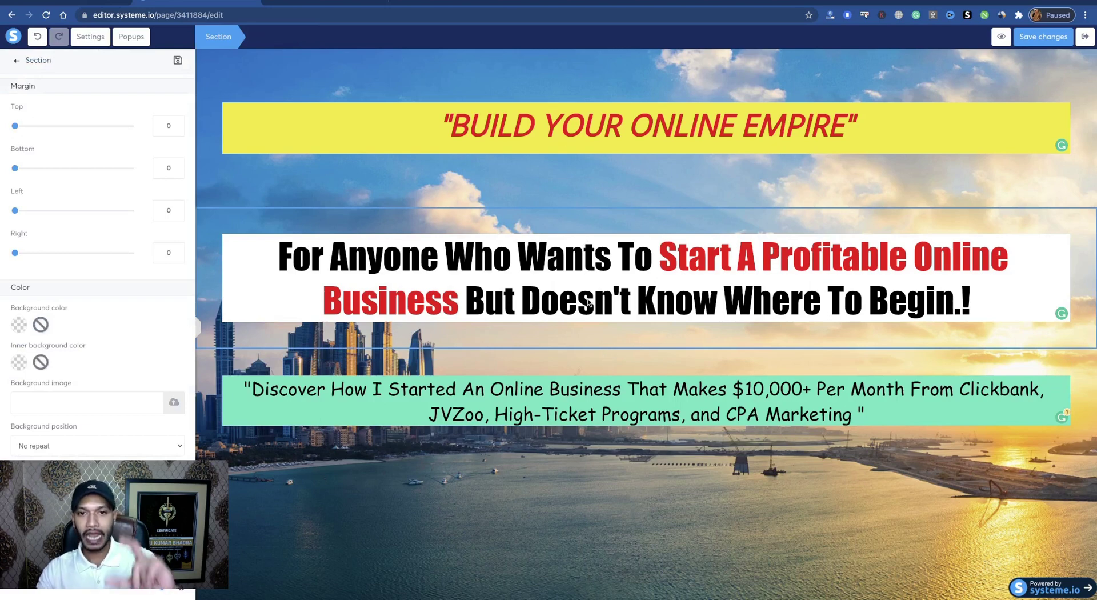
{"action": "left_click", "coordinate": [572, 236]}
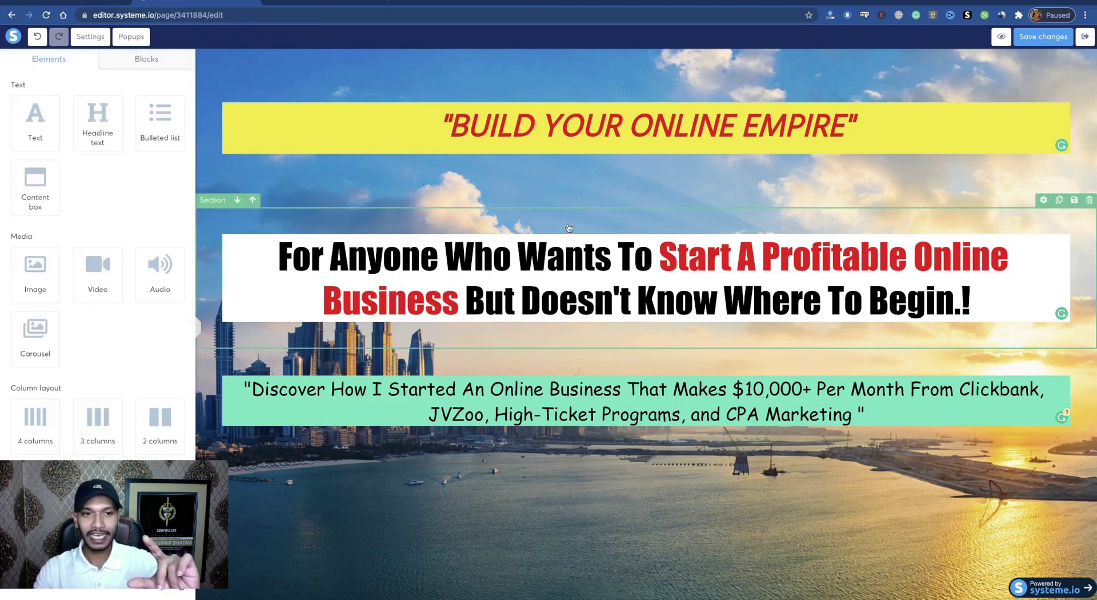
{"action": "left_click", "coordinate": [444, 224]}
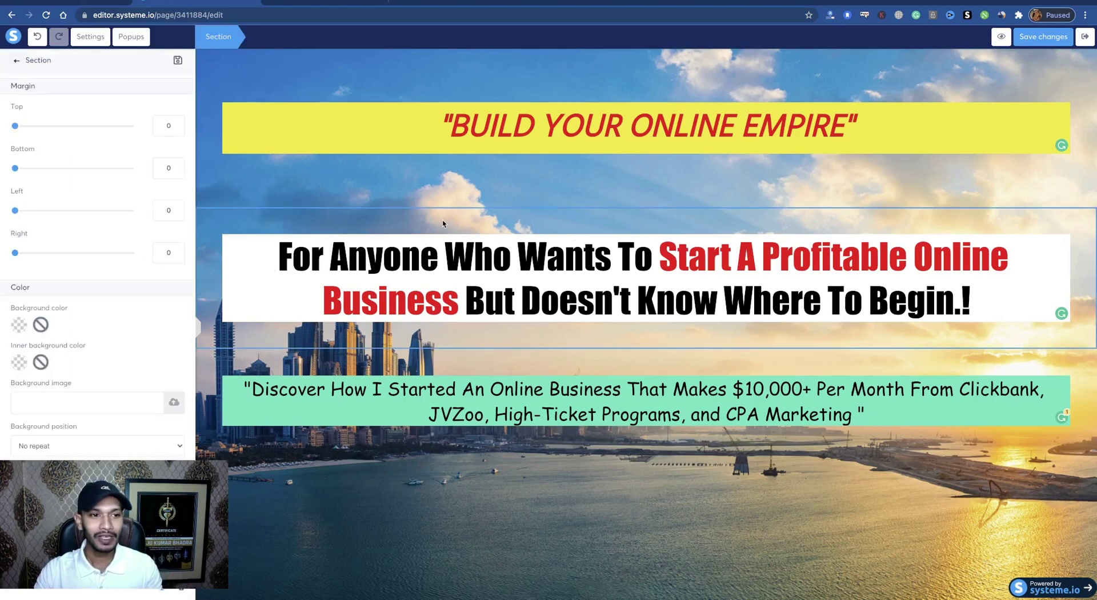
{"action": "scroll", "coordinate": [56, 324], "scroll_direction": "down", "scroll_amount": 6}
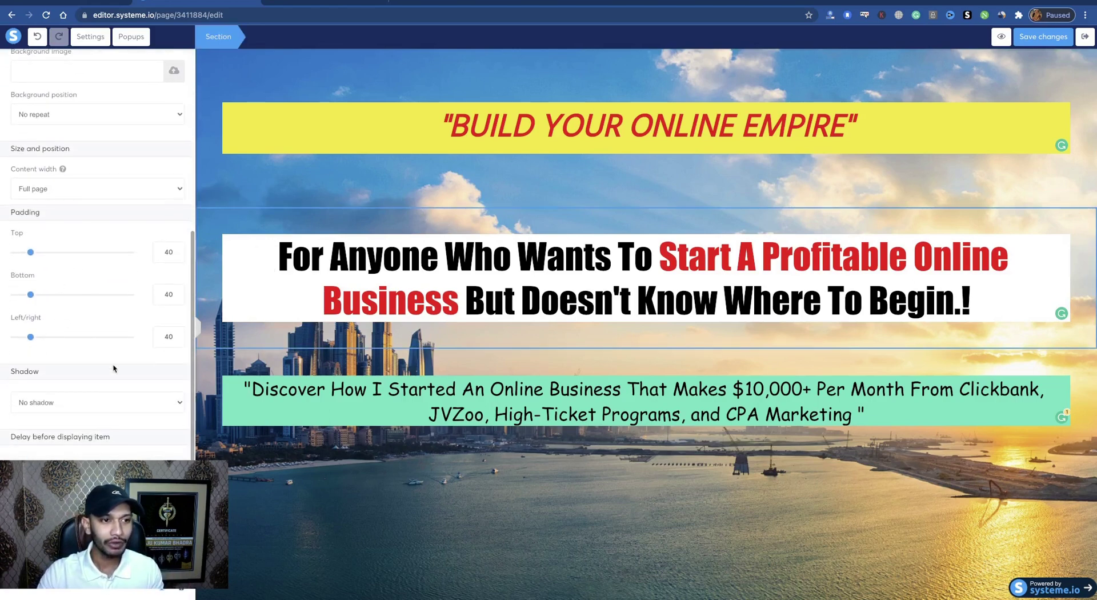
{"action": "left_click_drag", "start_coordinate": [30, 252], "coordinate": [15, 258]}
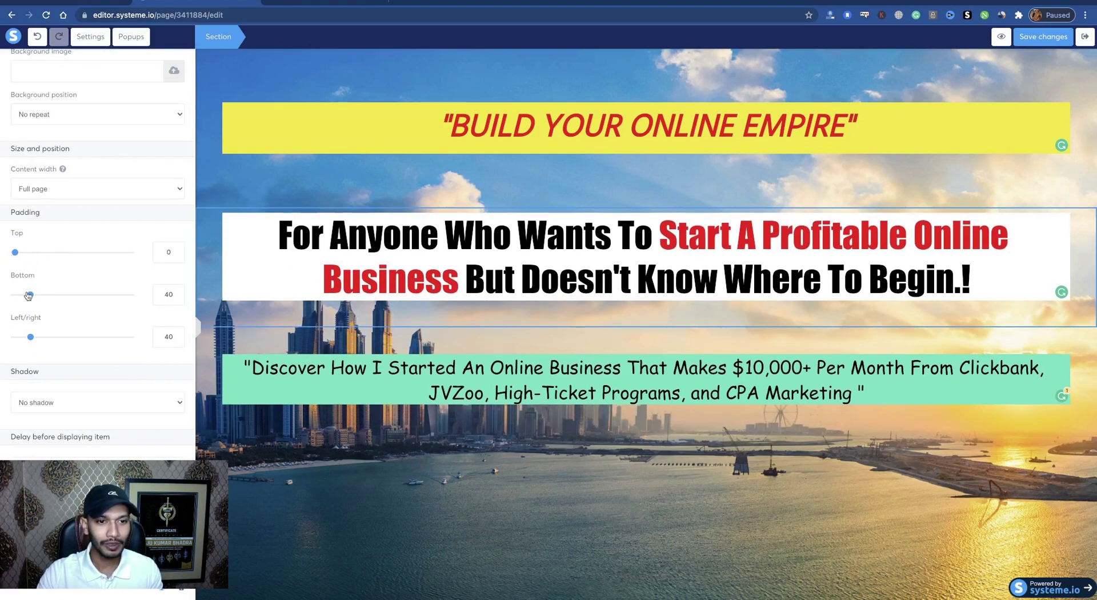
{"action": "left_click_drag", "start_coordinate": [28, 295], "coordinate": [12, 296]}
Set the top and bottom padding of the row holding the "BUILD YOUR ONLINE EMPIRE" headline to 0
{"action": "left_click", "coordinate": [485, 141]}
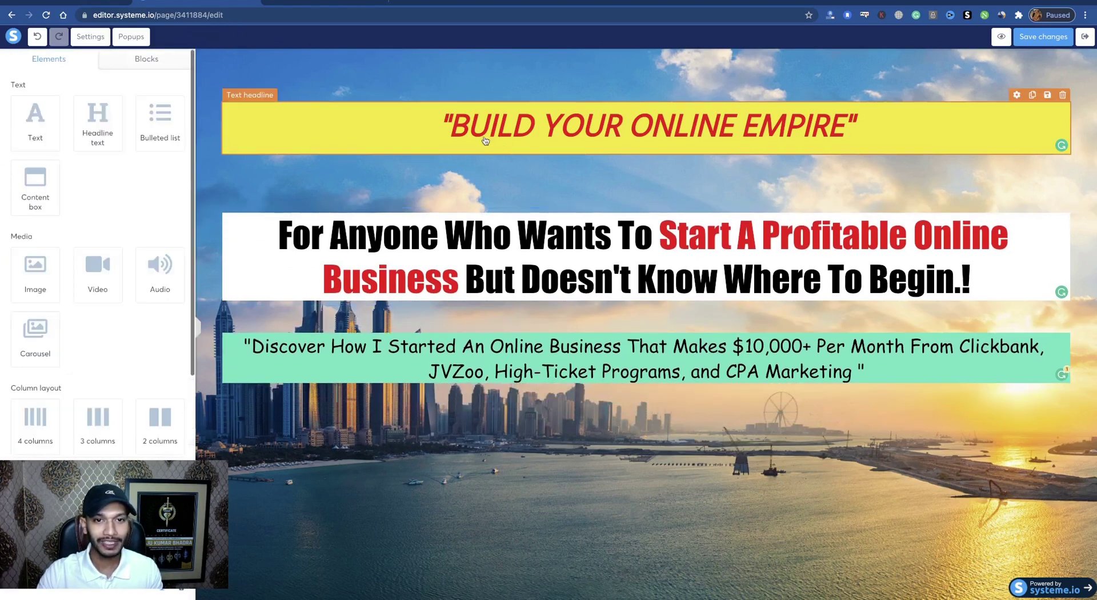
{"action": "left_click", "coordinate": [311, 76]}
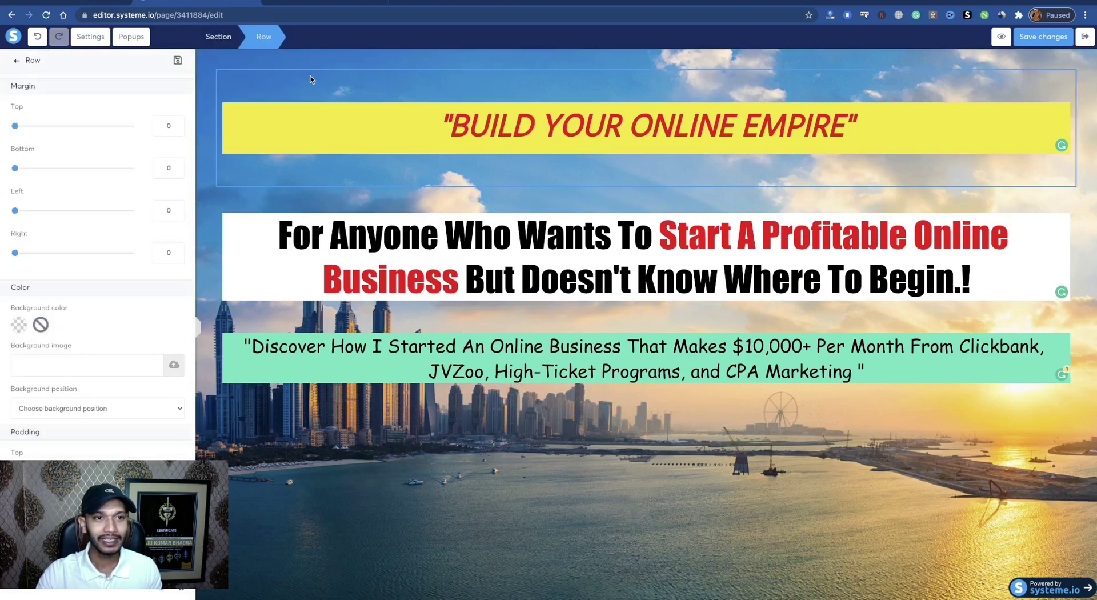
{"action": "left_click", "coordinate": [271, 62]}
{"action": "left_click", "coordinate": [207, 90]}
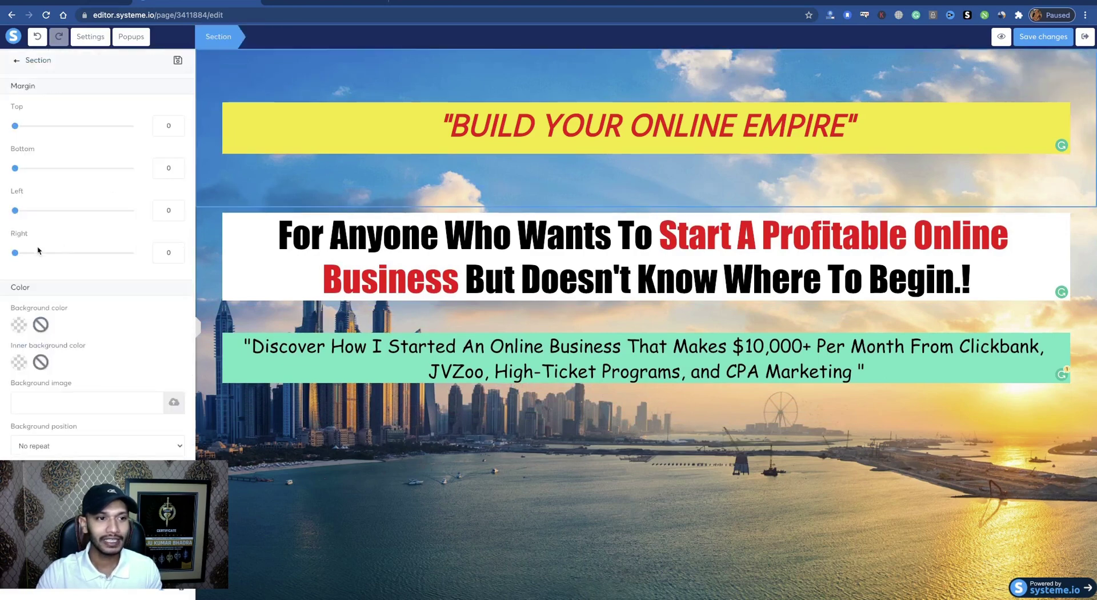
{"action": "left_click", "coordinate": [233, 171]}
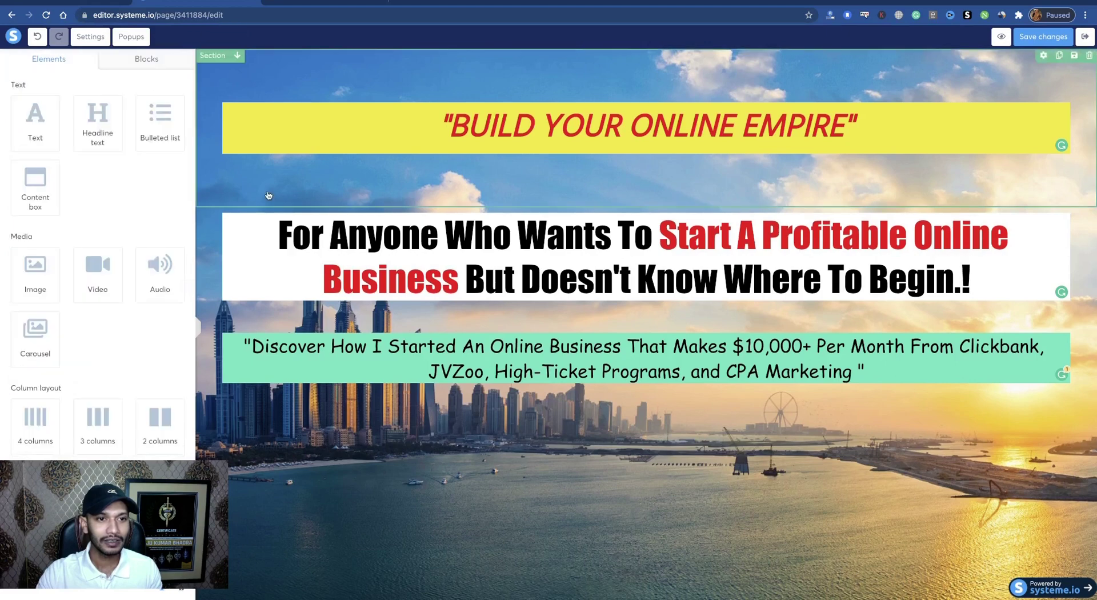
{"action": "left_click", "coordinate": [234, 171]}
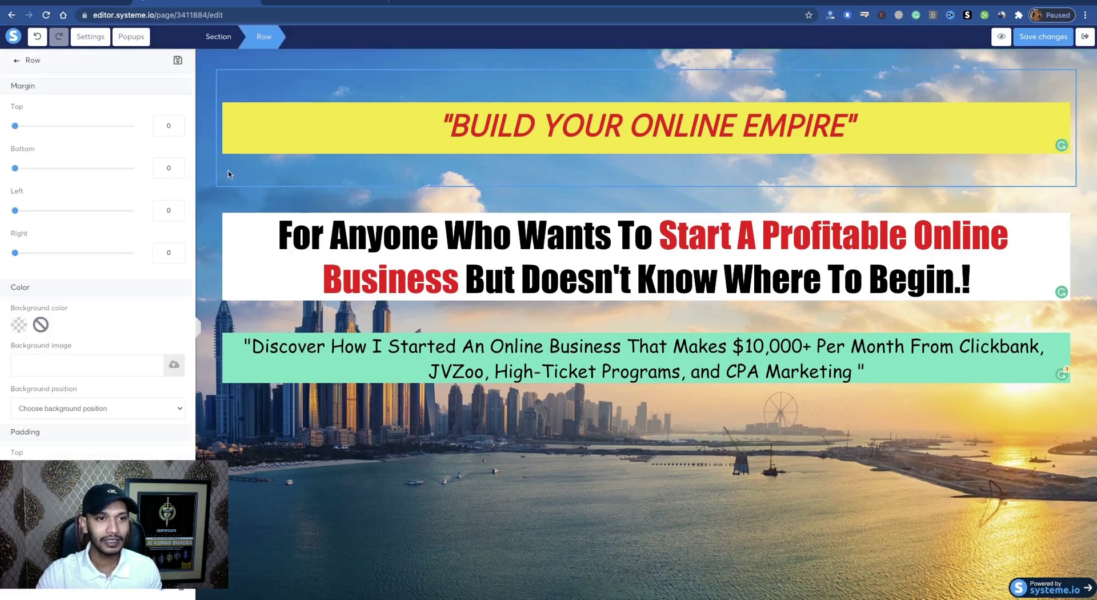
{"action": "scroll", "coordinate": [53, 338], "scroll_direction": "down", "scroll_amount": 4}
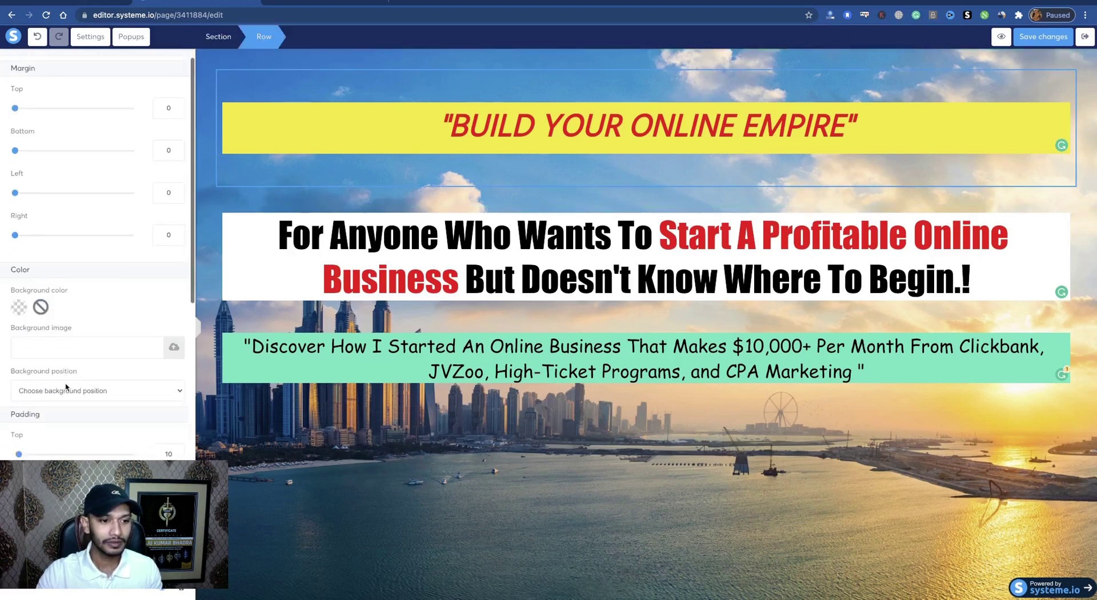
{"action": "left_click_drag", "start_coordinate": [18, 367], "coordinate": [8, 372]}
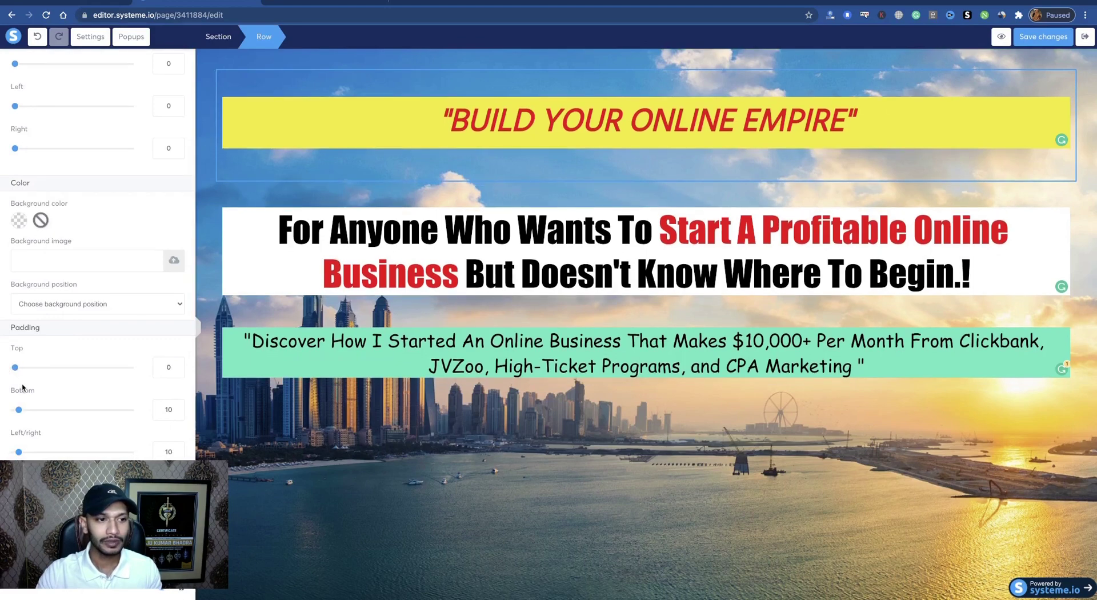
{"action": "left_click_drag", "start_coordinate": [19, 410], "coordinate": [10, 411]}
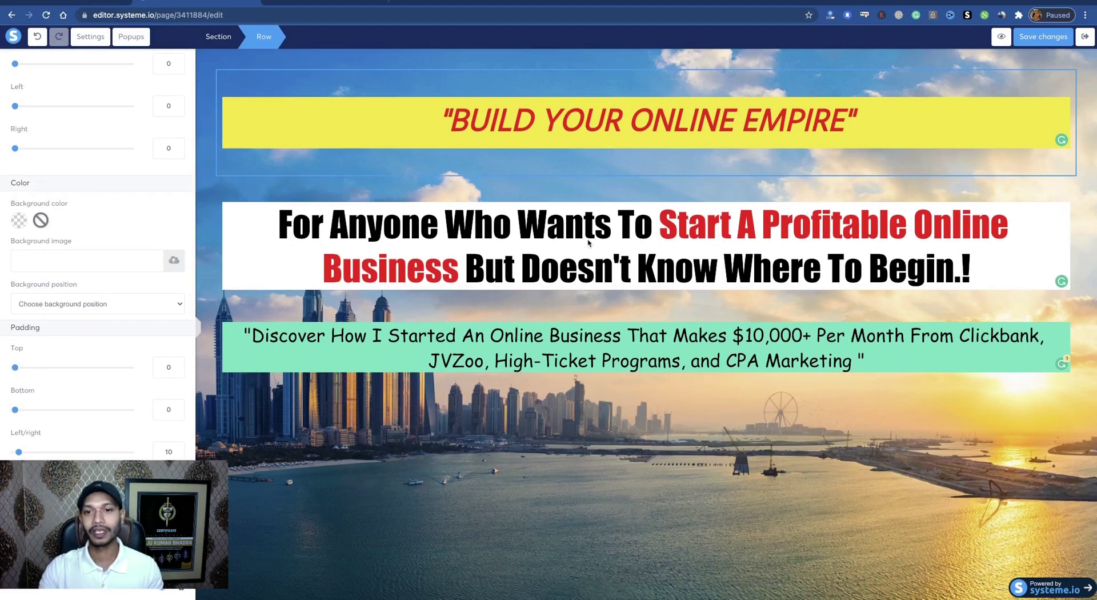
{"action": "left_click", "coordinate": [798, 392]}
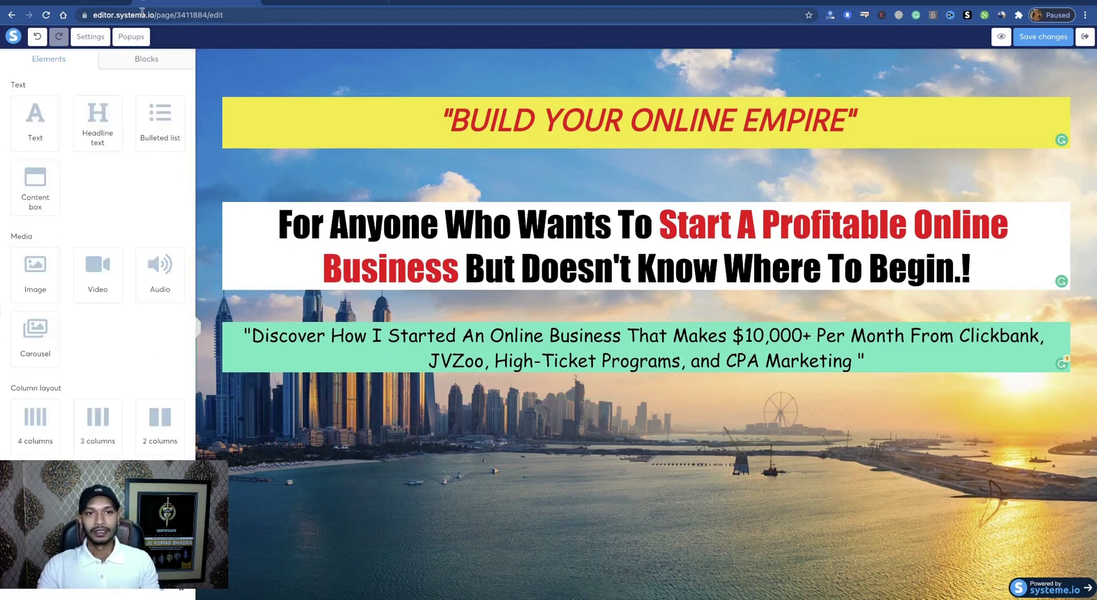
Check what follows the subheadline on the reference page and add an image element below the green text
{"action": "left_click", "coordinate": [105, 6]}
{"action": "scroll", "coordinate": [526, 203], "scroll_direction": "down", "scroll_amount": 3}
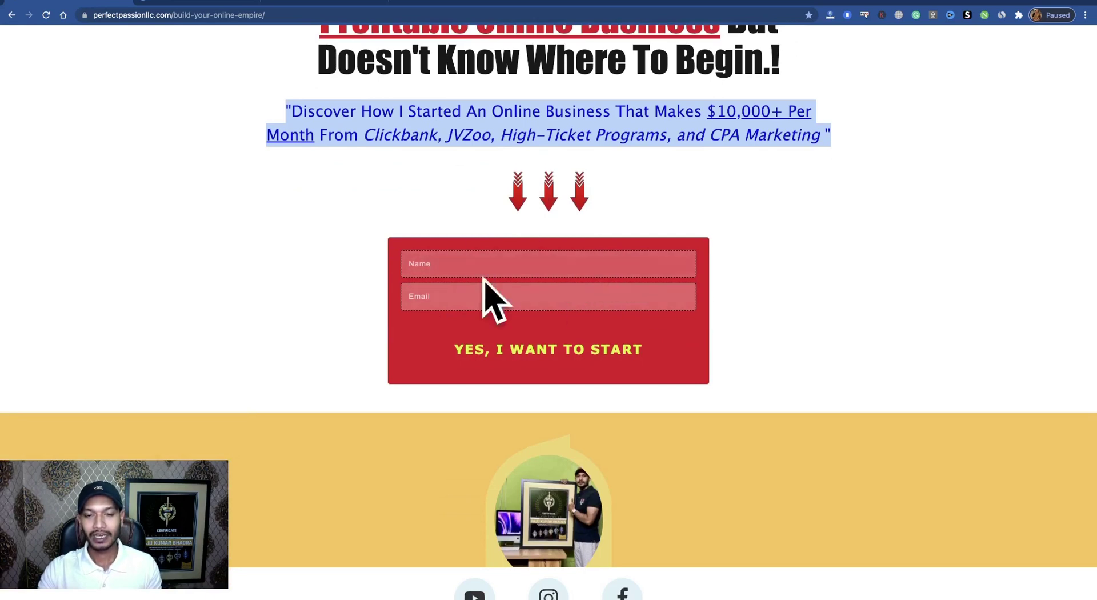
{"action": "left_click", "coordinate": [323, 7]}
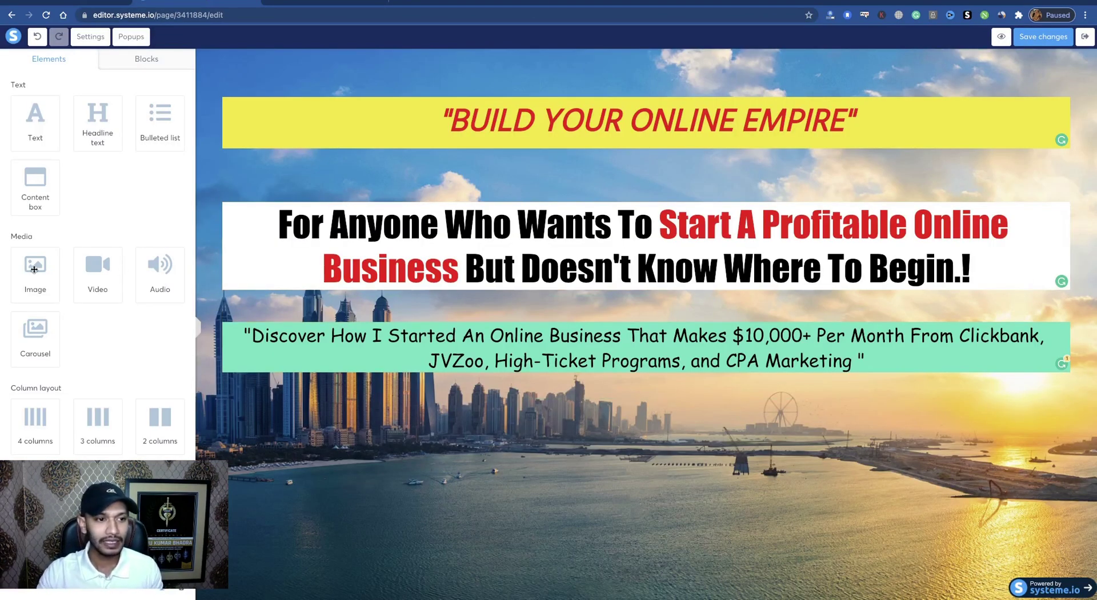
{"action": "left_click_drag", "start_coordinate": [34, 268], "coordinate": [481, 426]}
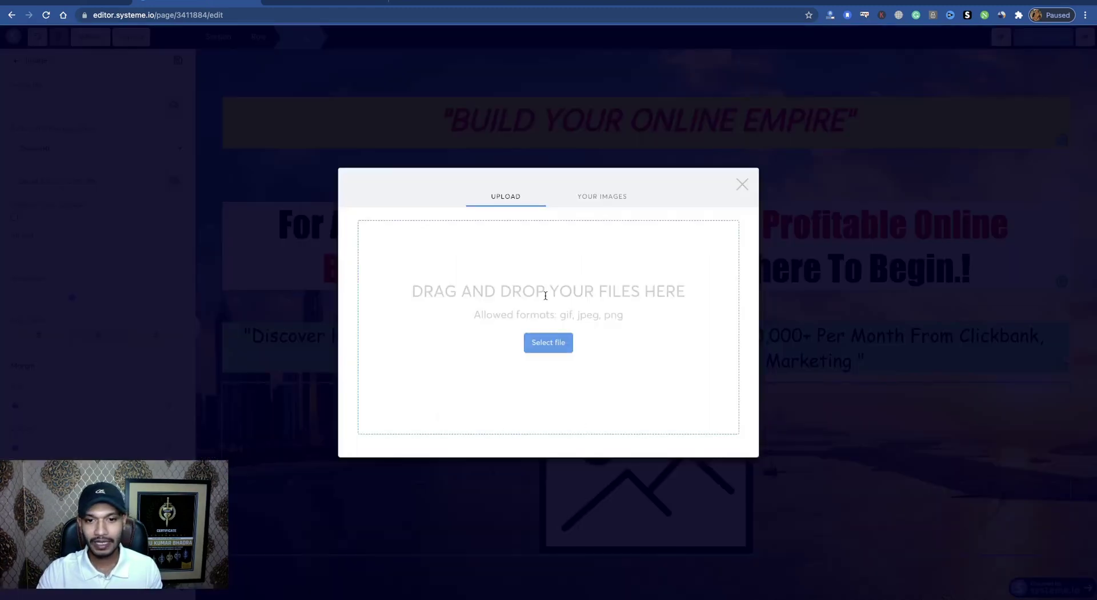
Upload online-business.gif from the Desktop and insert it into the new image element
{"action": "left_click", "coordinate": [553, 344]}
{"action": "scroll", "coordinate": [485, 330], "scroll_direction": "down", "scroll_amount": 15}
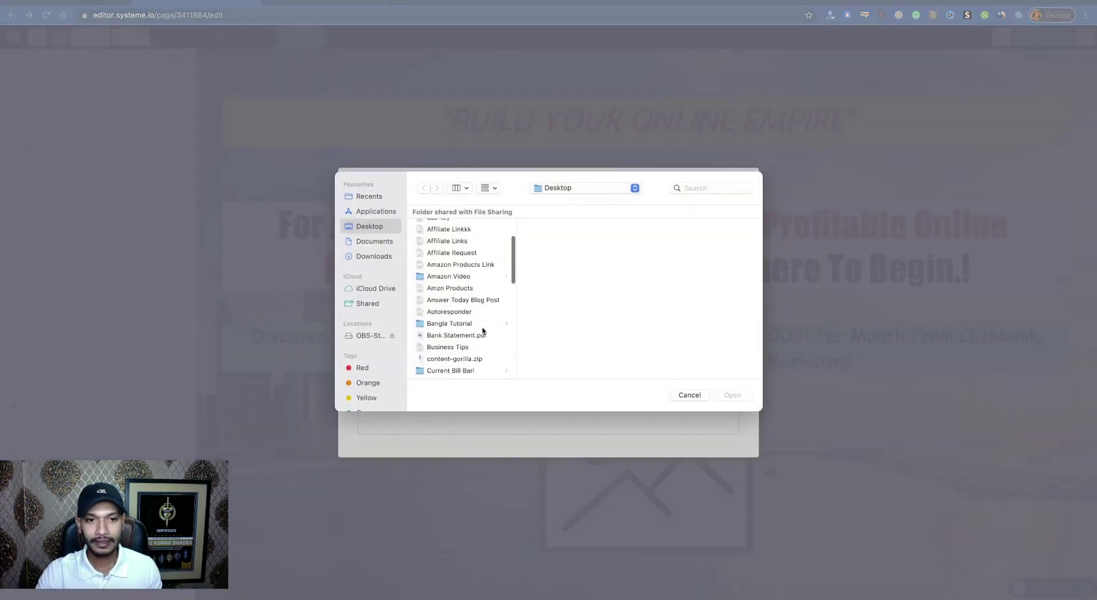
{"action": "scroll", "coordinate": [482, 330], "scroll_direction": "down", "scroll_amount": 5}
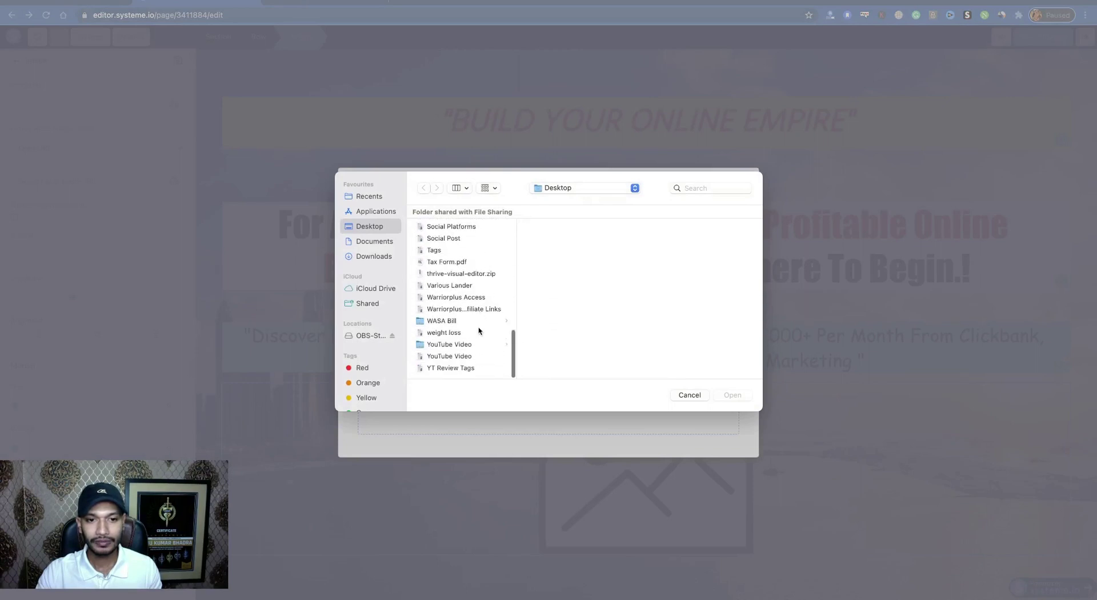
{"action": "scroll", "coordinate": [474, 330], "scroll_direction": "up", "scroll_amount": 6}
{"action": "scroll", "coordinate": [469, 330], "scroll_direction": "up", "scroll_amount": 3}
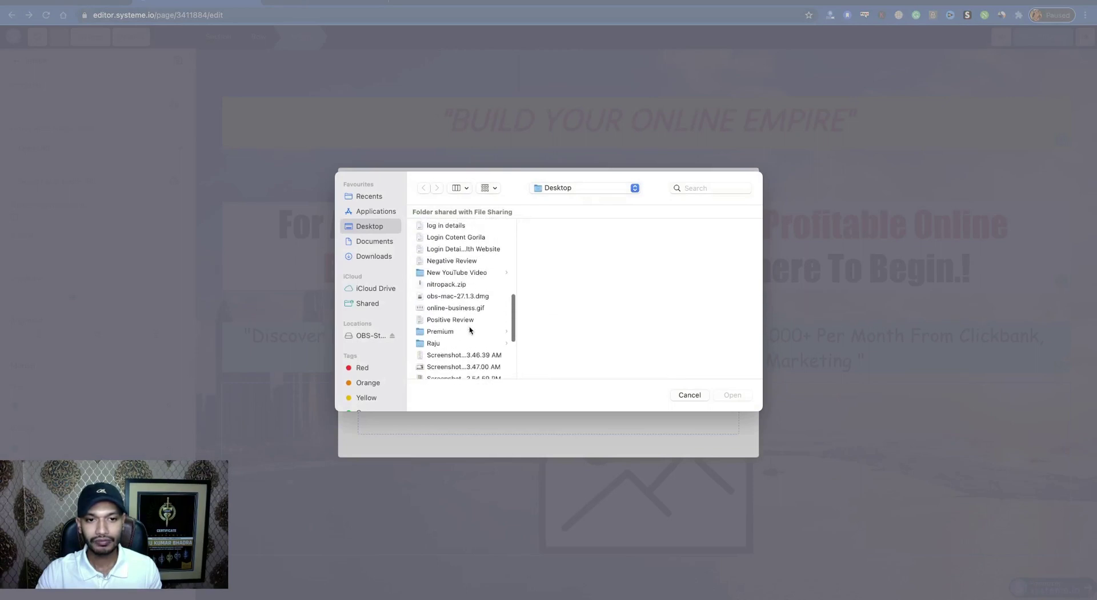
{"action": "left_click", "coordinate": [429, 313]}
{"action": "left_click", "coordinate": [733, 395]}
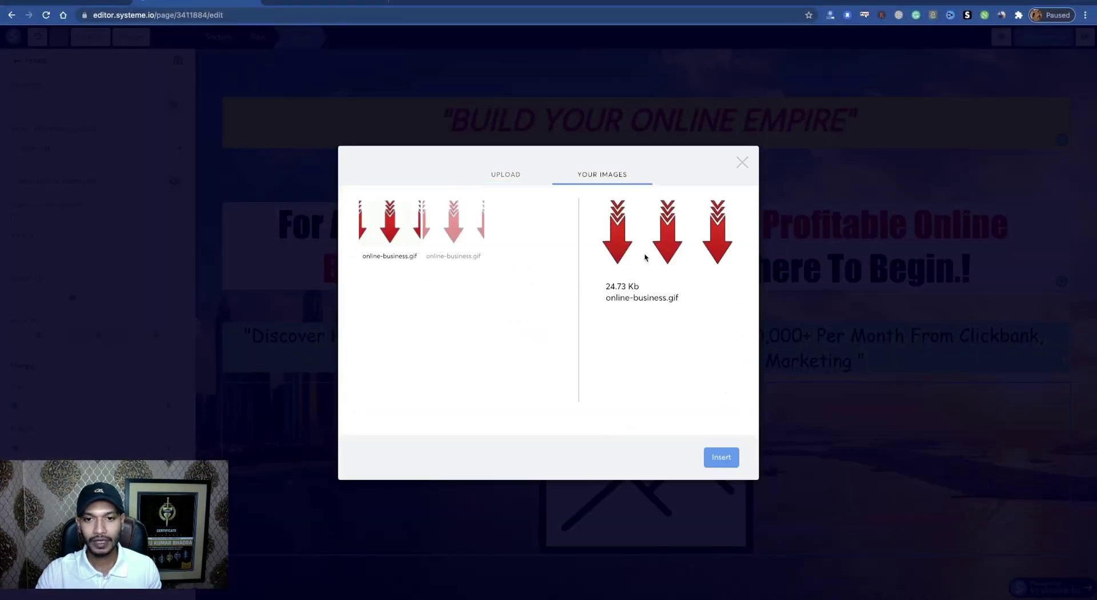
{"action": "left_click", "coordinate": [721, 457]}
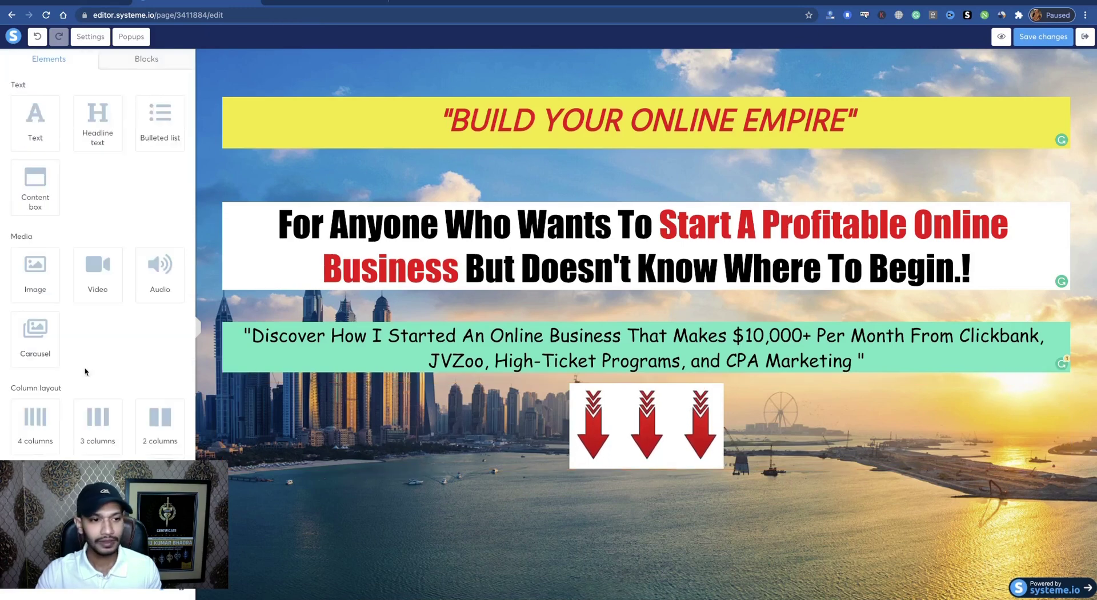
Reduce the size of the red arrows image below the green subheadline to 214
{"action": "scroll", "coordinate": [48, 276], "scroll_direction": "down", "scroll_amount": 5}
{"action": "left_click", "coordinate": [607, 440]}
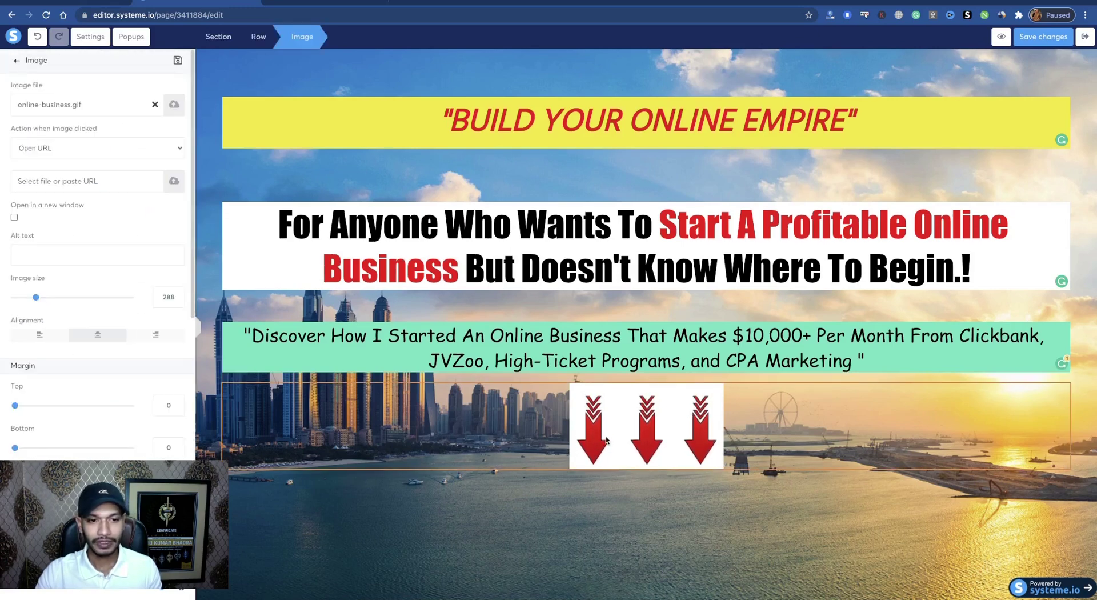
{"action": "mouse_move", "coordinate": [35, 297]}
{"action": "left_mouse_down"}
{"action": "mouse_move", "coordinate": [44, 300]}
{"action": "mouse_move", "coordinate": [30, 301]}
{"action": "left_mouse_up"}
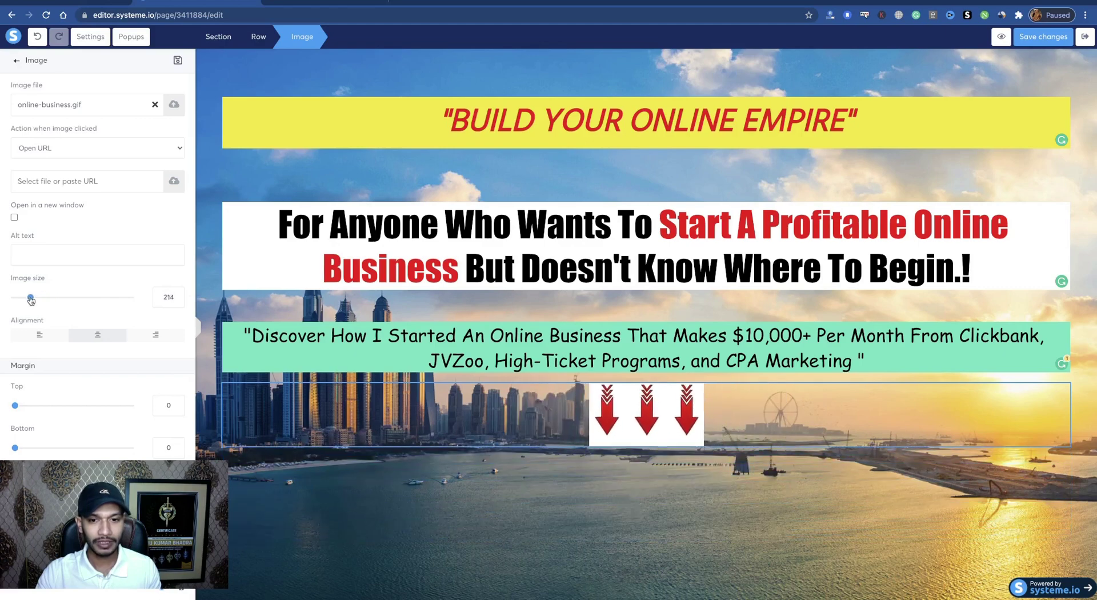
{"action": "left_click", "coordinate": [359, 475]}
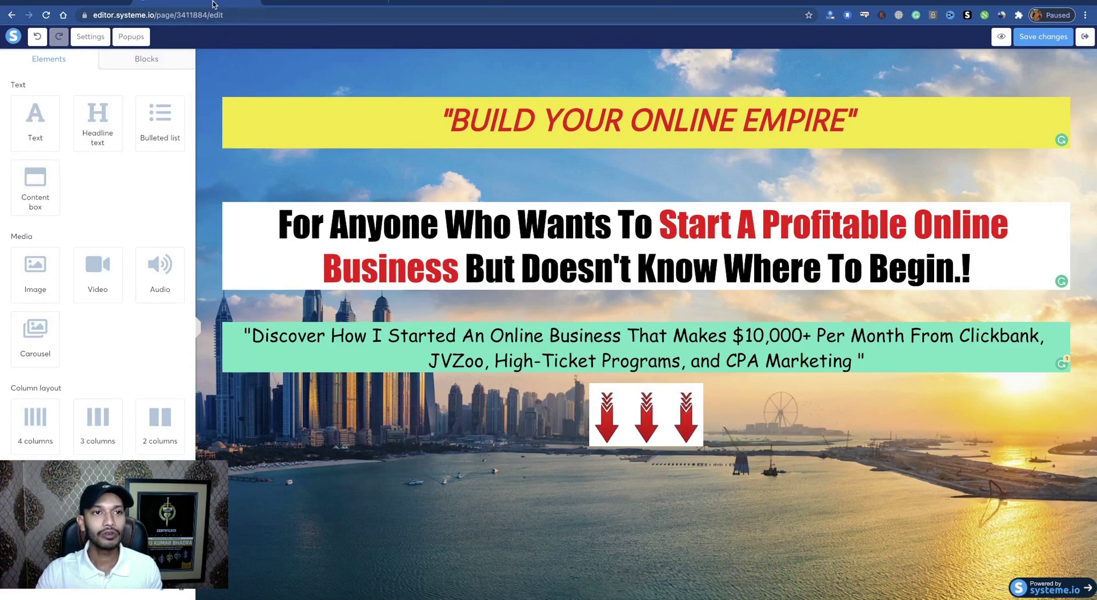
Check the form on the reference page and add the opt-in block with headline, text and horizontal form on a background image
{"action": "left_click", "coordinate": [73, 3]}
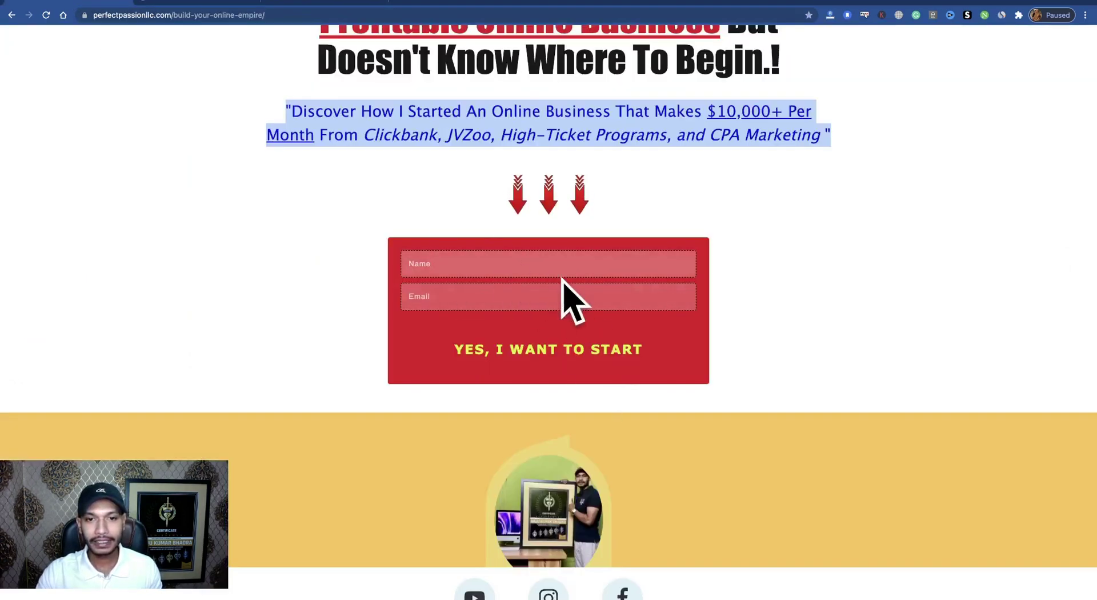
{"action": "left_click", "coordinate": [169, 2]}
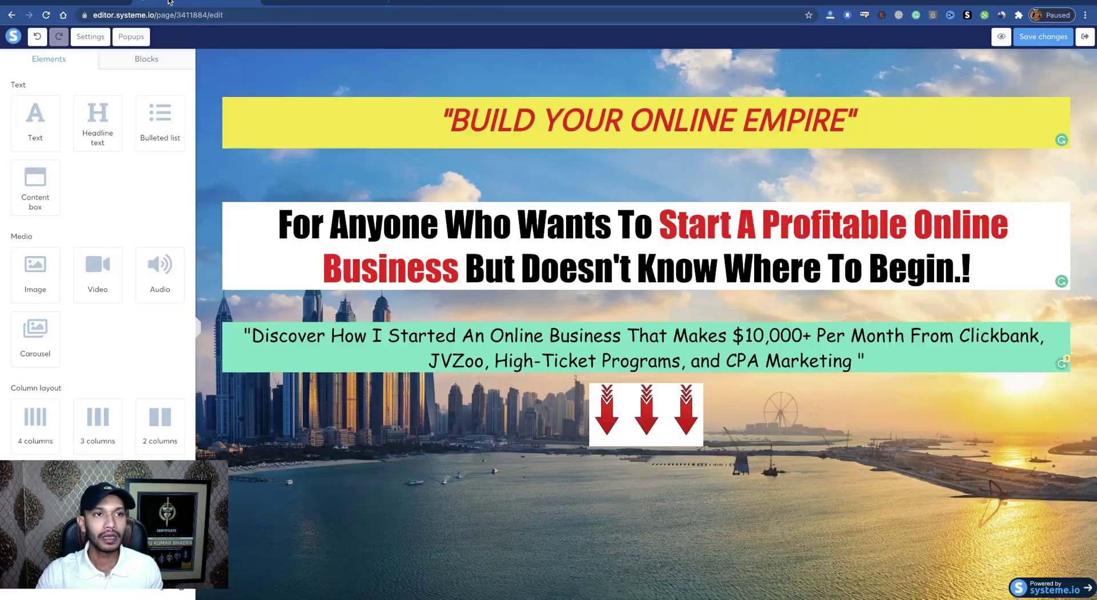
{"action": "left_click", "coordinate": [148, 63]}
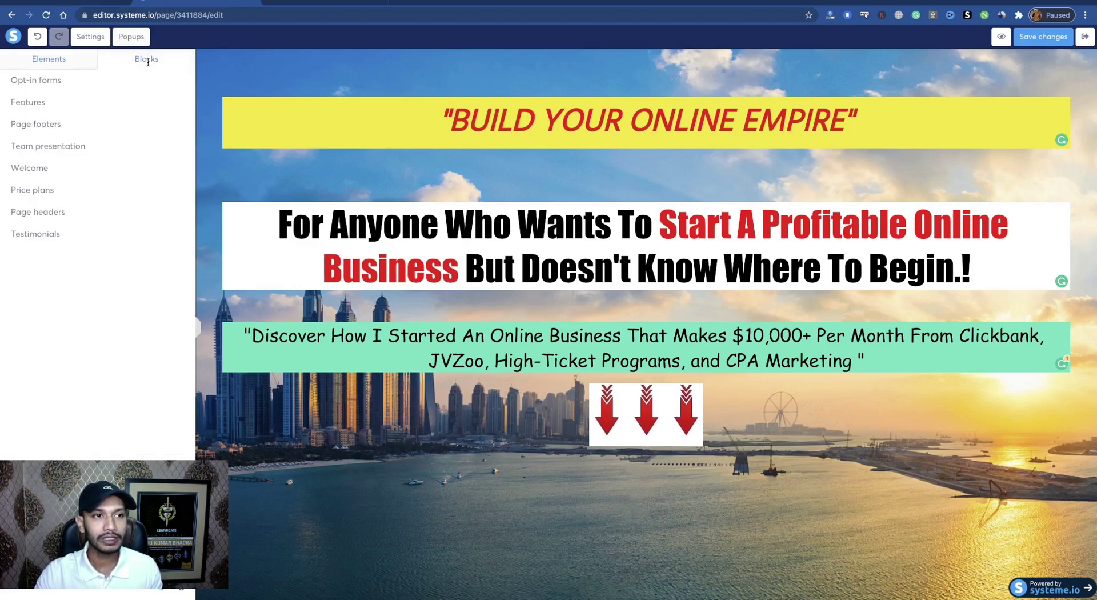
{"action": "left_click", "coordinate": [37, 81]}
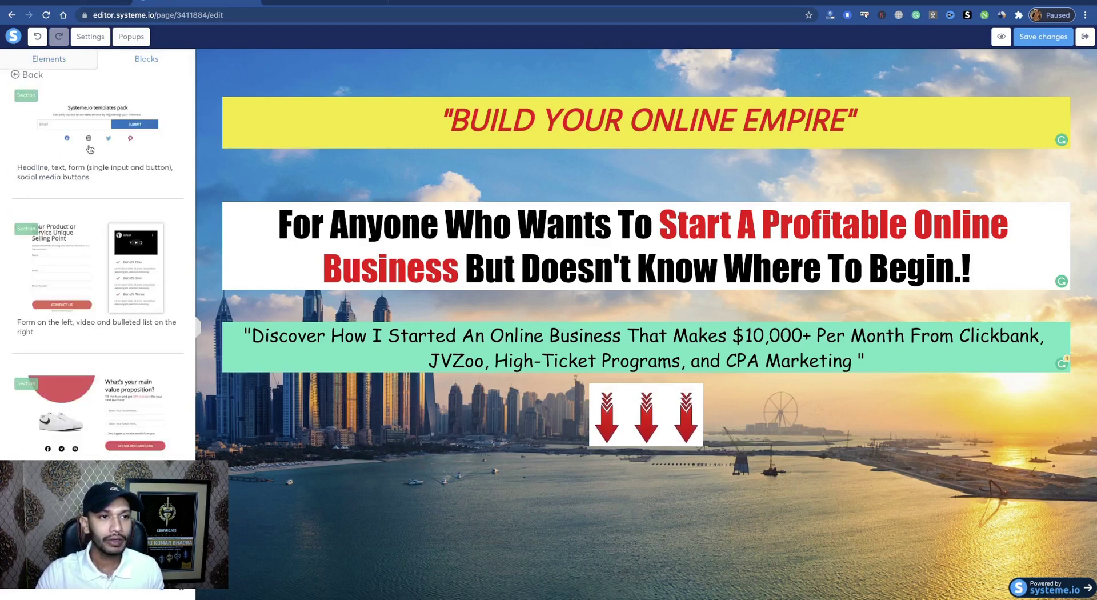
{"action": "scroll", "coordinate": [91, 286], "scroll_direction": "down", "scroll_amount": 3}
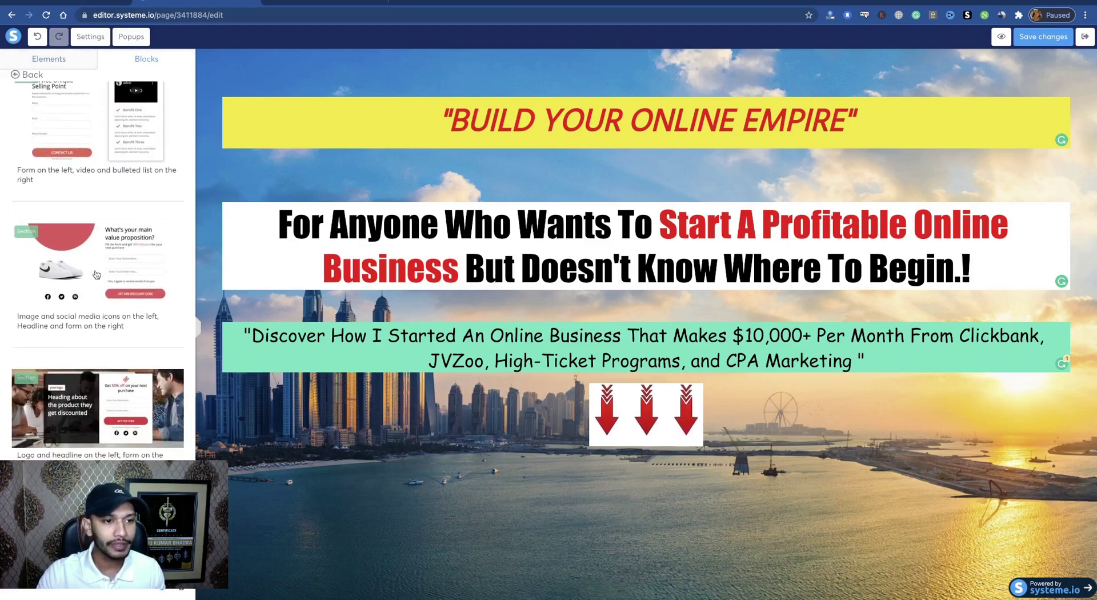
{"action": "scroll", "coordinate": [105, 291], "scroll_direction": "down", "scroll_amount": 3}
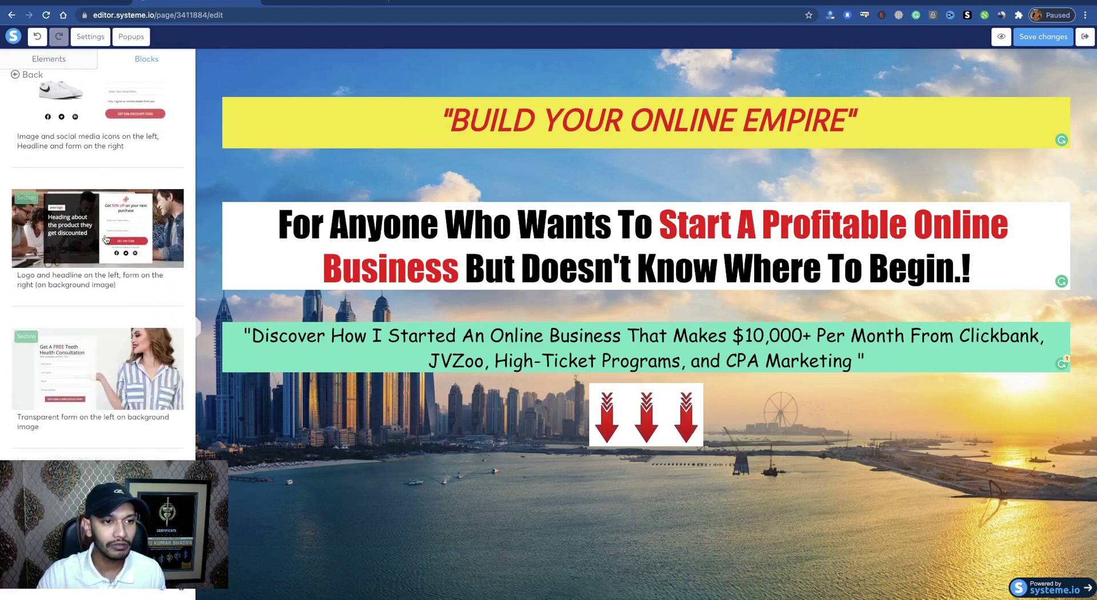
{"action": "scroll", "coordinate": [128, 337], "scroll_direction": "down", "scroll_amount": 7}
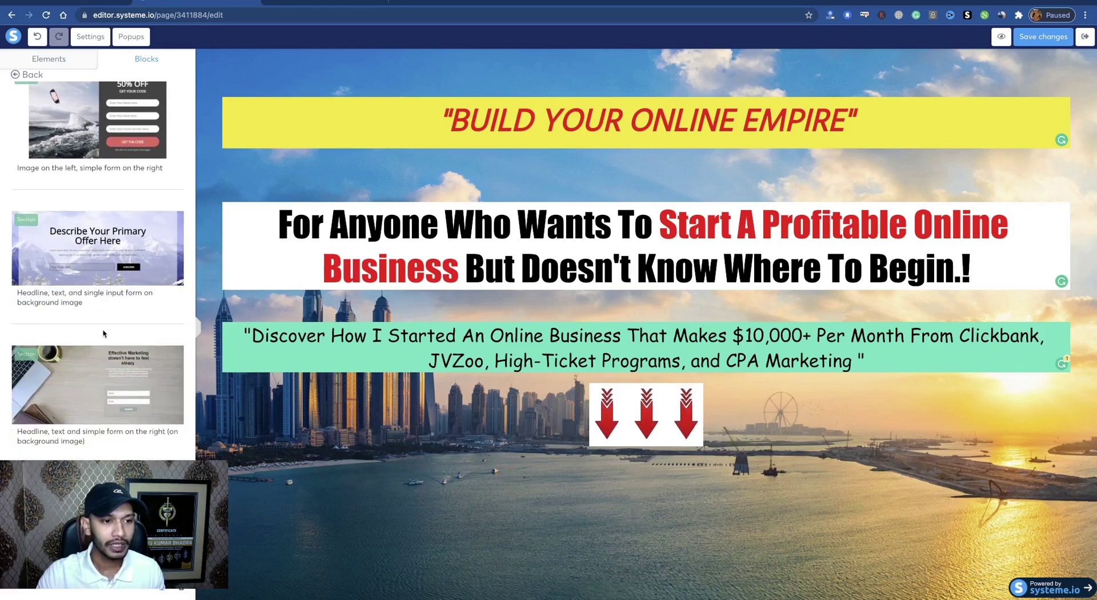
{"action": "scroll", "coordinate": [104, 334], "scroll_direction": "down", "scroll_amount": 4}
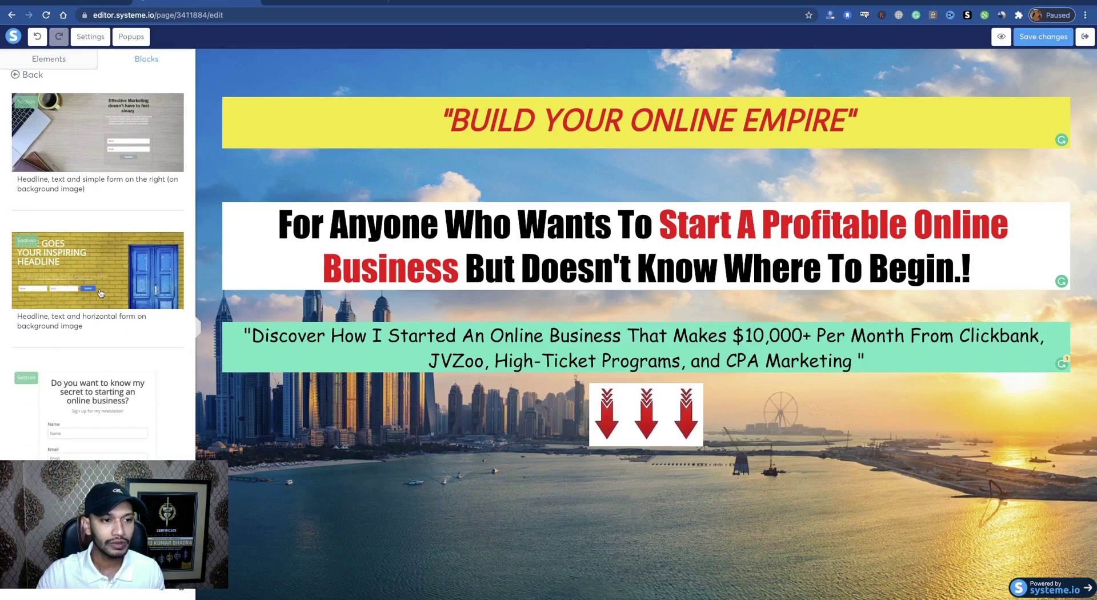
{"action": "left_click", "coordinate": [100, 294]}
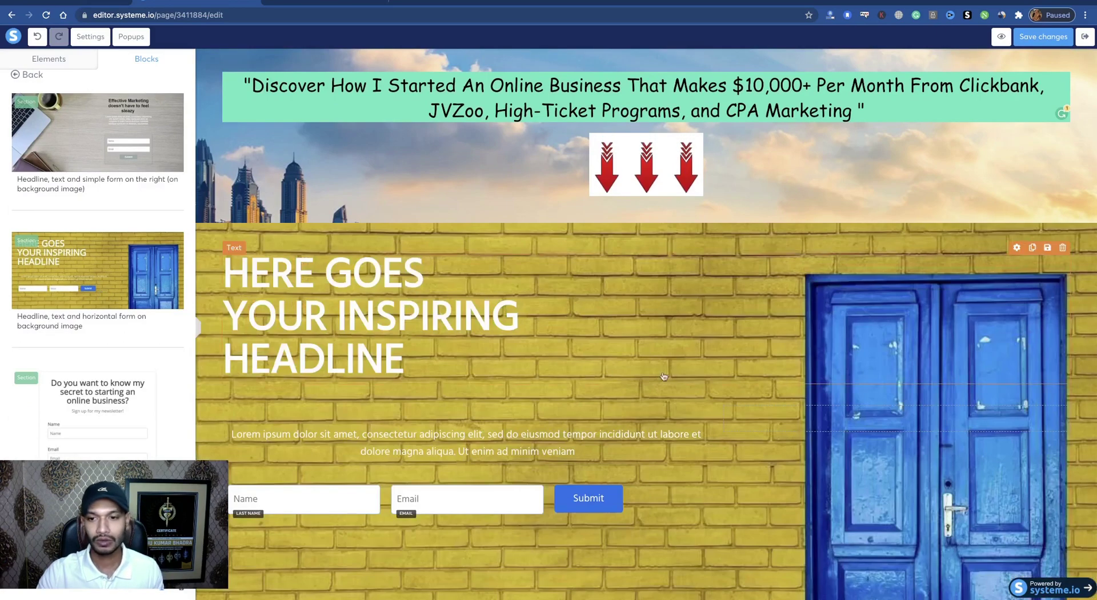
Delete the yellow-brick opt-in section, starting with its headline text and the emptied row
{"action": "left_click", "coordinate": [653, 308]}
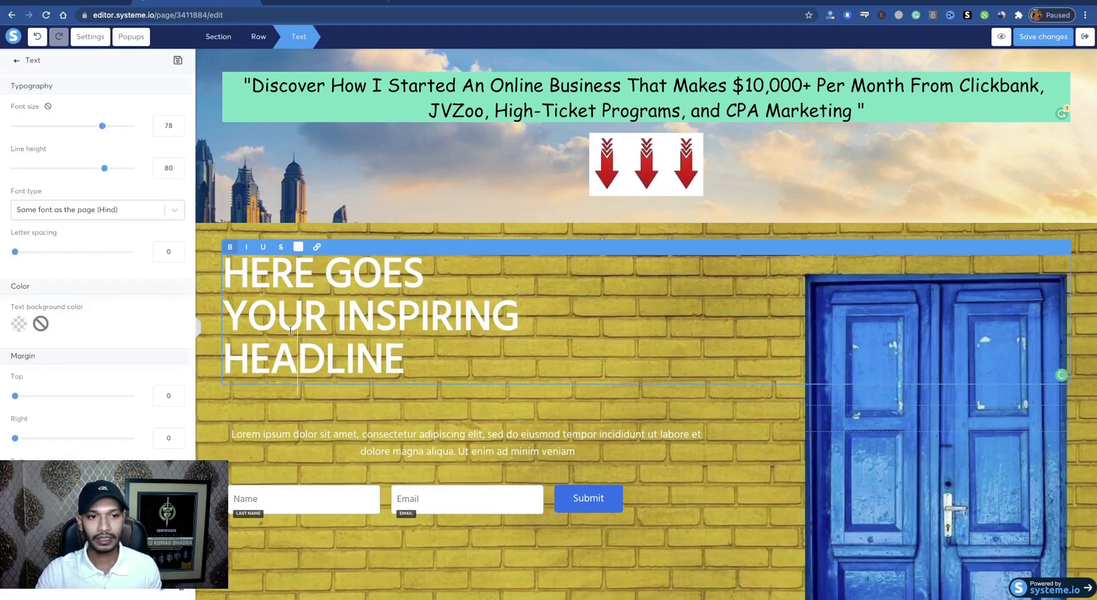
{"action": "key", "text": "Escape"}
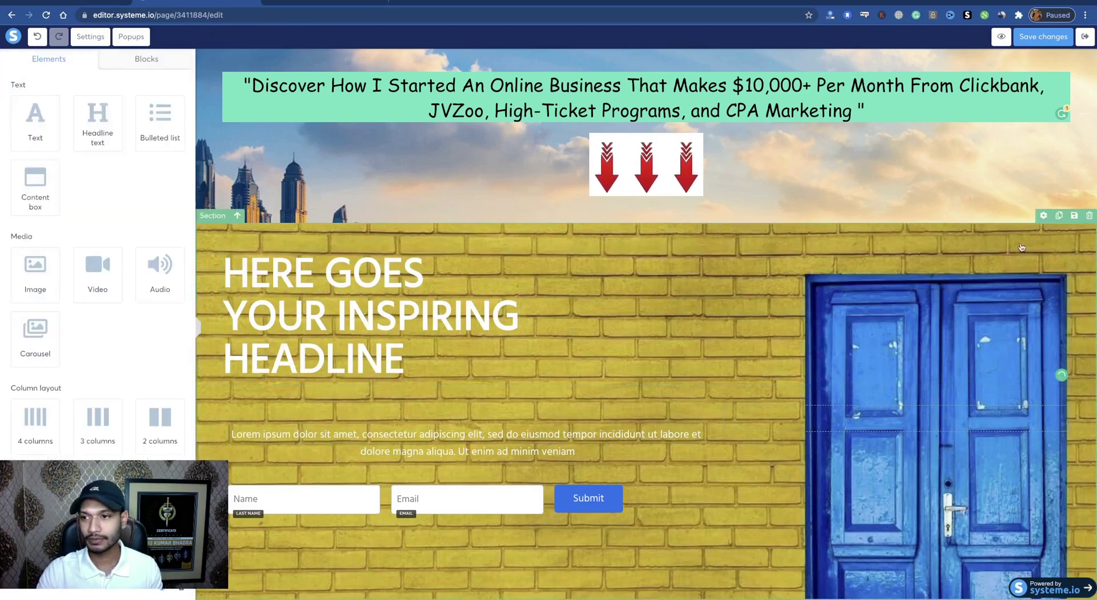
{"action": "left_click", "coordinate": [1062, 247]}
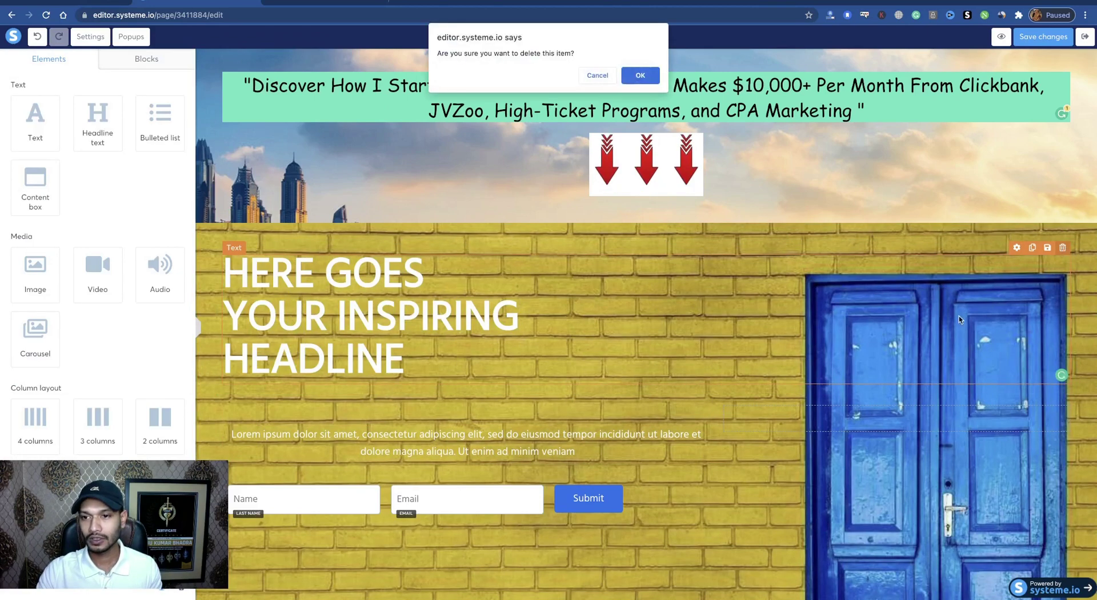
{"action": "left_click", "coordinate": [640, 76]}
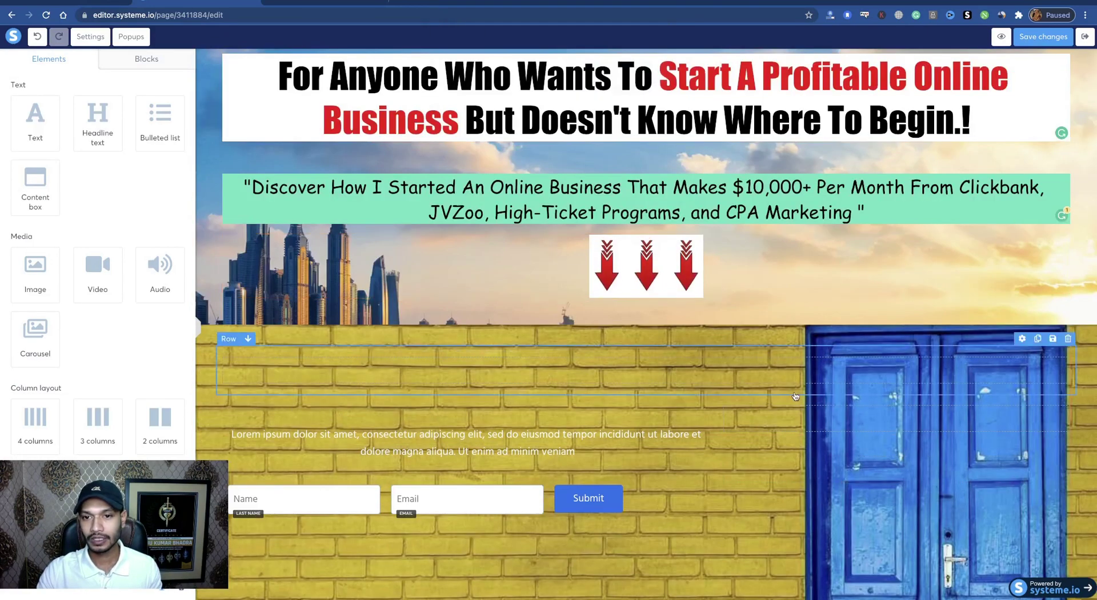
{"action": "left_click", "coordinate": [1068, 338]}
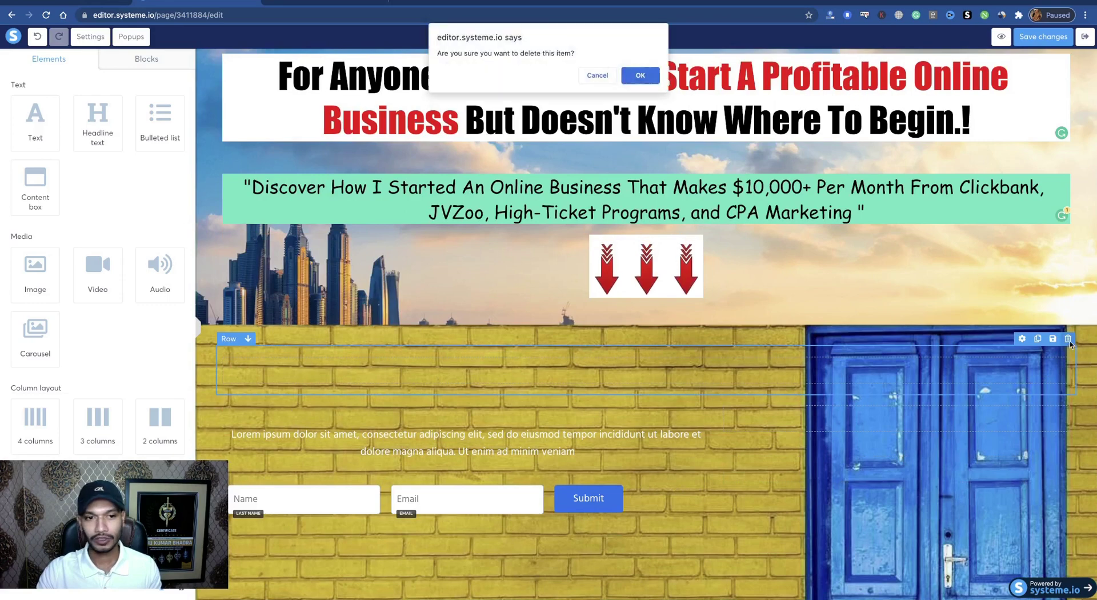
{"action": "left_click", "coordinate": [640, 76]}
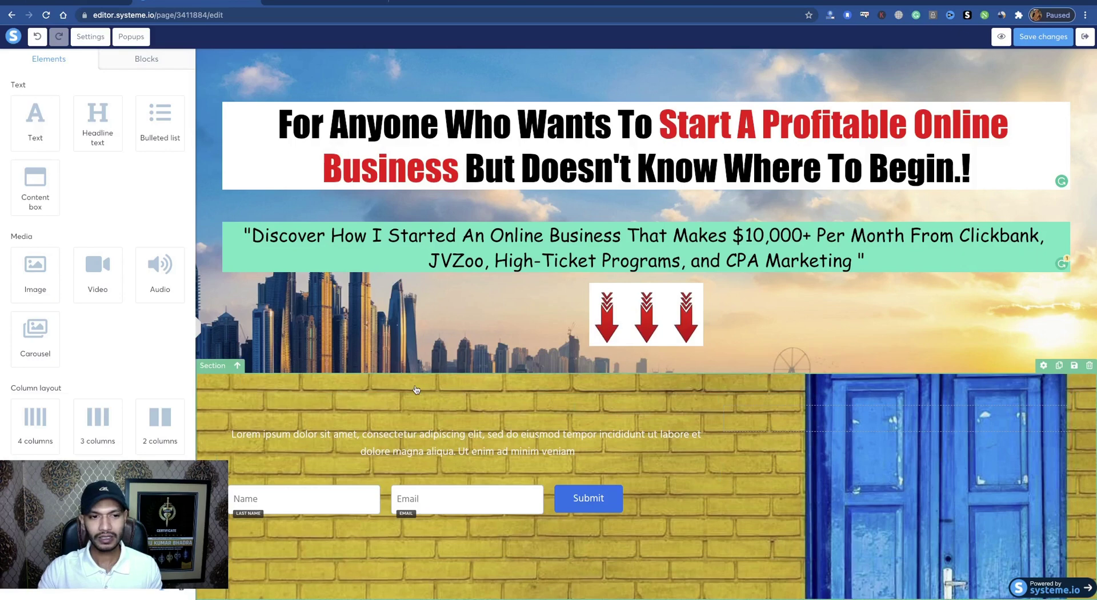
{"action": "left_click", "coordinate": [1089, 365]}
{"action": "left_click", "coordinate": [641, 76]}
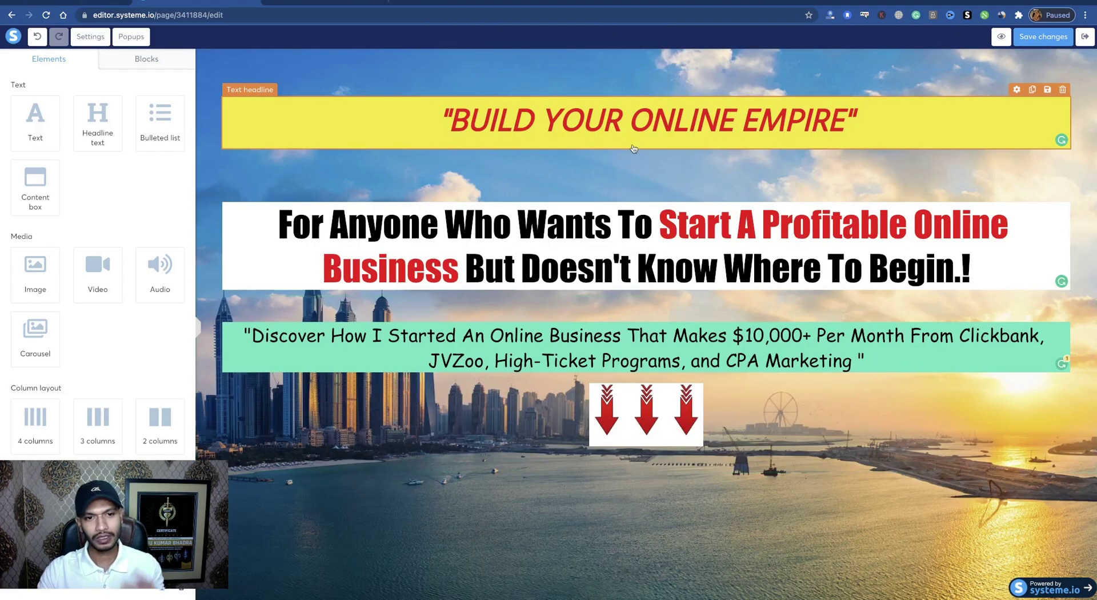
Add the opt-in block with headline, text, single-input form and social media buttons below the arrows section
{"action": "left_click", "coordinate": [115, 56]}
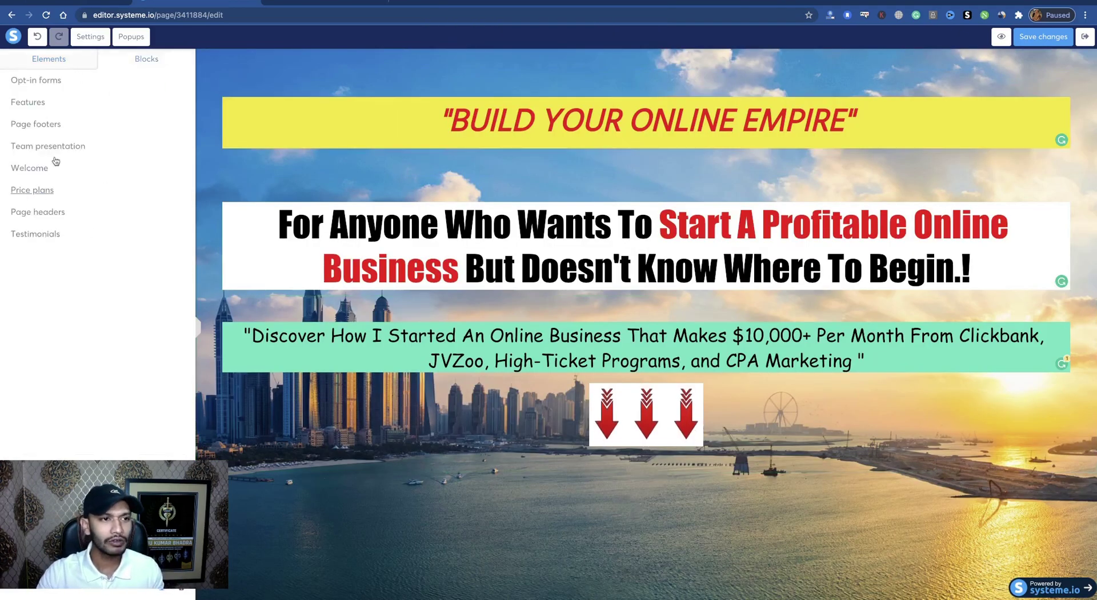
{"action": "left_click", "coordinate": [34, 78]}
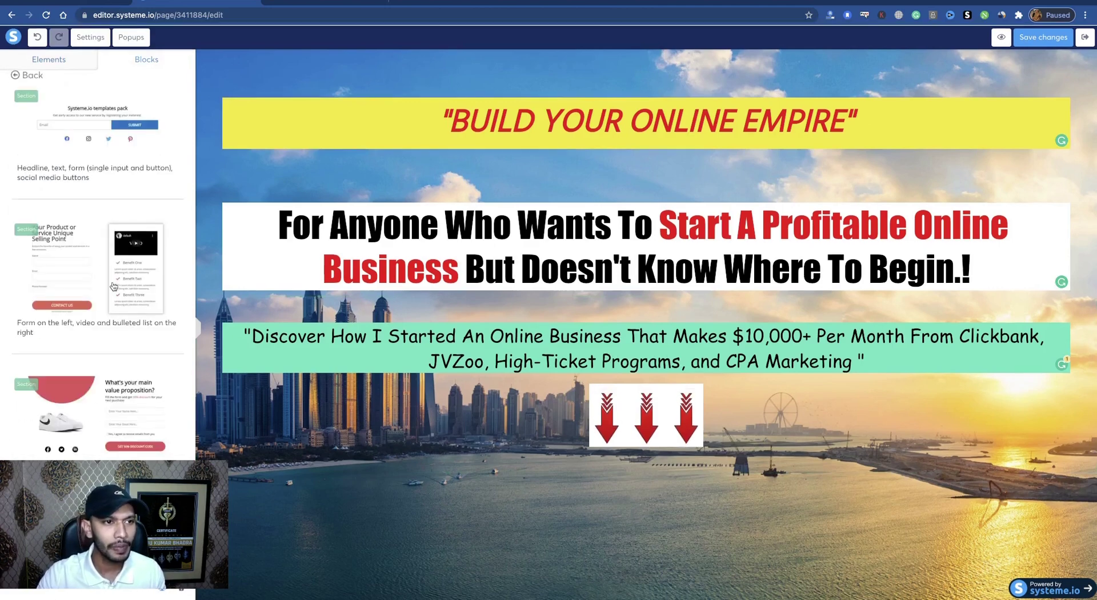
{"action": "left_click", "coordinate": [82, 116]}
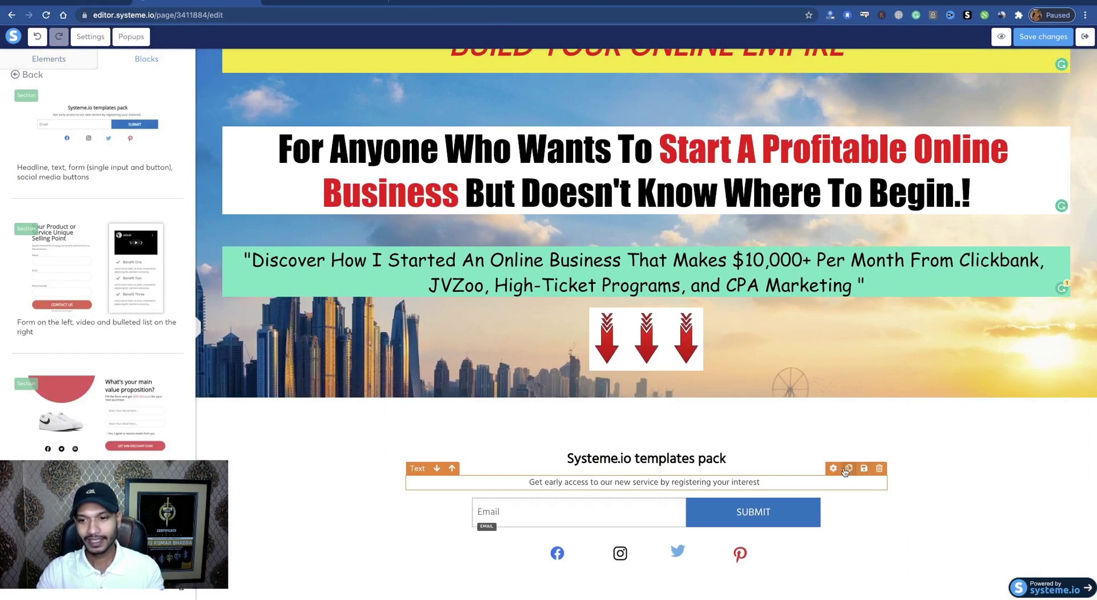
Delete the "Get early access" text and the "Systeme.io templates pack" headline from the new opt-in block
{"action": "left_click", "coordinate": [879, 469]}
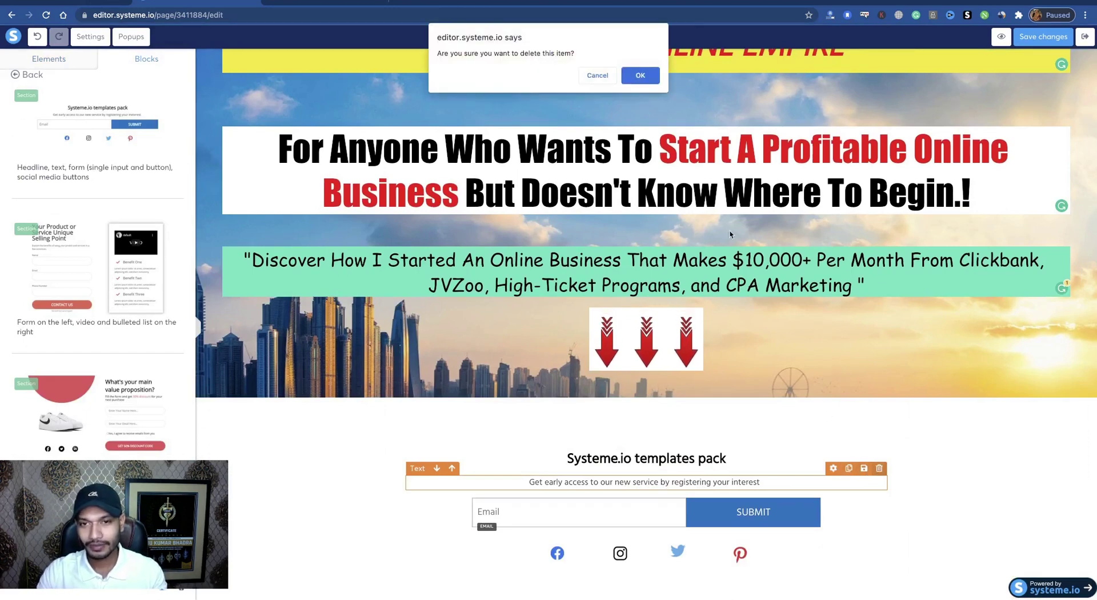
{"action": "left_click", "coordinate": [640, 76]}
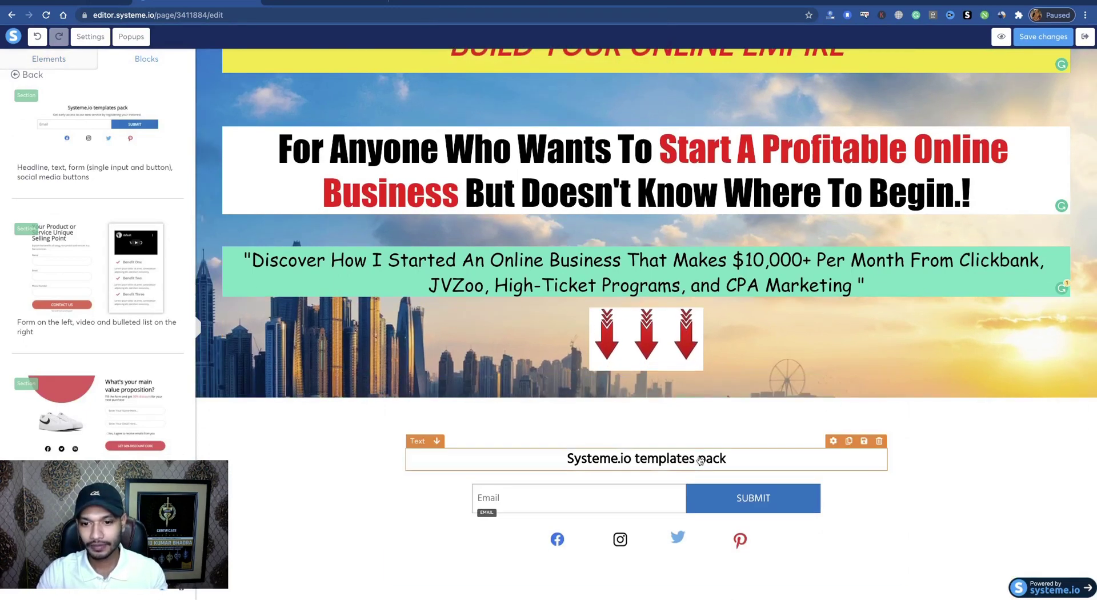
{"action": "left_click", "coordinate": [723, 457]}
{"action": "left_click", "coordinate": [886, 513]}
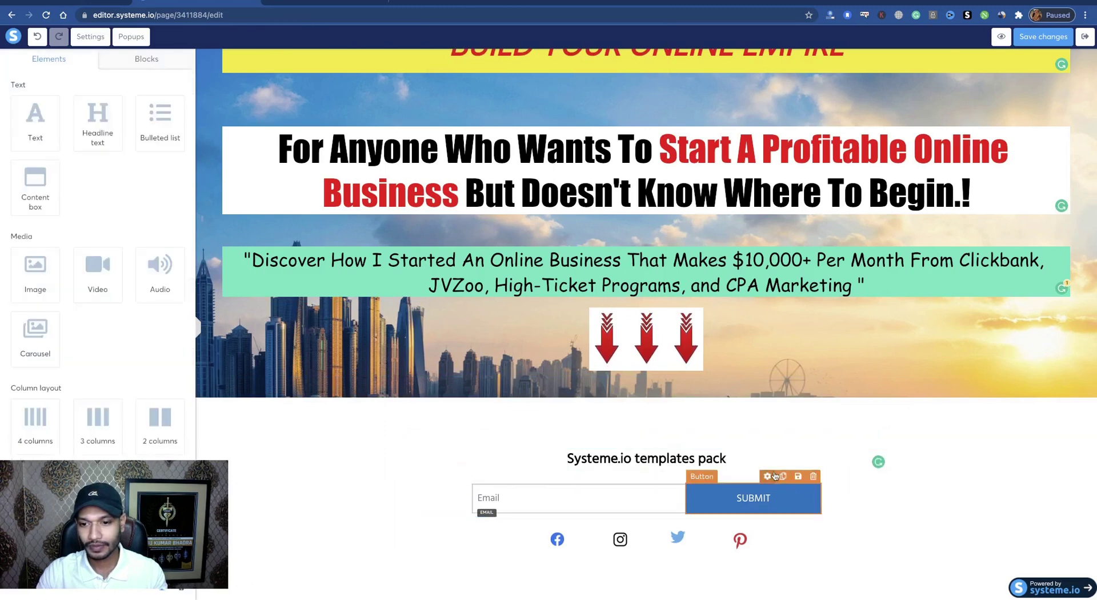
{"action": "left_click", "coordinate": [879, 440]}
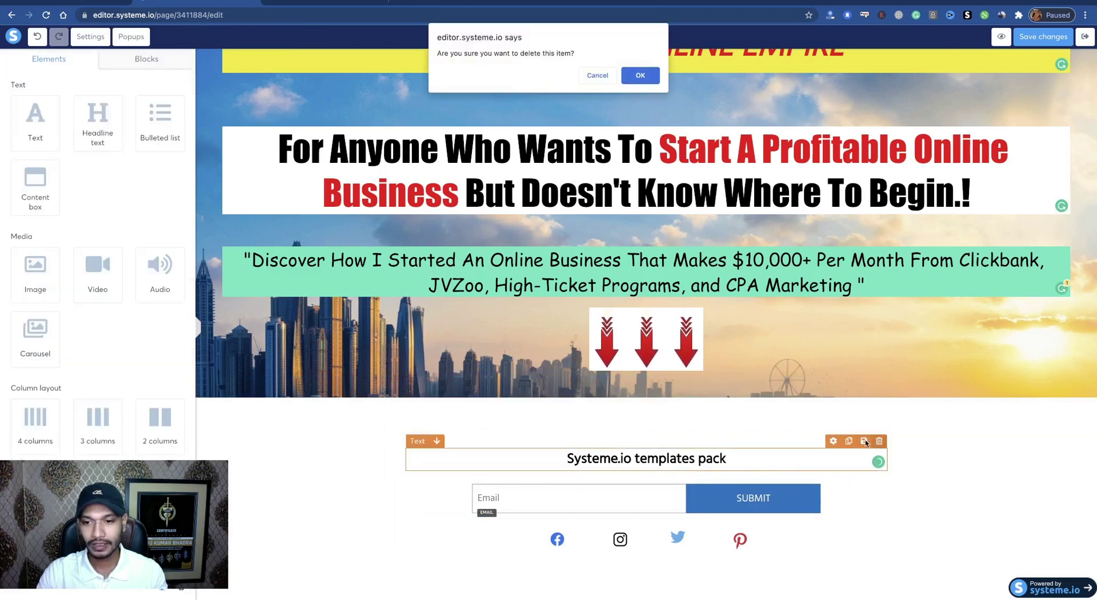
{"action": "left_click", "coordinate": [640, 75]}
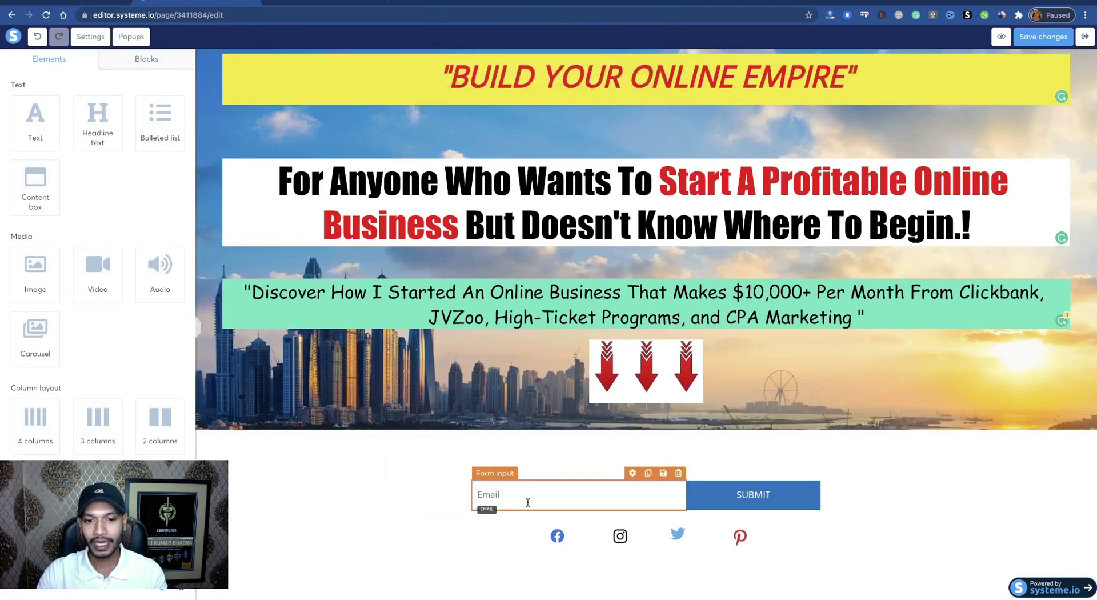
Check the button wording on the reference page and set the form button's text to "I WANT TO START NOW!"
{"action": "left_click", "coordinate": [755, 501]}
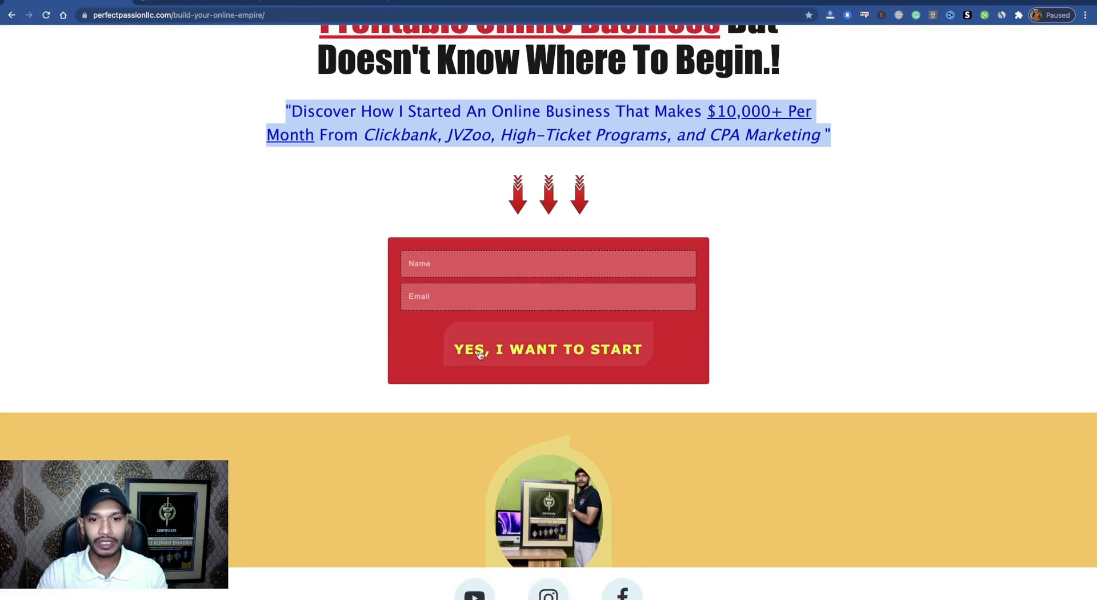
{"action": "left_click", "coordinate": [197, 4]}
{"action": "key", "text": "Escape"}
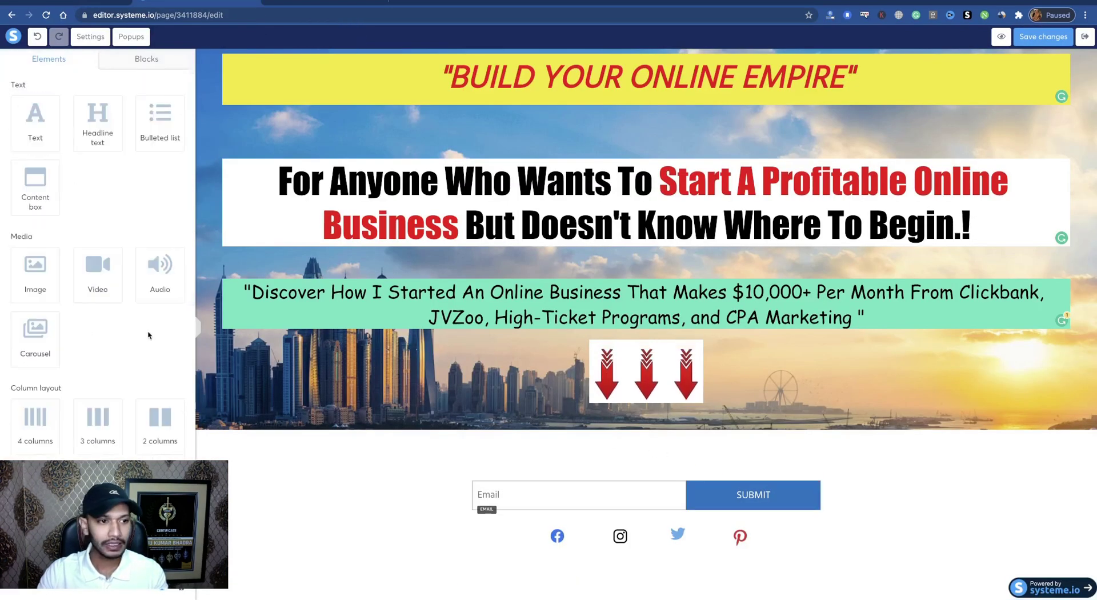
{"action": "left_click", "coordinate": [752, 508]}
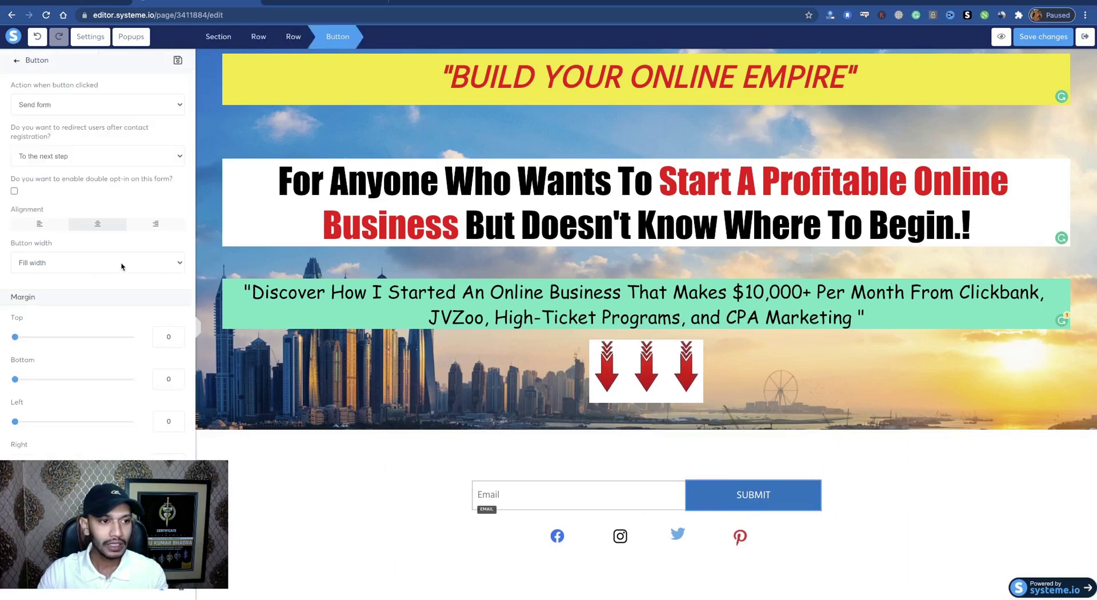
{"action": "scroll", "coordinate": [74, 291], "scroll_direction": "down", "scroll_amount": 5}
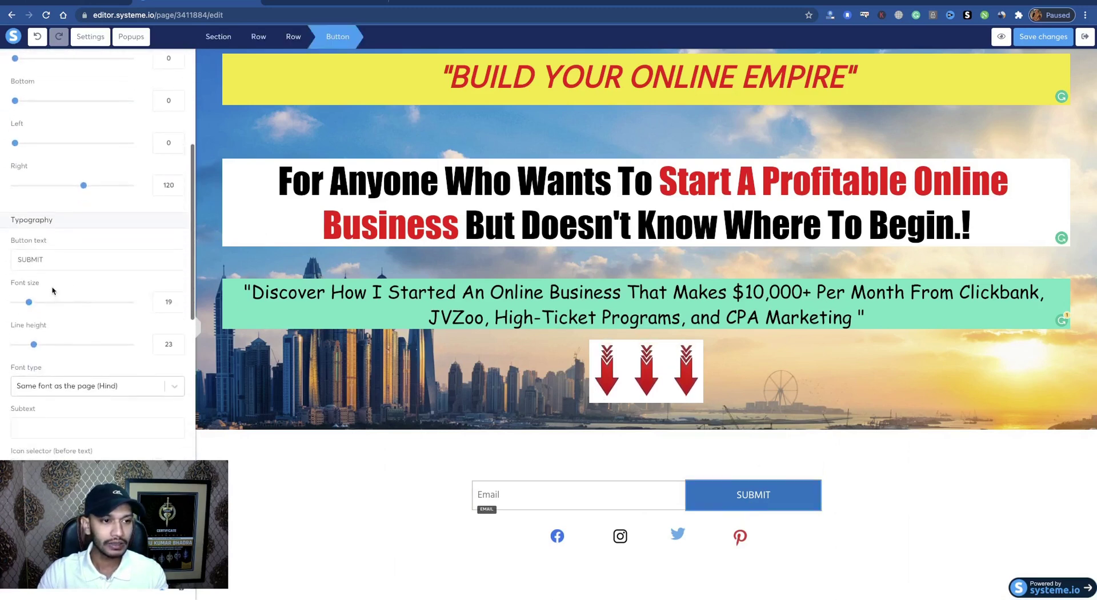
{"action": "double_click", "coordinate": [41, 260]}
{"action": "type", "text": "I"}
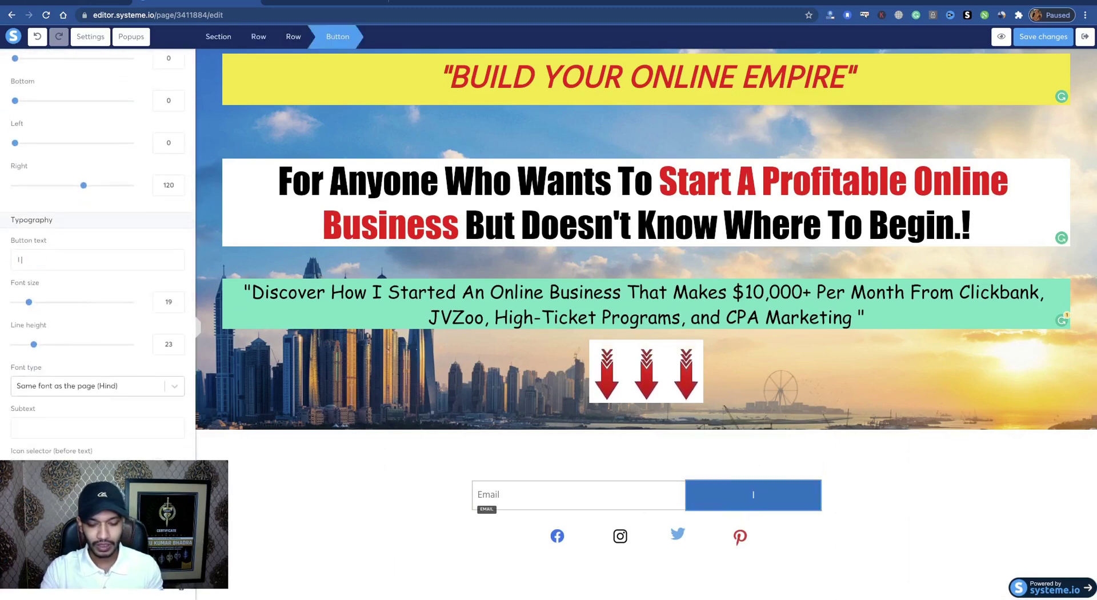
{"action": "type", "text": " WANT TO"}
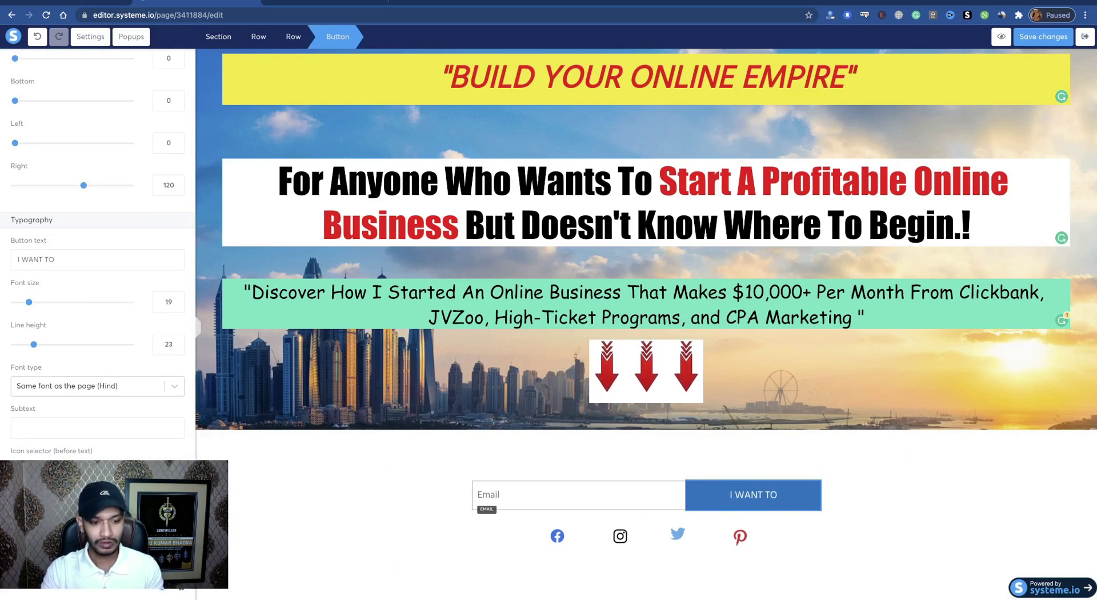
{"action": "type", "text": " START"}
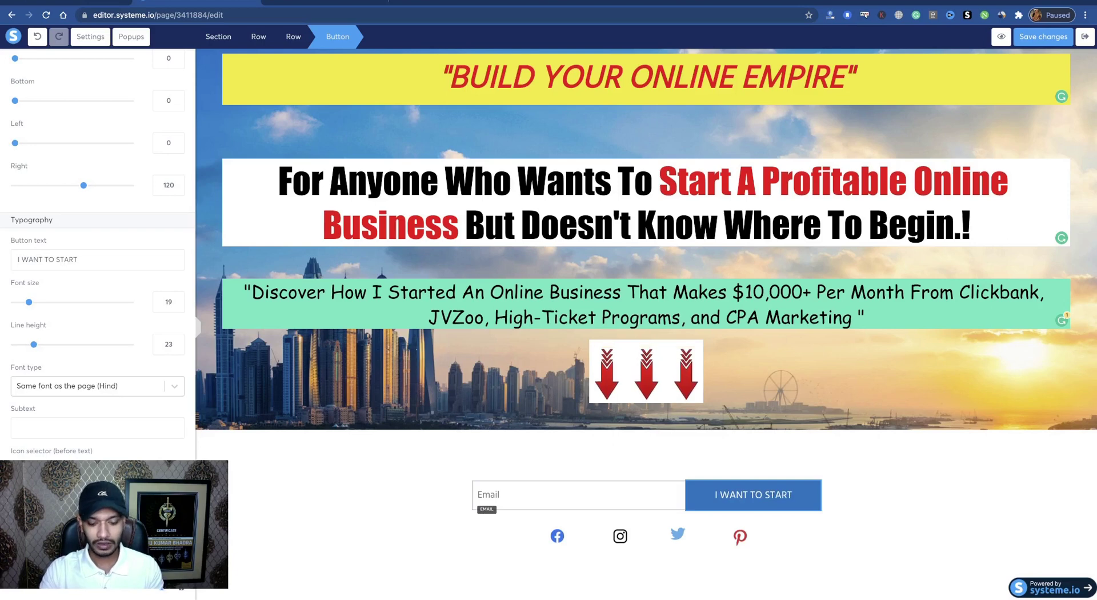
{"action": "type", "text": " NOW!"}
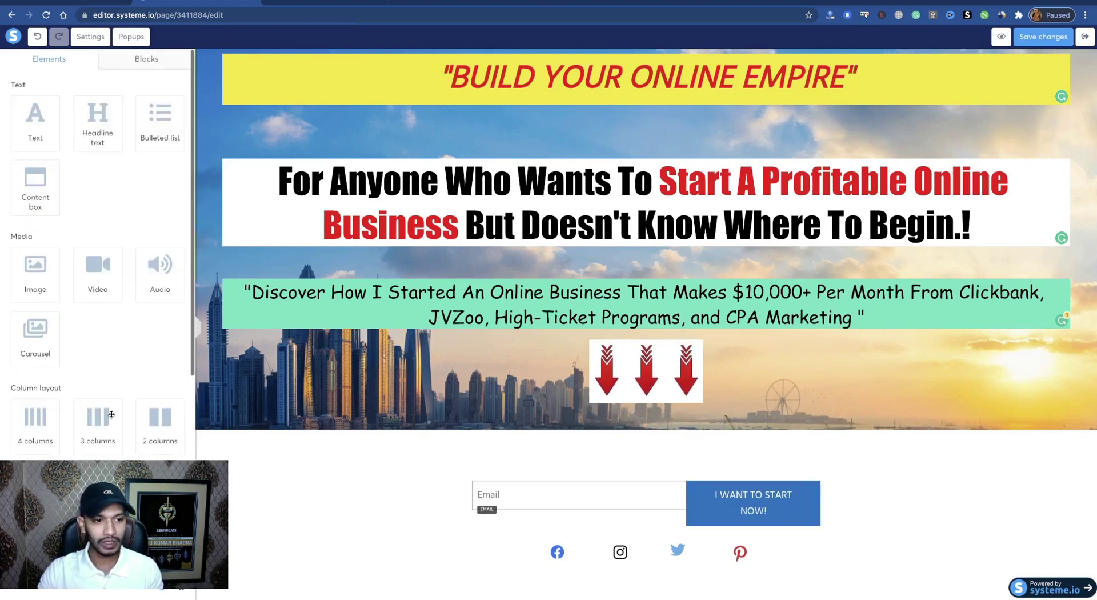
Widen the opt-in form's "I WANT TO START NOW!" button so its text fits on one line
{"action": "left_click", "coordinate": [735, 518]}
{"action": "left_click", "coordinate": [735, 519]}
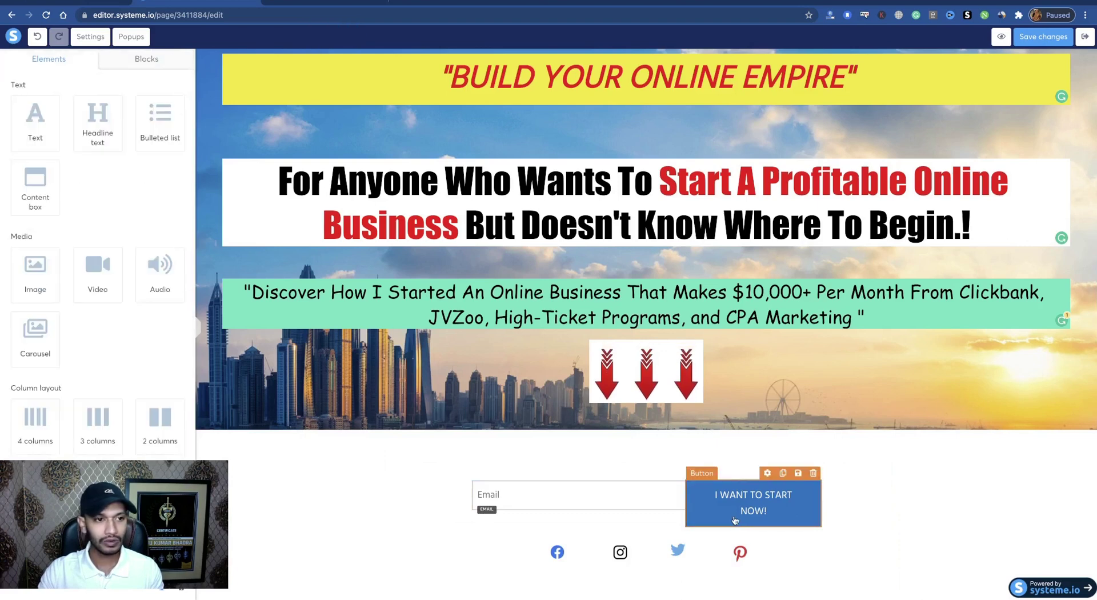
{"action": "left_click", "coordinate": [735, 519]}
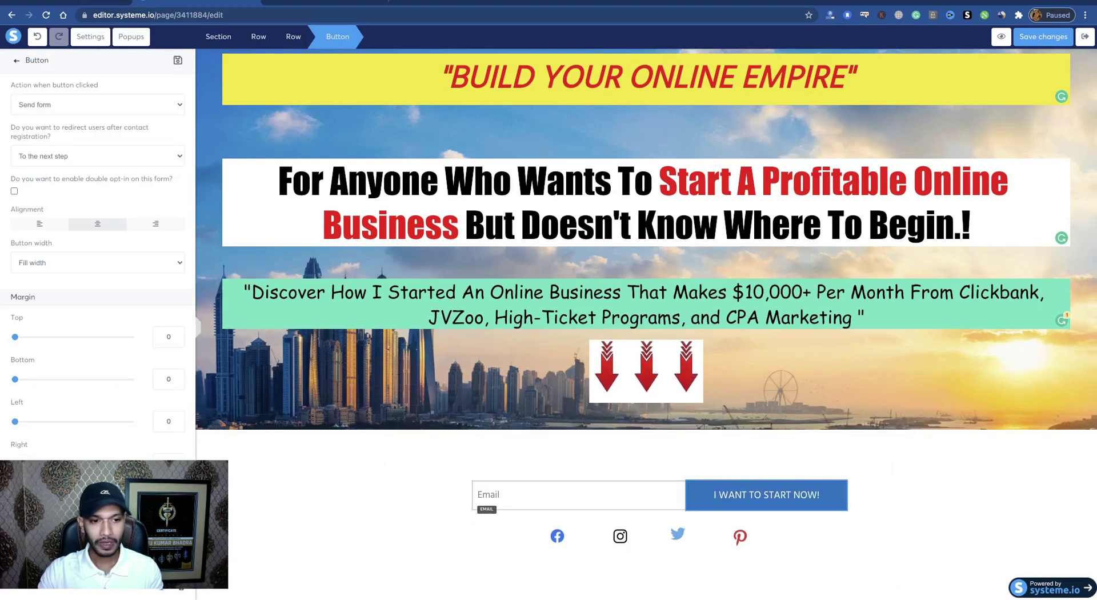
{"action": "left_click", "coordinate": [330, 490]}
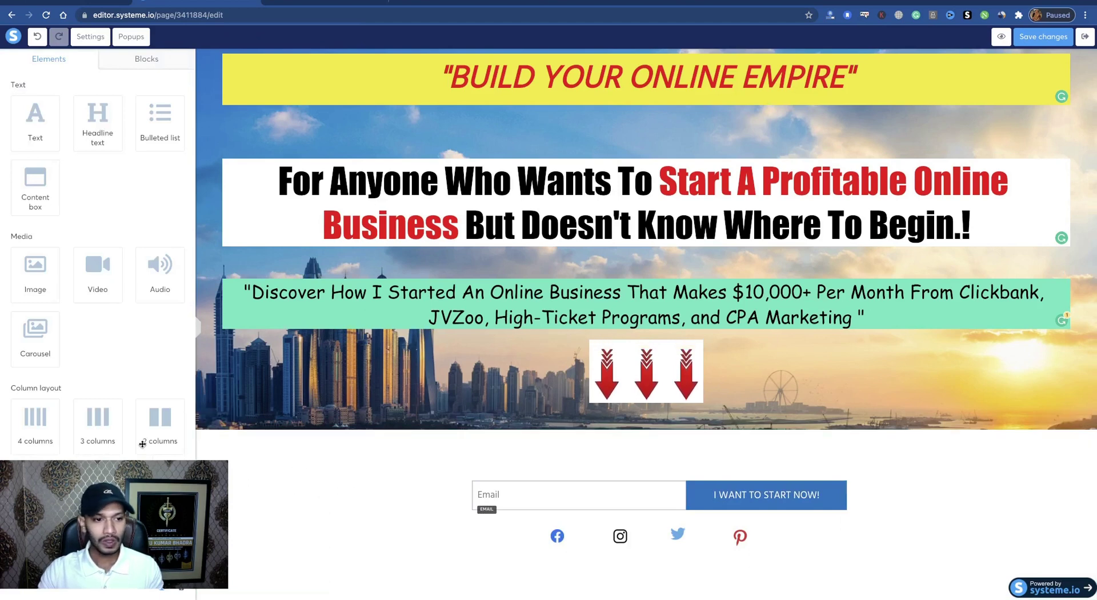
Try several background colors for the opt-in form's section and settle on the default blue 4A90E2
{"action": "left_click", "coordinate": [262, 473]}
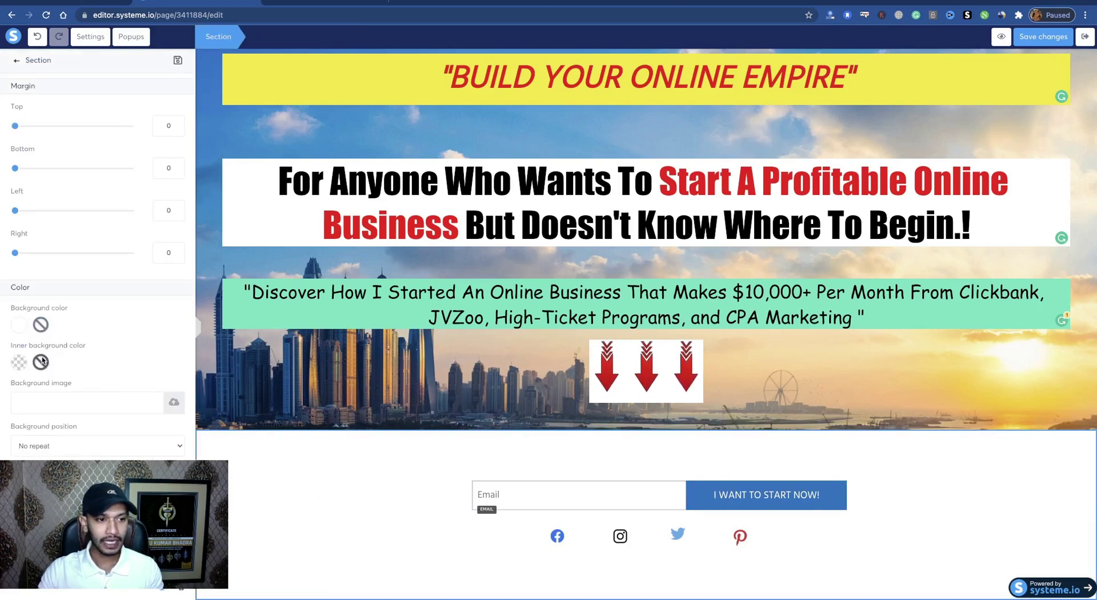
{"action": "left_click", "coordinate": [19, 326]}
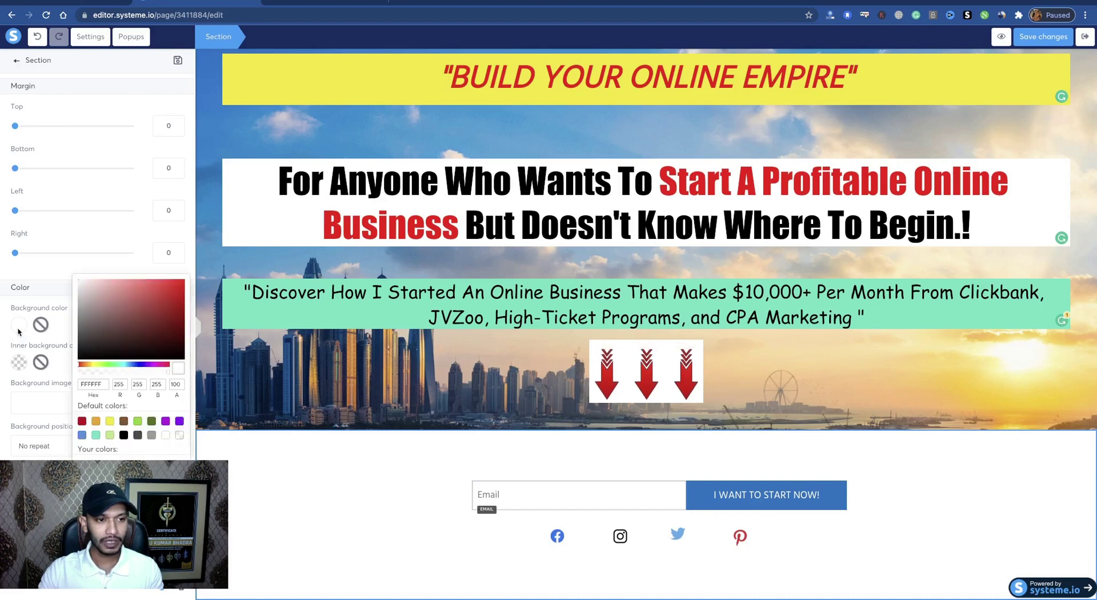
{"action": "left_click", "coordinate": [173, 294]}
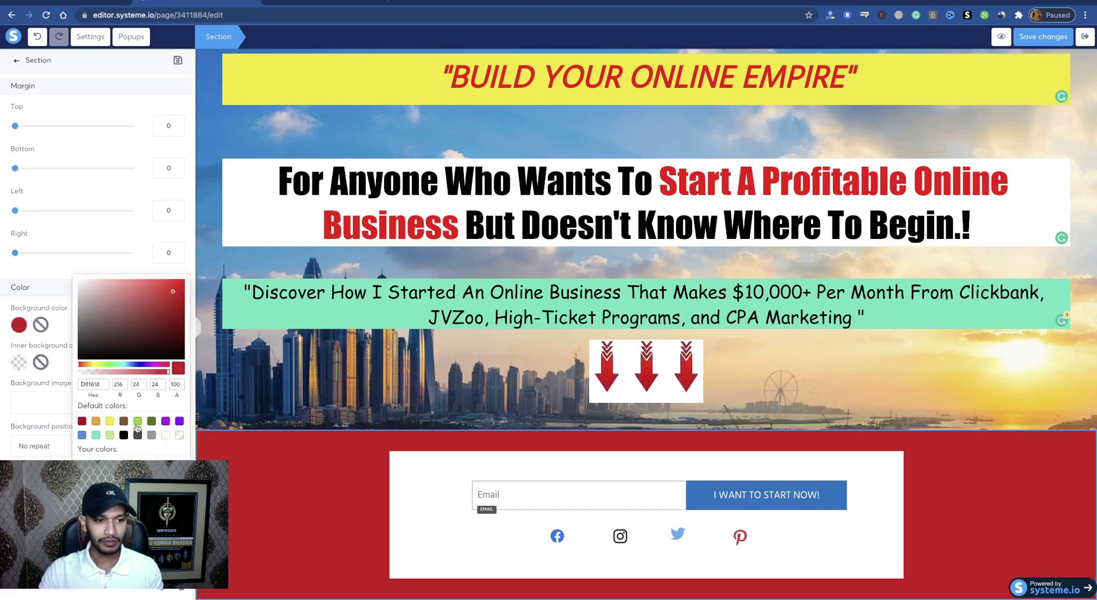
{"action": "left_click", "coordinate": [83, 435]}
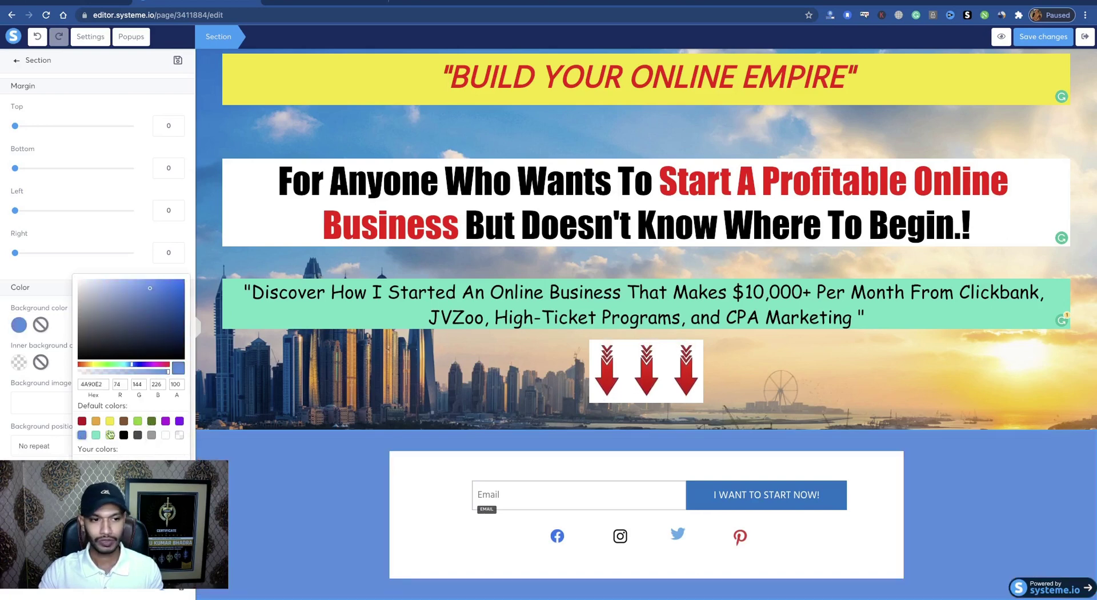
{"action": "left_click", "coordinate": [152, 422]}
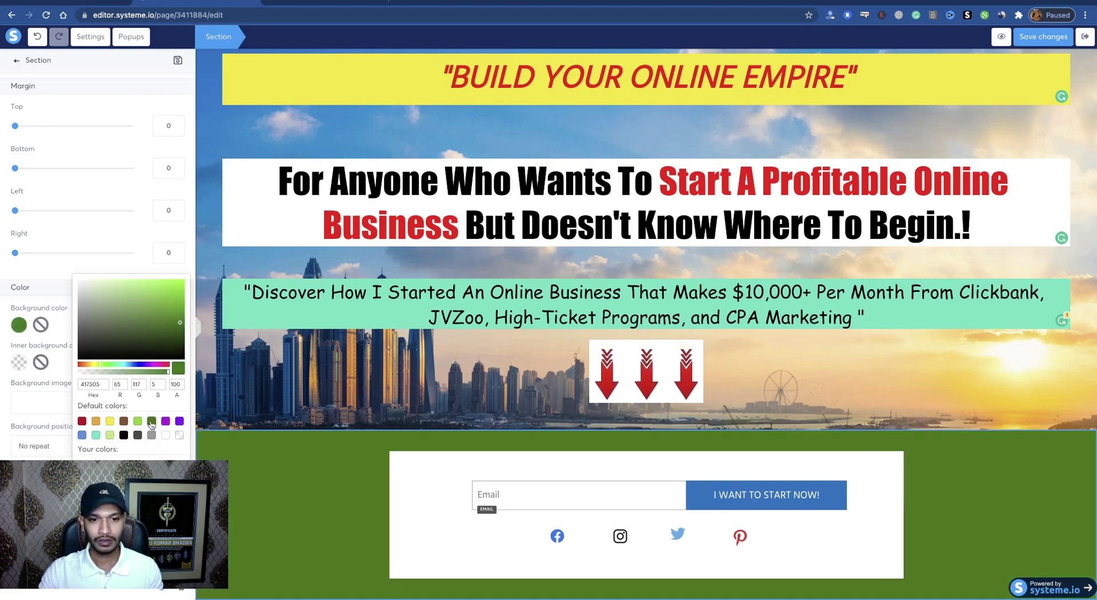
{"action": "left_click", "coordinate": [109, 437]}
{"action": "left_click", "coordinate": [96, 436]}
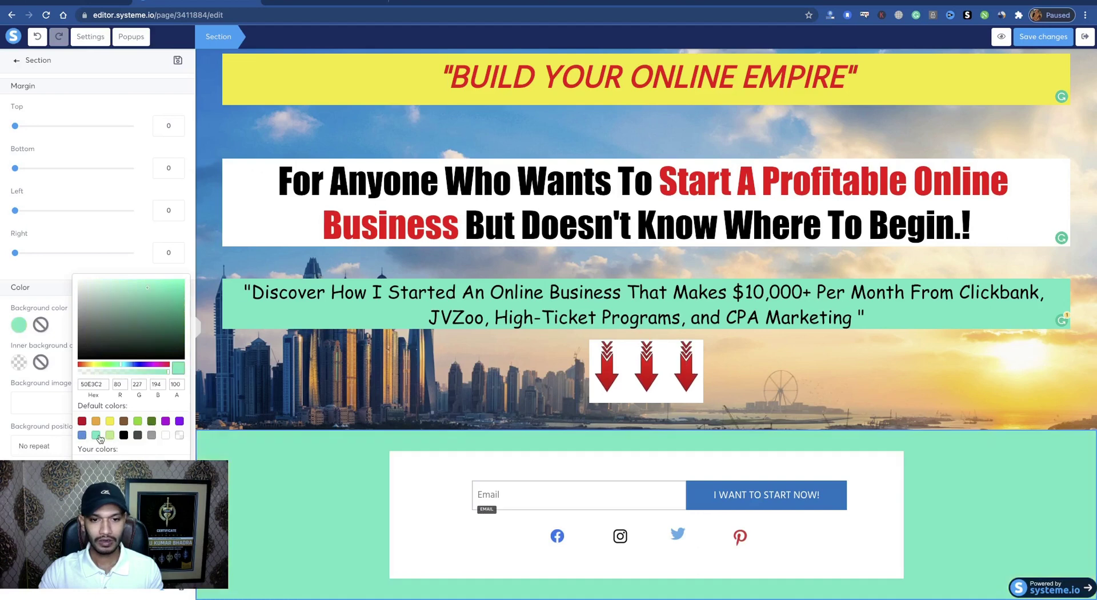
{"action": "left_click", "coordinate": [179, 422]}
{"action": "left_click", "coordinate": [82, 436]}
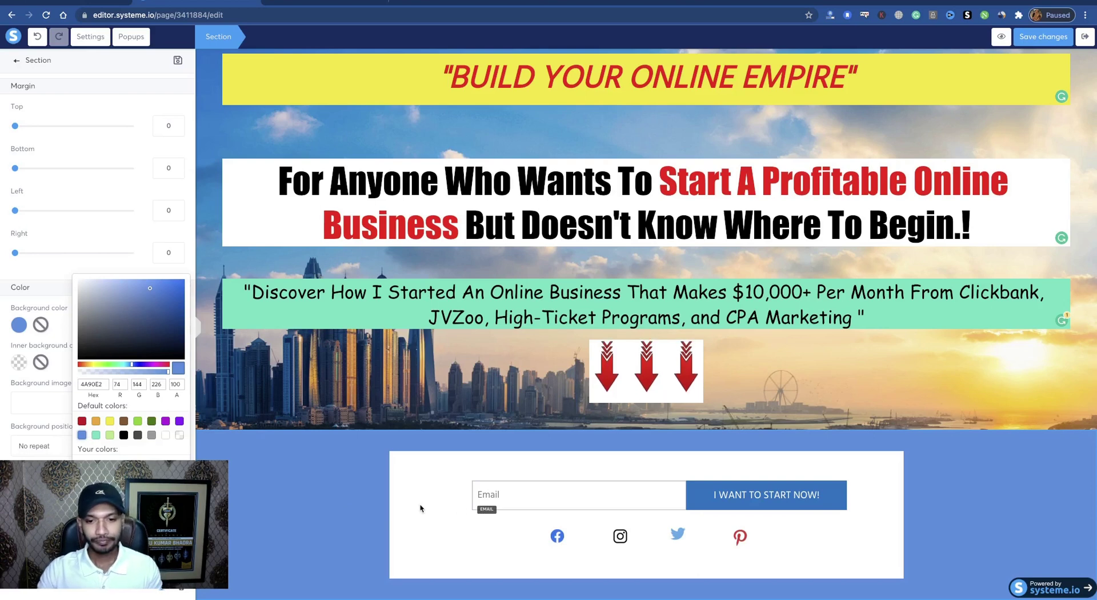
{"action": "key", "text": "Escape"}
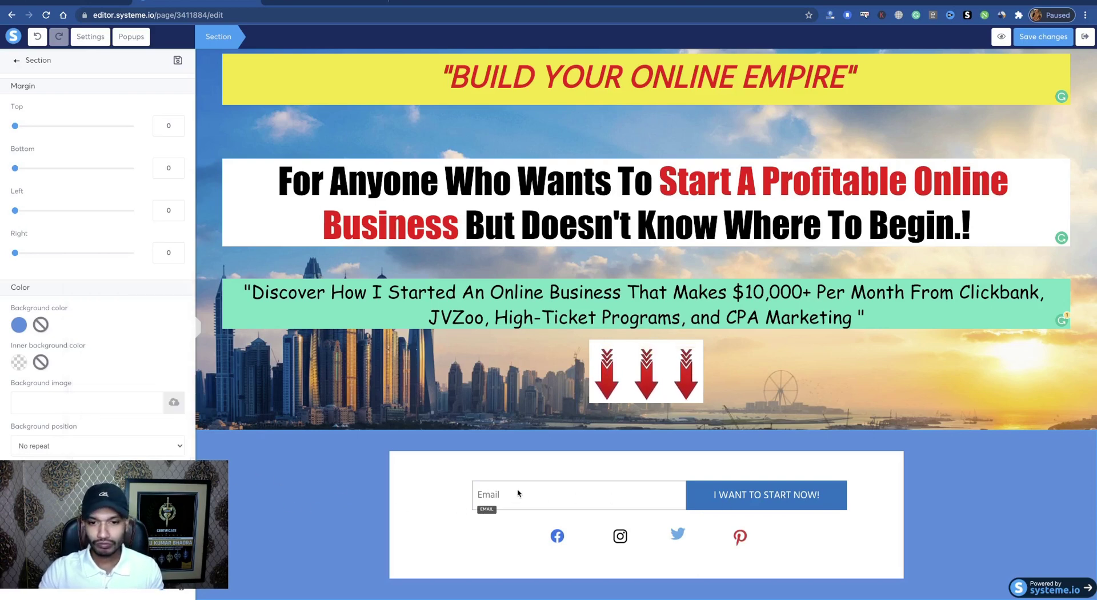
{"action": "scroll", "coordinate": [145, 455], "scroll_direction": "down", "scroll_amount": 3}
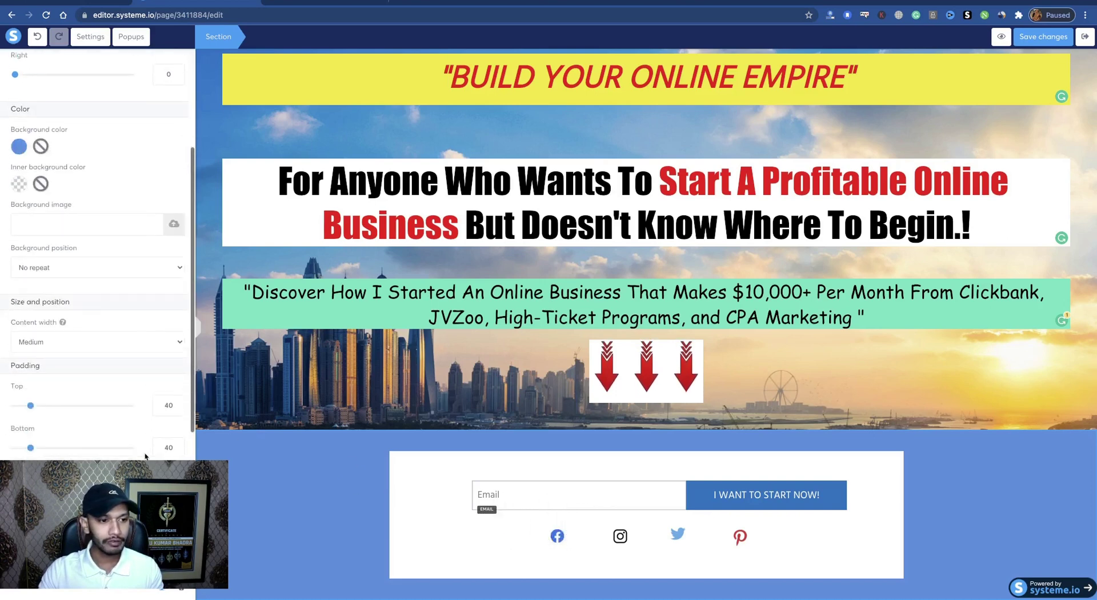
{"action": "scroll", "coordinate": [144, 455], "scroll_direction": "down", "scroll_amount": 2}
{"action": "key", "text": "Escape"}
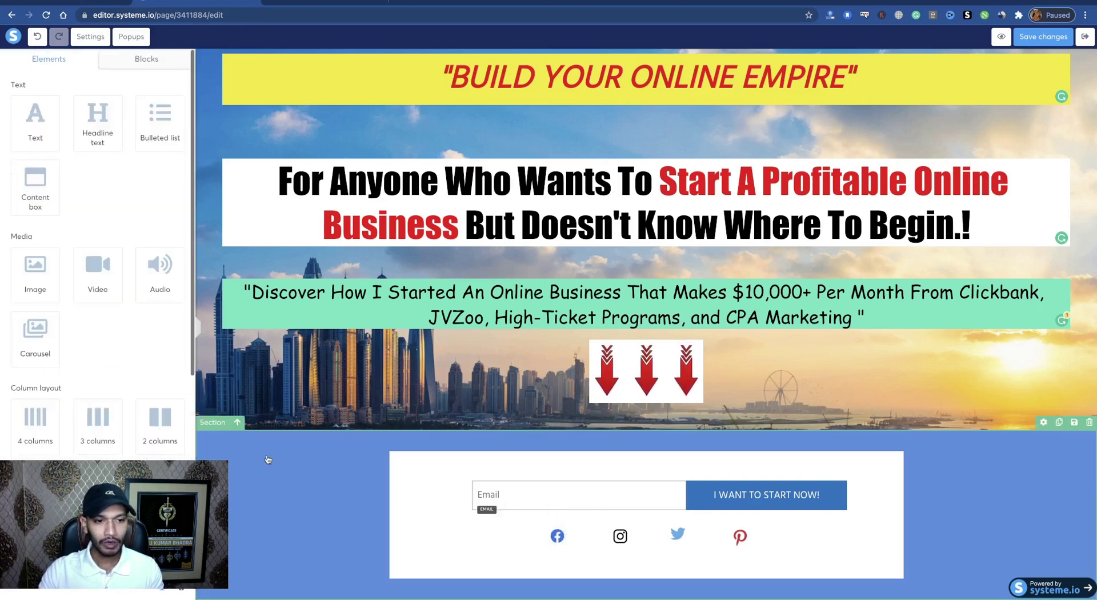
{"action": "left_click", "coordinate": [268, 454]}
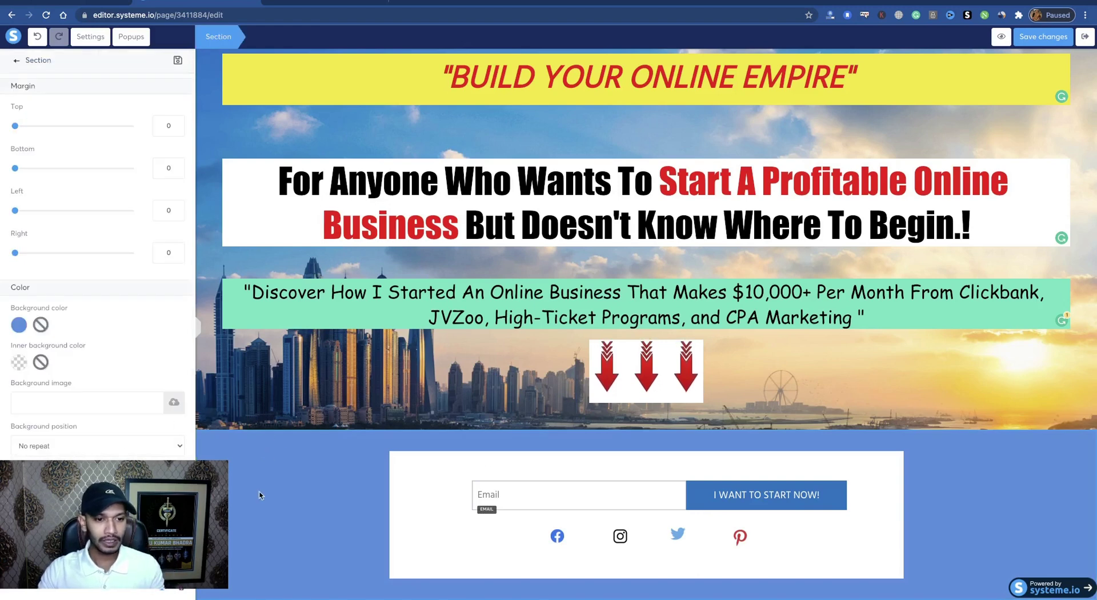
{"action": "key", "text": "Escape"}
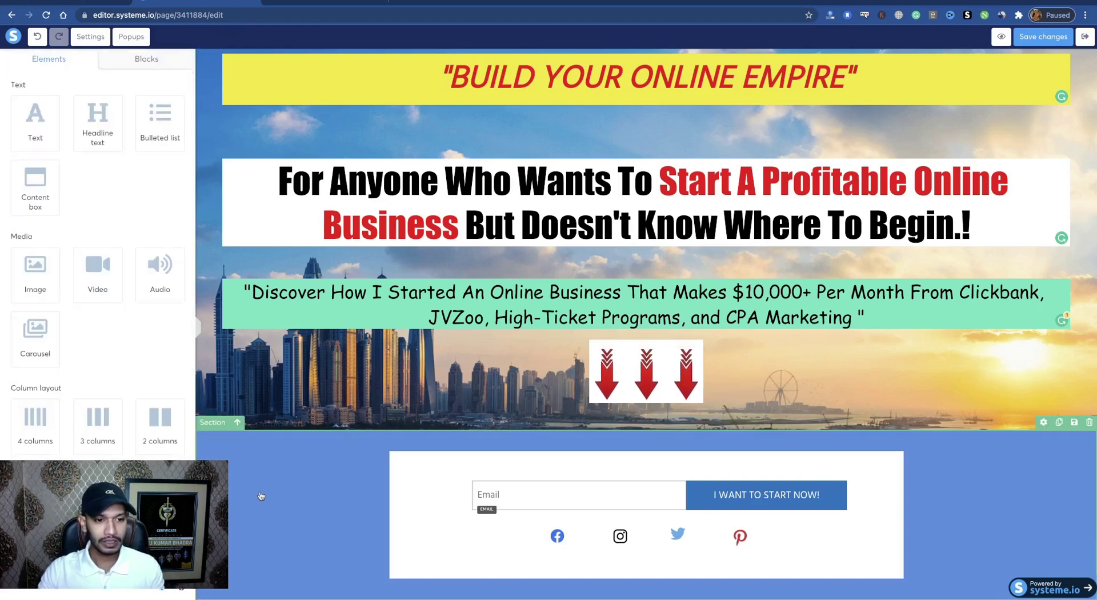
Set the opt-in section's top and bottom padding to 0 and its left/right padding to 26
{"action": "left_click", "coordinate": [366, 450]}
{"action": "scroll", "coordinate": [55, 268], "scroll_direction": "down", "scroll_amount": 5}
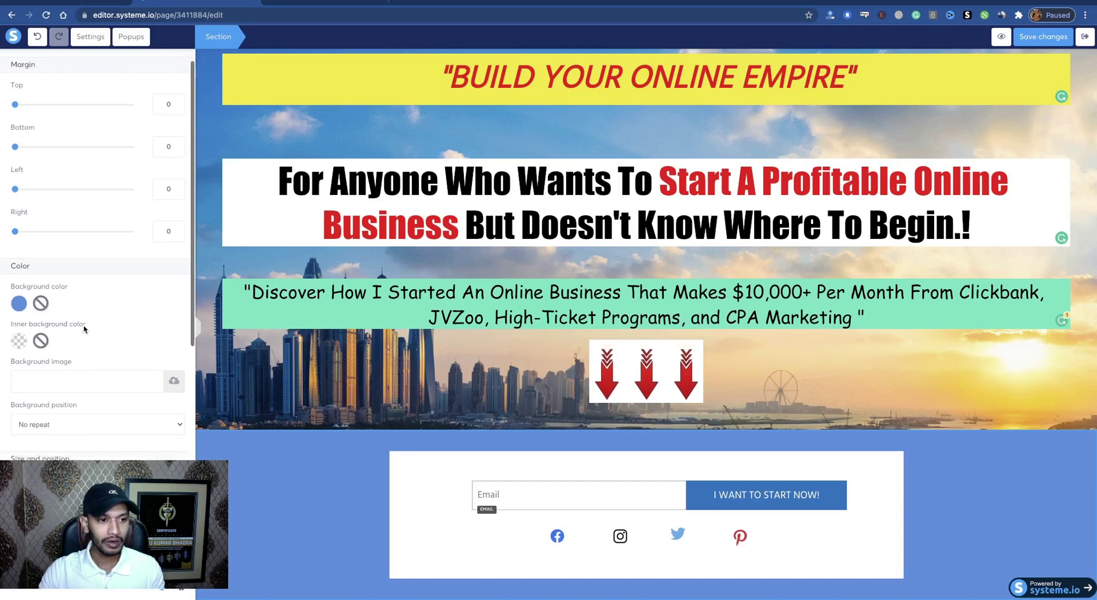
{"action": "left_click_drag", "start_coordinate": [30, 365], "coordinate": [12, 367]}
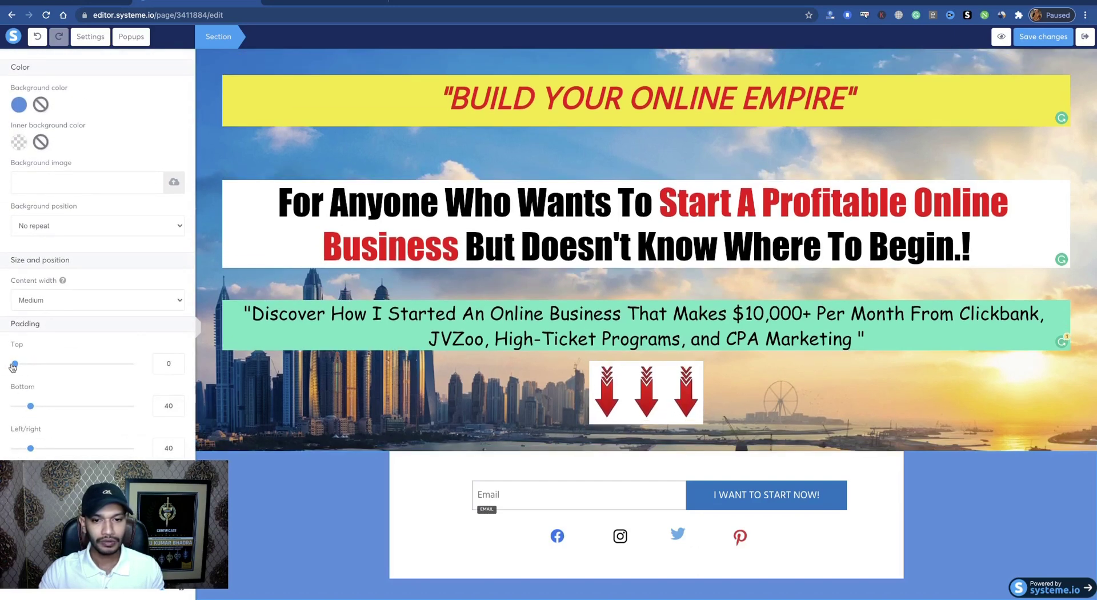
{"action": "left_click_drag", "start_coordinate": [31, 408], "coordinate": [12, 408]}
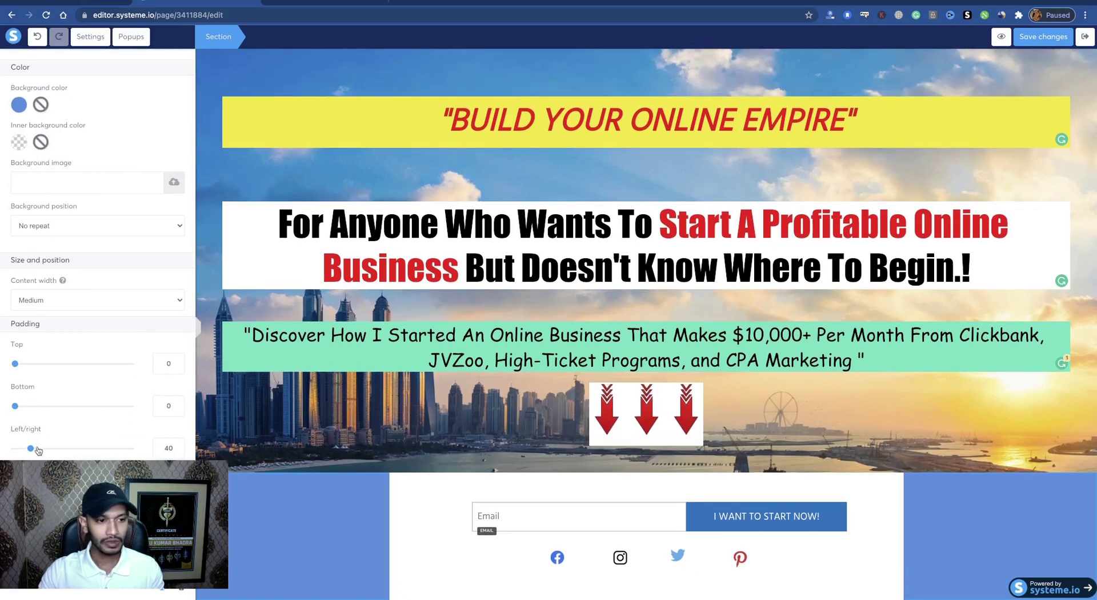
{"action": "left_click_drag", "start_coordinate": [19, 449], "coordinate": [25, 451]}
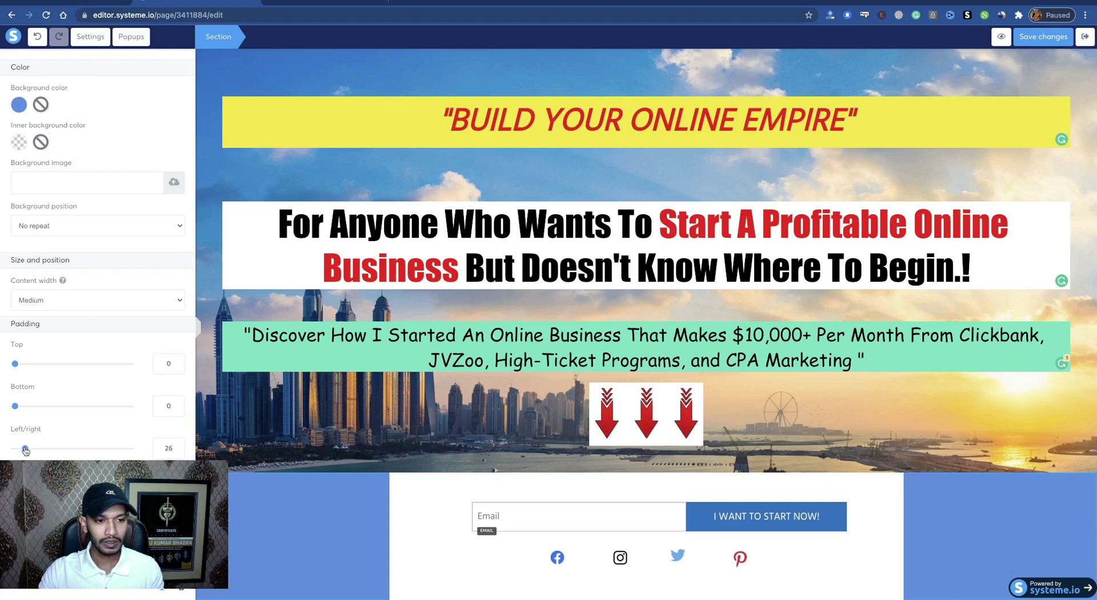
{"action": "left_click", "coordinate": [244, 524]}
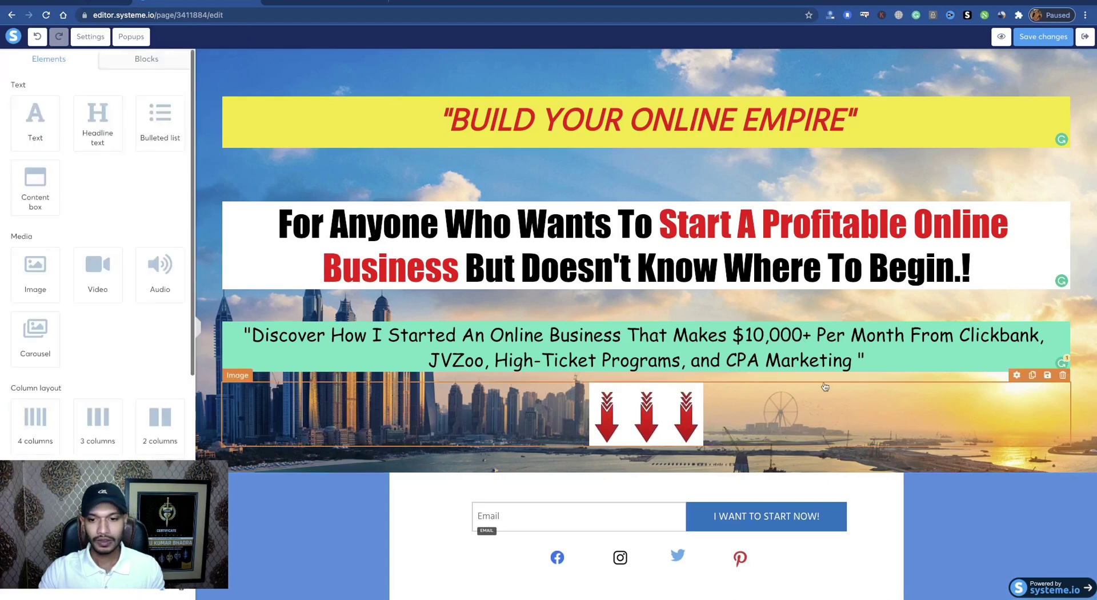
Check what follows the opt-in form on the reference page and return to the page editor
{"action": "left_click", "coordinate": [630, 423]}
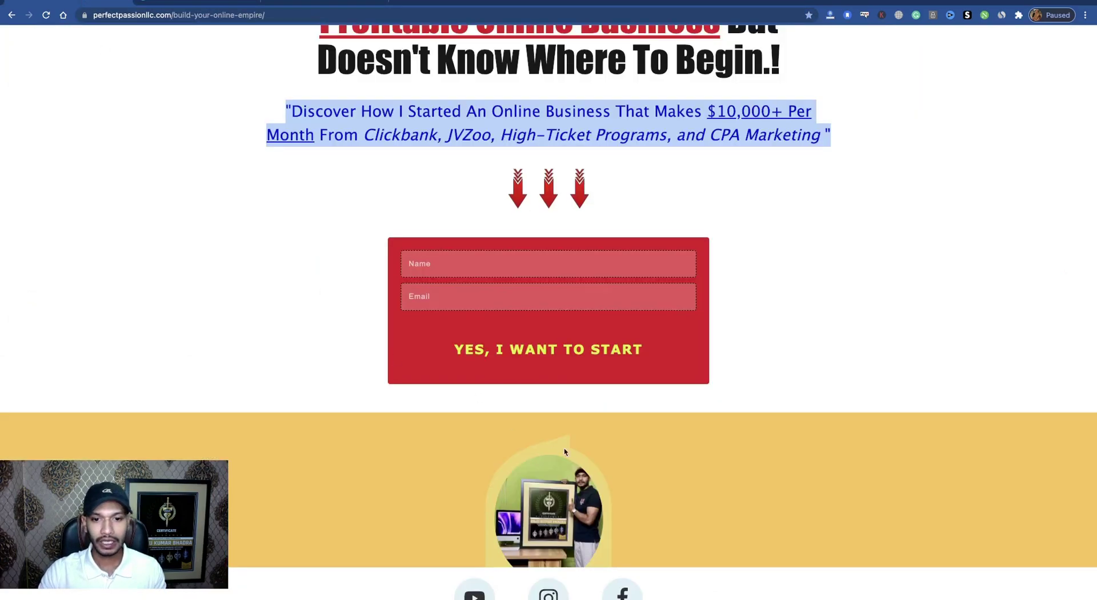
{"action": "scroll", "coordinate": [537, 377], "scroll_direction": "down", "scroll_amount": 2}
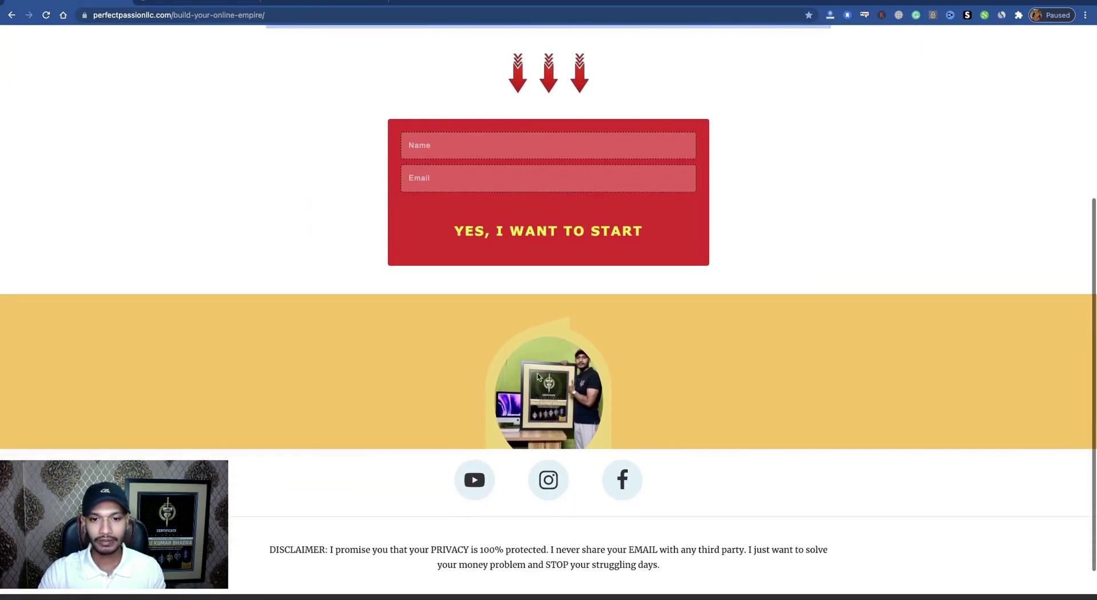
{"action": "left_click", "coordinate": [182, 3]}
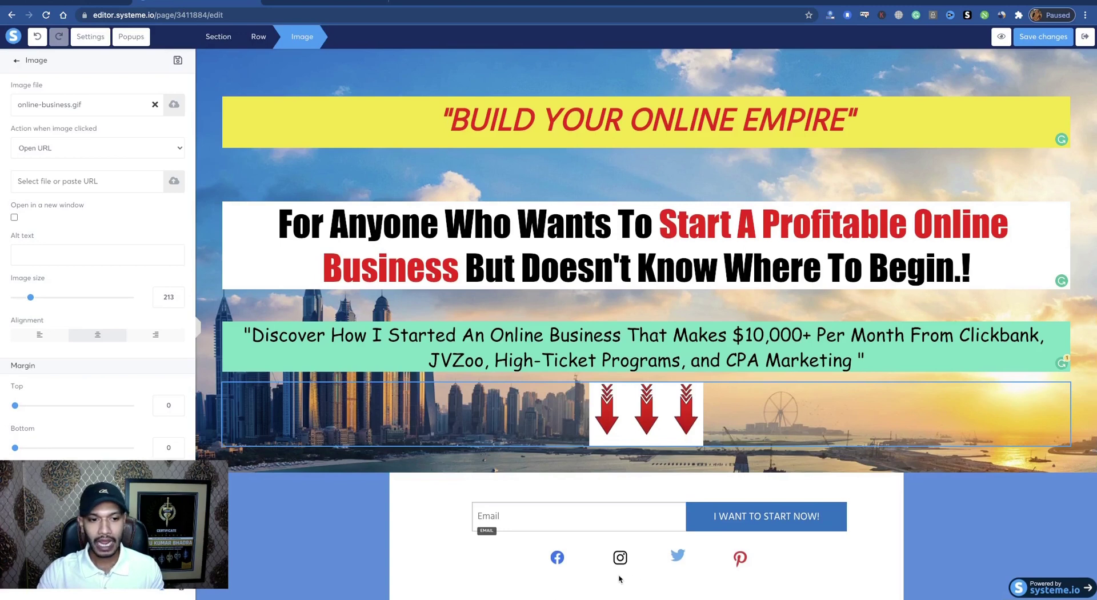
{"action": "key", "text": "Escape"}
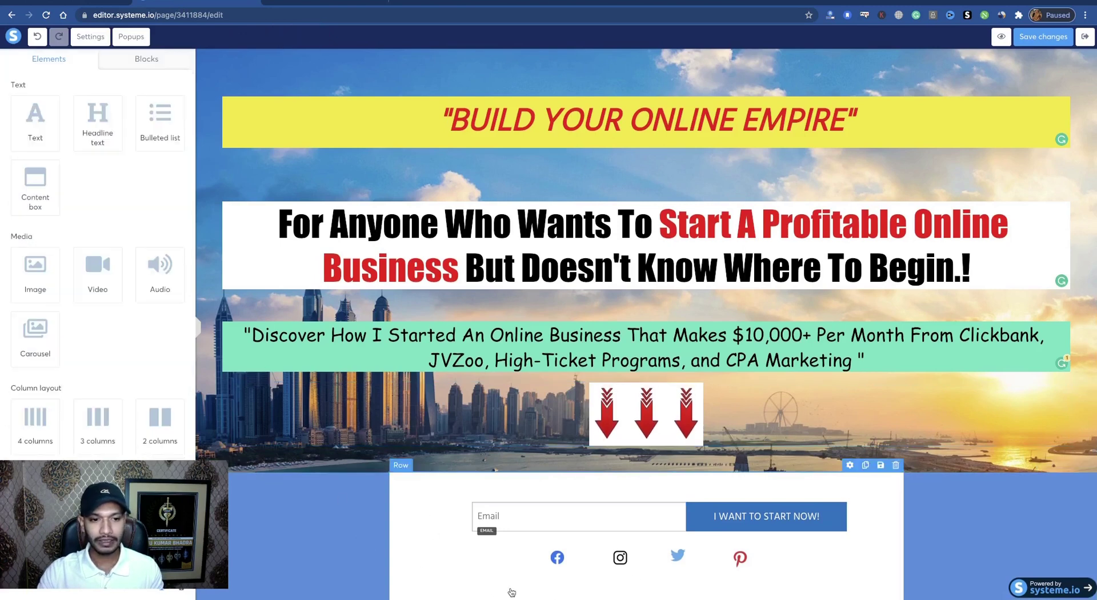
Add an image element below the opt-in form and upload and insert the 161065398...405_n.jpeg photo from a desktop folder
{"action": "left_click", "coordinate": [44, 277]}
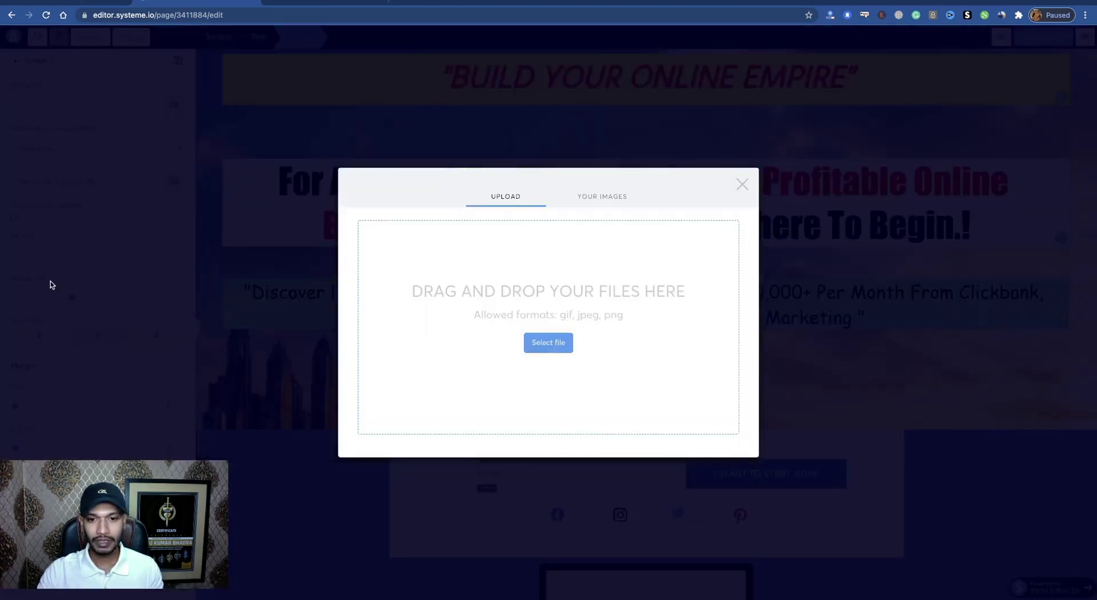
{"action": "left_click", "coordinate": [549, 343]}
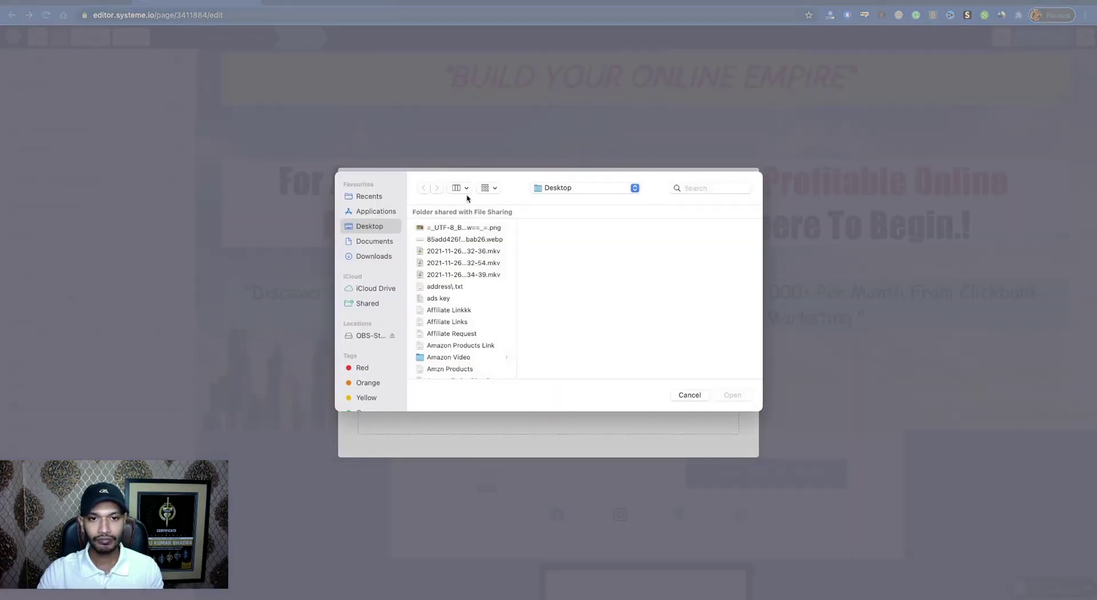
{"action": "scroll", "coordinate": [462, 337], "scroll_direction": "down", "scroll_amount": 5}
{"action": "scroll", "coordinate": [463, 339], "scroll_direction": "down", "scroll_amount": 8}
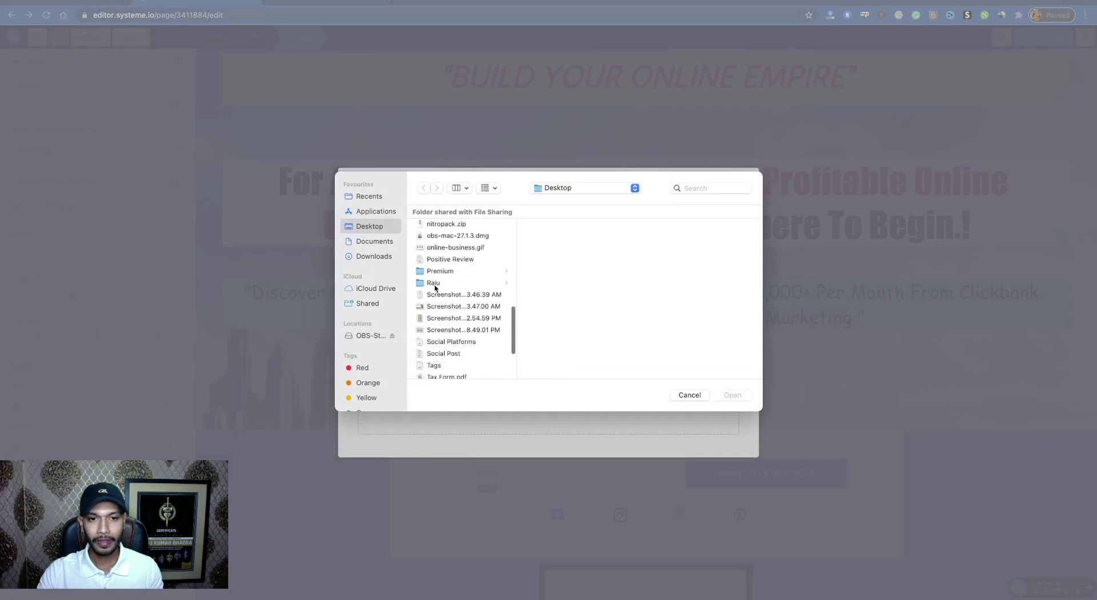
{"action": "left_click", "coordinate": [434, 284]}
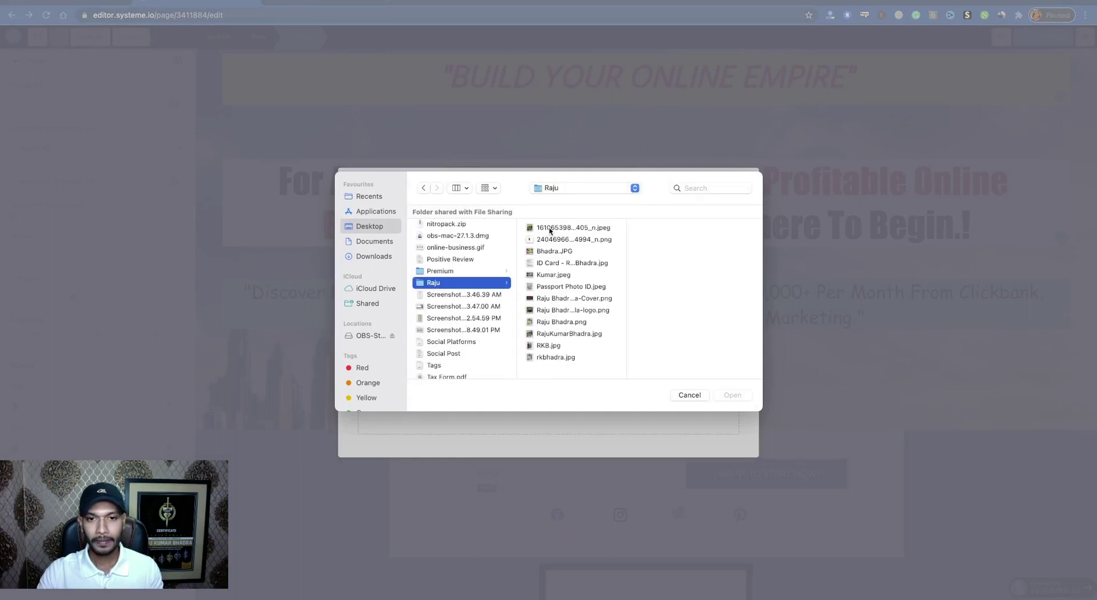
{"action": "left_click", "coordinate": [550, 229]}
{"action": "left_click", "coordinate": [721, 399]}
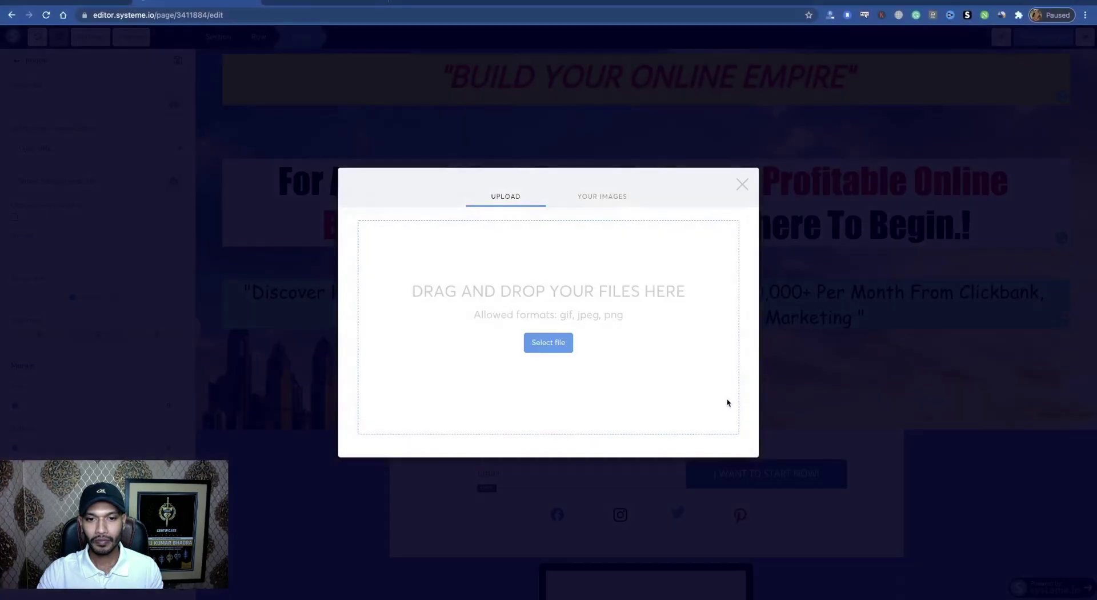
{"action": "left_click", "coordinate": [548, 343]}
{"action": "left_click", "coordinate": [689, 394]}
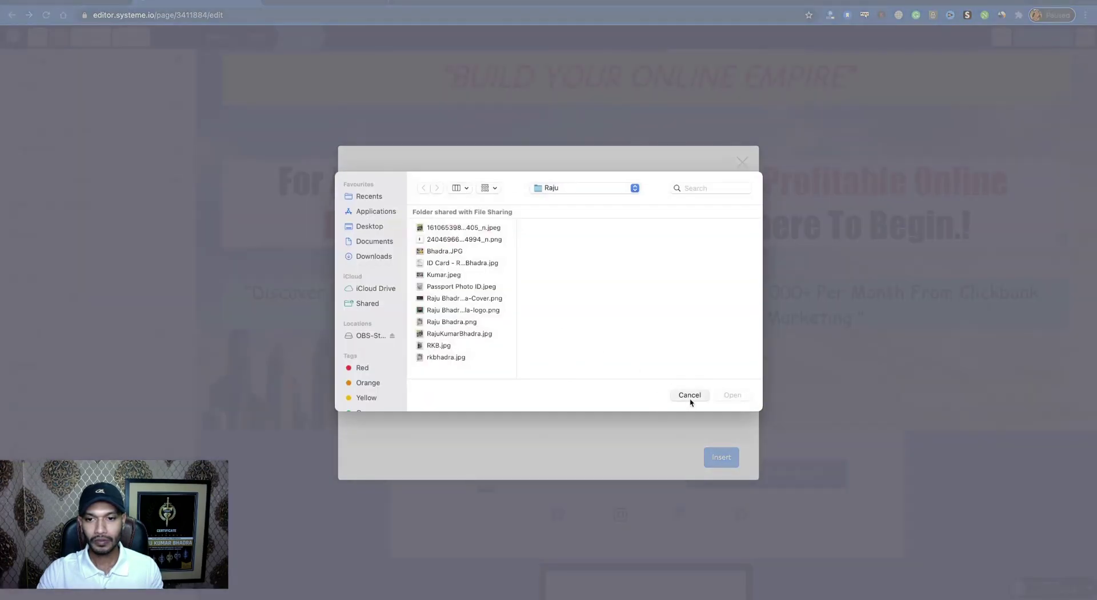
{"action": "left_click", "coordinate": [722, 457]}
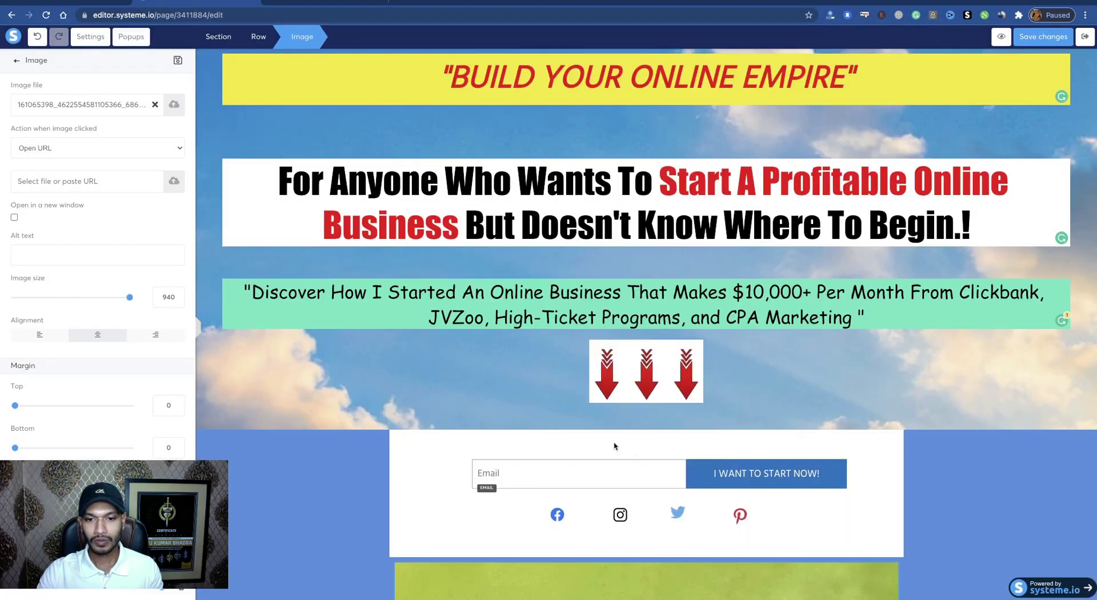
Reduce the image size of the certificate photo below the opt-in form to 168
{"action": "left_click", "coordinate": [657, 595]}
{"action": "scroll", "coordinate": [646, 581], "scroll_direction": "down", "scroll_amount": 7}
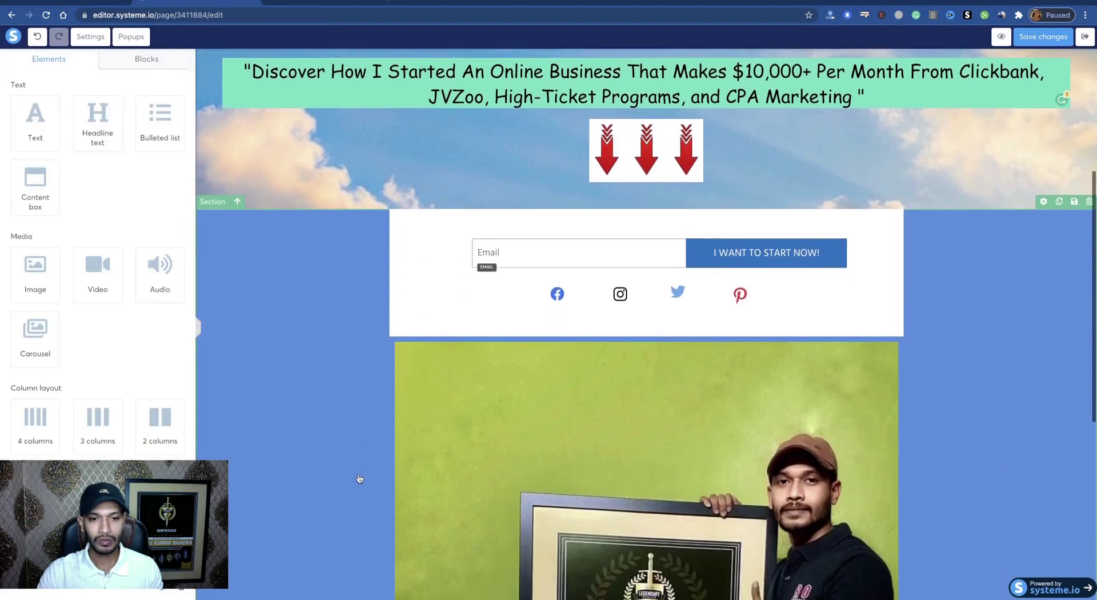
{"action": "left_click", "coordinate": [640, 420]}
{"action": "scroll", "coordinate": [640, 419], "scroll_direction": "down", "scroll_amount": 3}
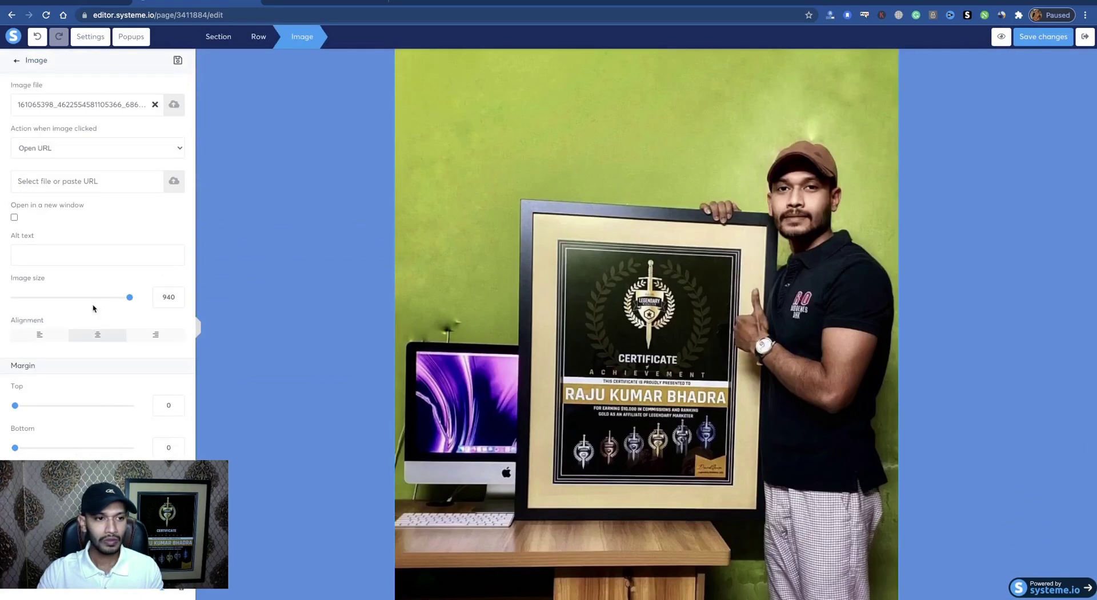
{"action": "left_click", "coordinate": [126, 298]}
{"action": "left_click_drag", "start_coordinate": [101, 302], "coordinate": [37, 308]}
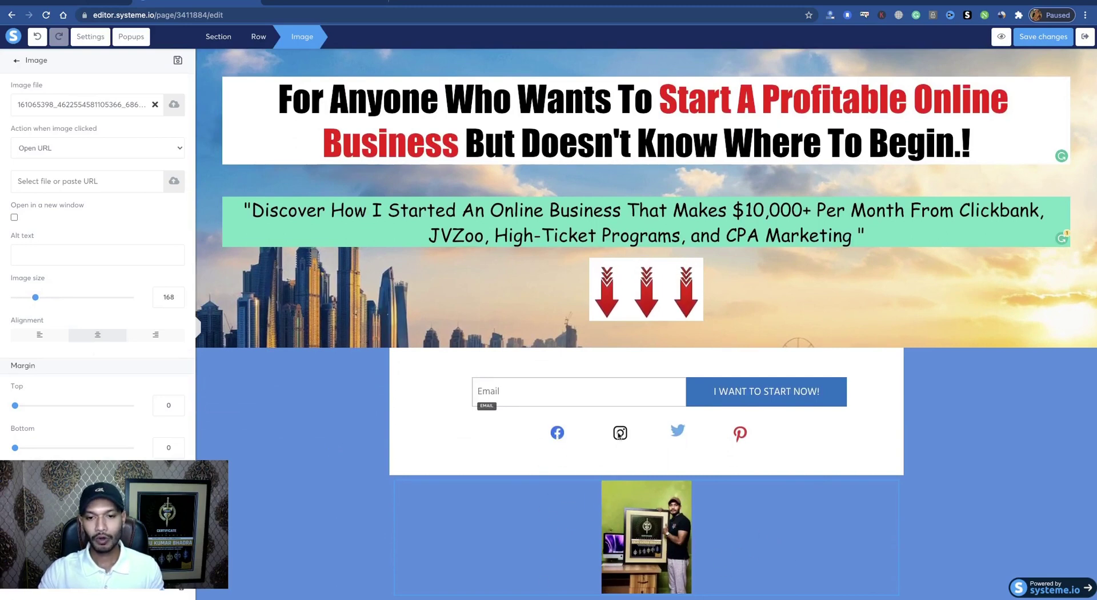
Open the own Facebook profile in a separate browser tab, copy its web address and return to the page editor
{"action": "key", "text": "ctrl+Tab"}
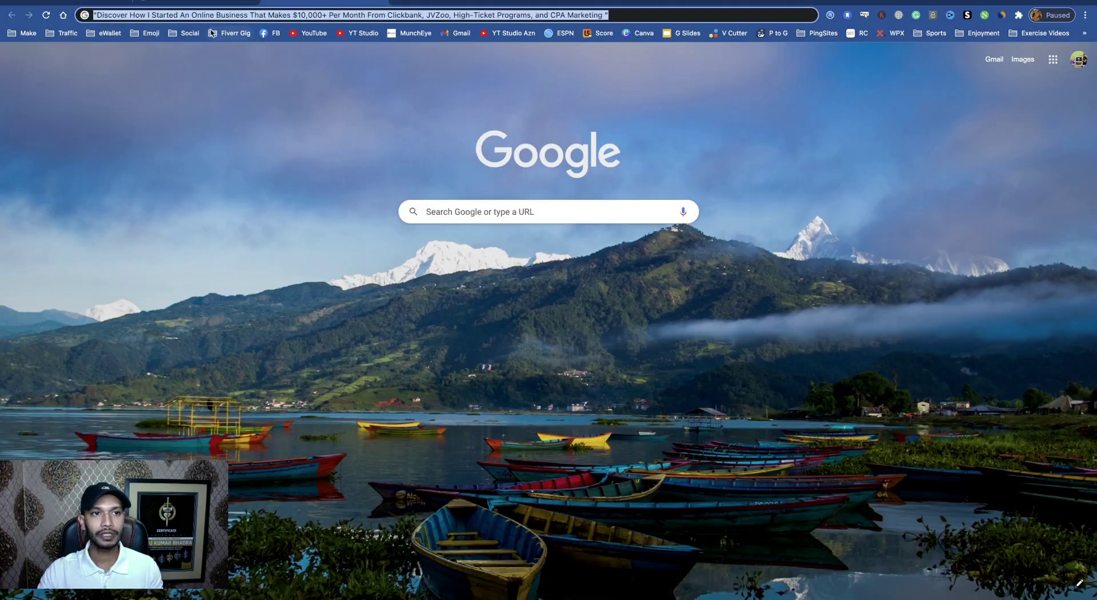
{"action": "left_click", "coordinate": [274, 34]}
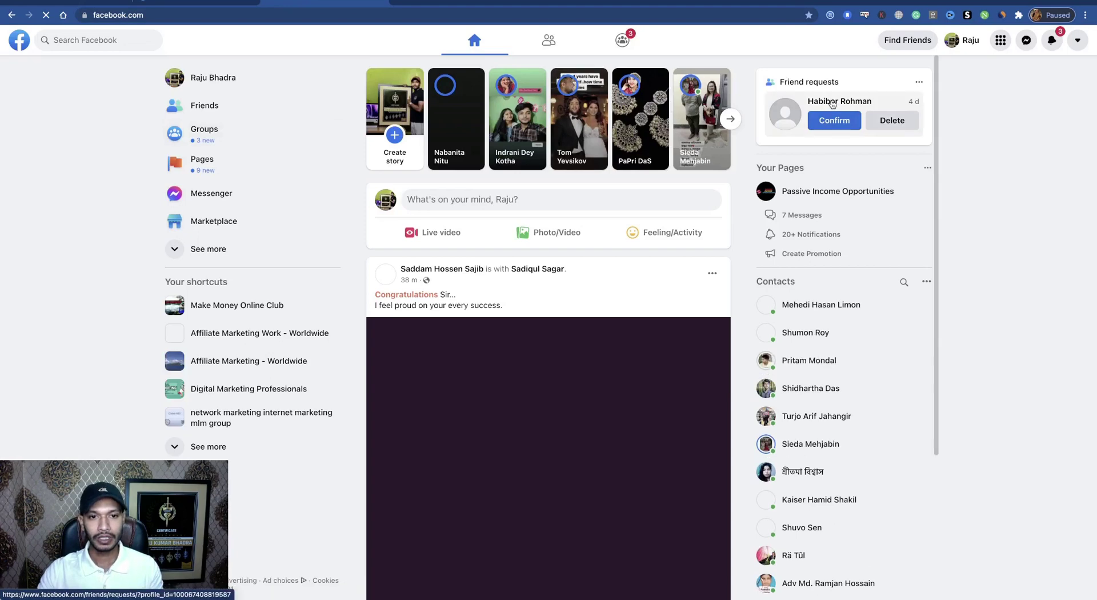
{"action": "left_click", "coordinate": [964, 40]}
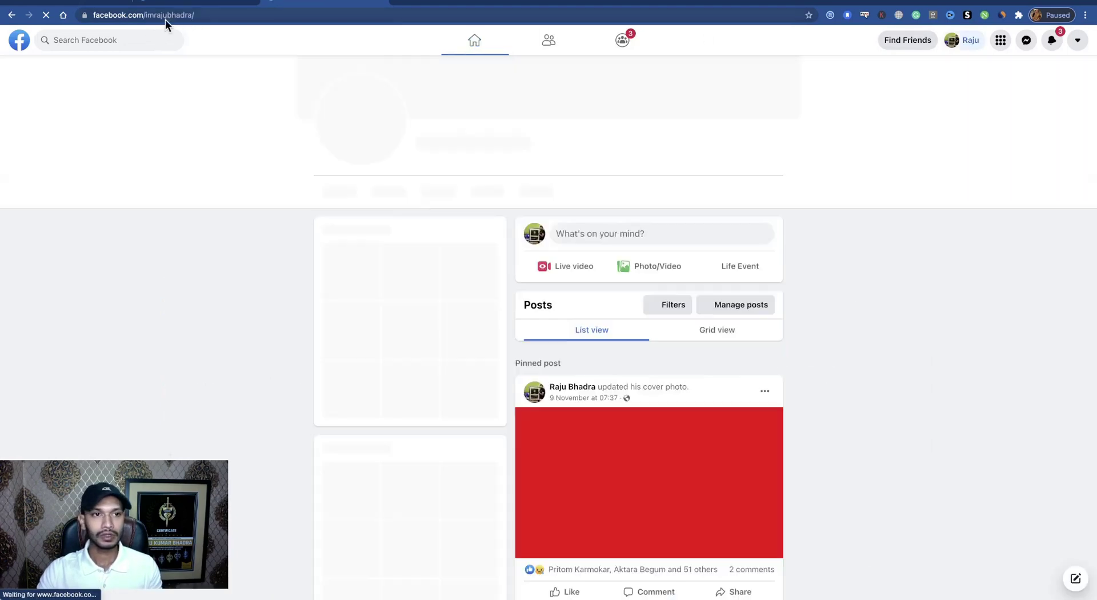
{"action": "left_click", "coordinate": [167, 15]}
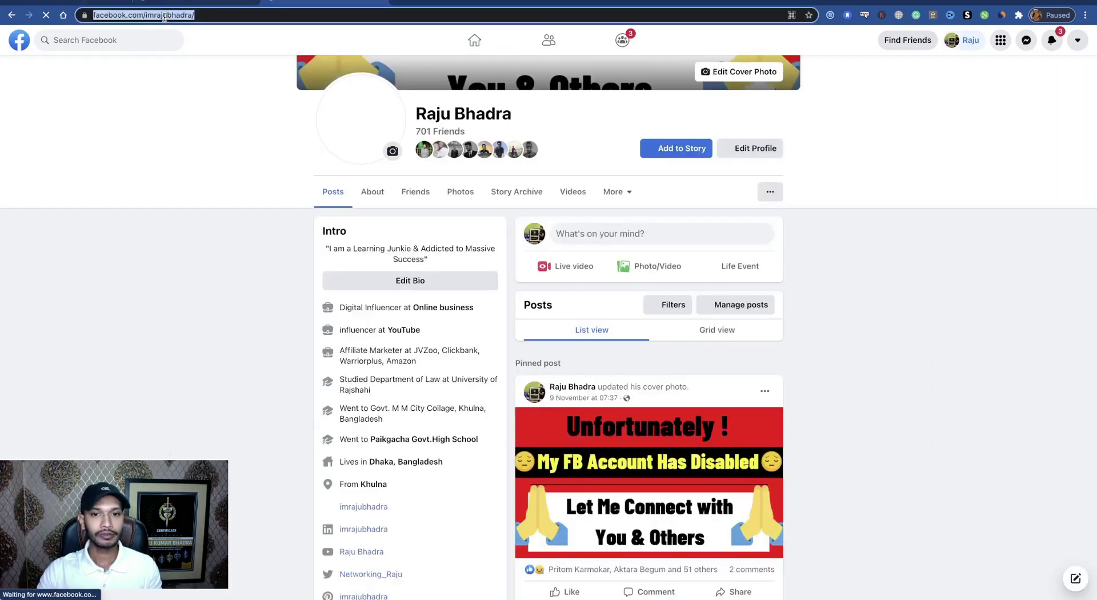
{"action": "left_click", "coordinate": [168, 16]}
{"action": "left_click", "coordinate": [168, 16]}
{"action": "right_click", "coordinate": [168, 16]}
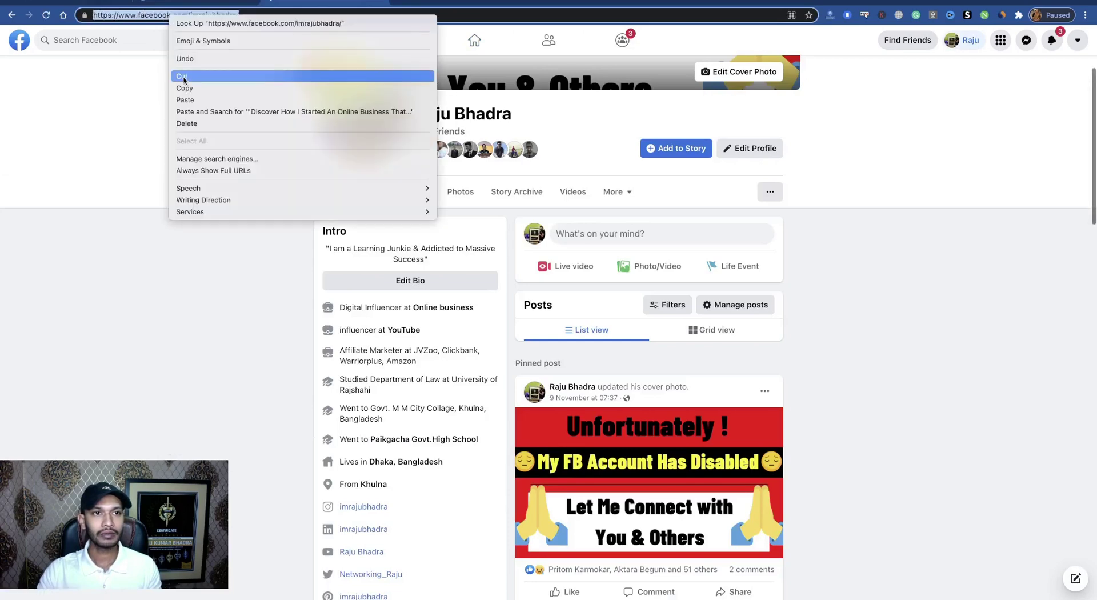
{"action": "left_click", "coordinate": [185, 89]}
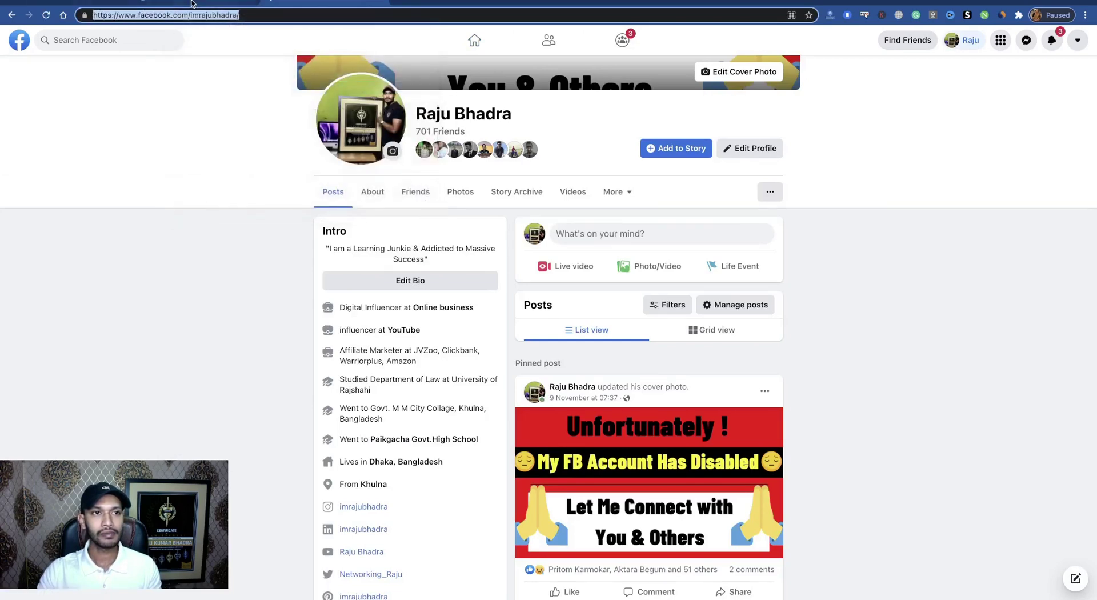
{"action": "left_click", "coordinate": [155, 3]}
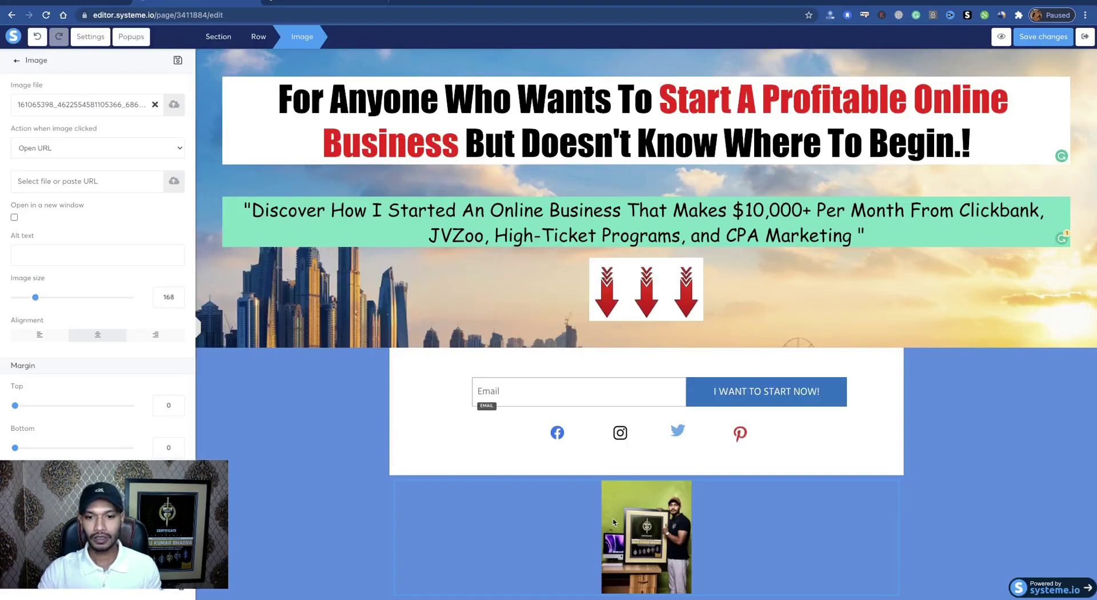
Link the Facebook icon below the email form to the copied profile address, using the Open URL action
{"action": "left_click", "coordinate": [558, 435]}
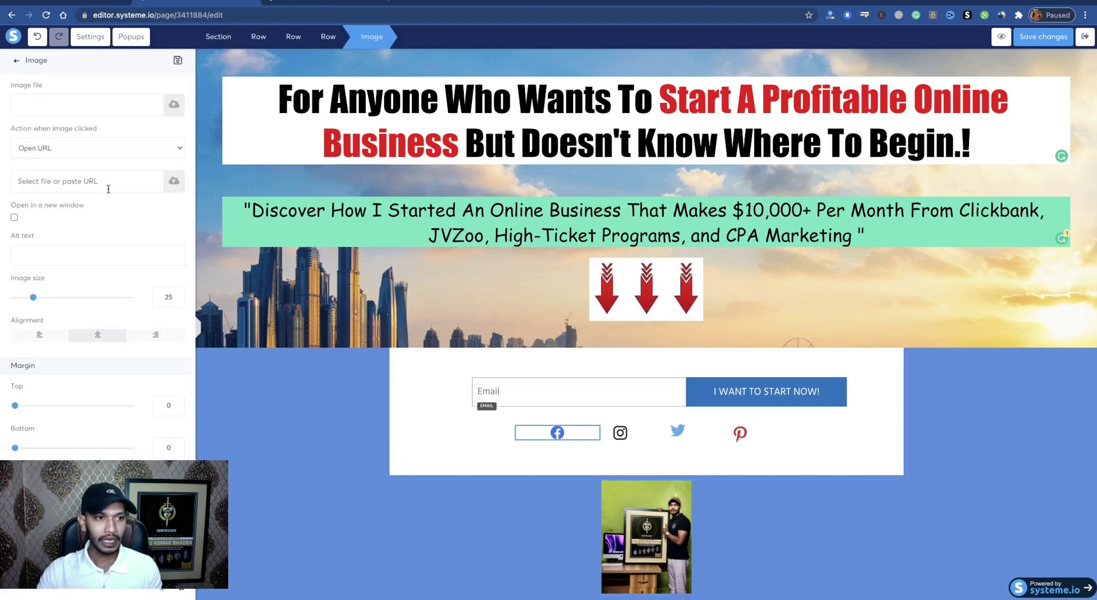
{"action": "right_click", "coordinate": [63, 181]}
{"action": "left_click", "coordinate": [78, 260]}
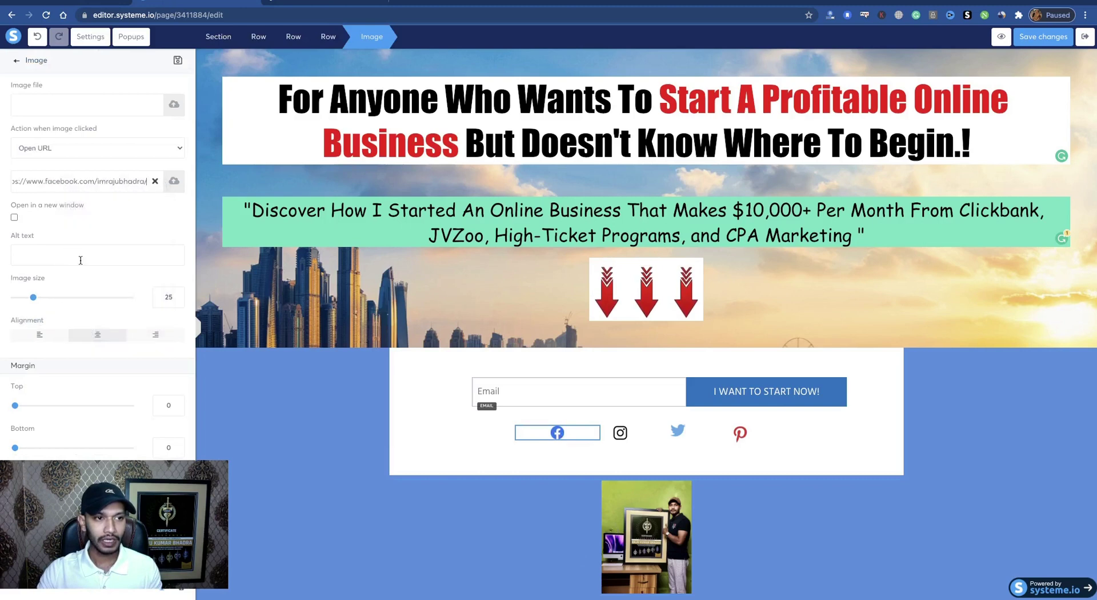
{"action": "left_click", "coordinate": [115, 228]}
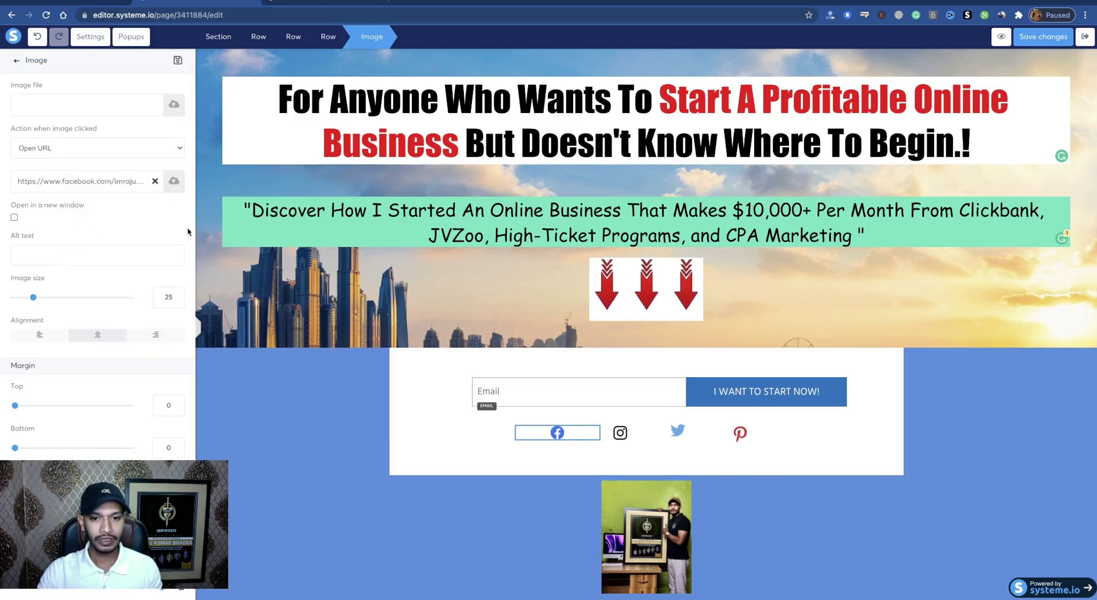
{"action": "left_click", "coordinate": [274, 421]}
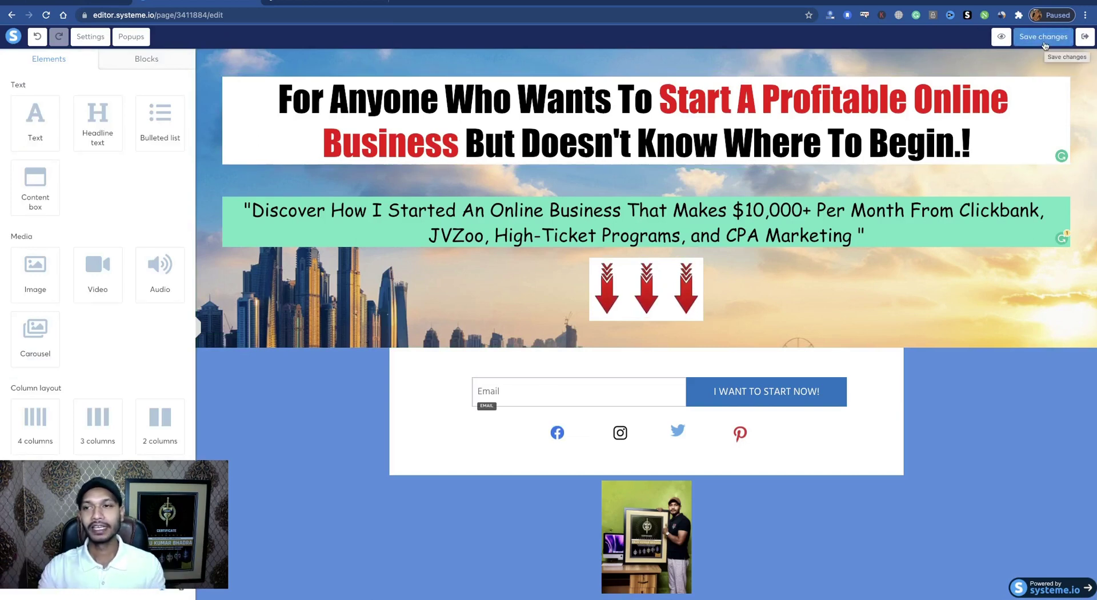
Preview the squeeze page, compare its headlines, arrows, form and photo with the reference page, and return to the editor
{"action": "left_click", "coordinate": [1086, 38]}
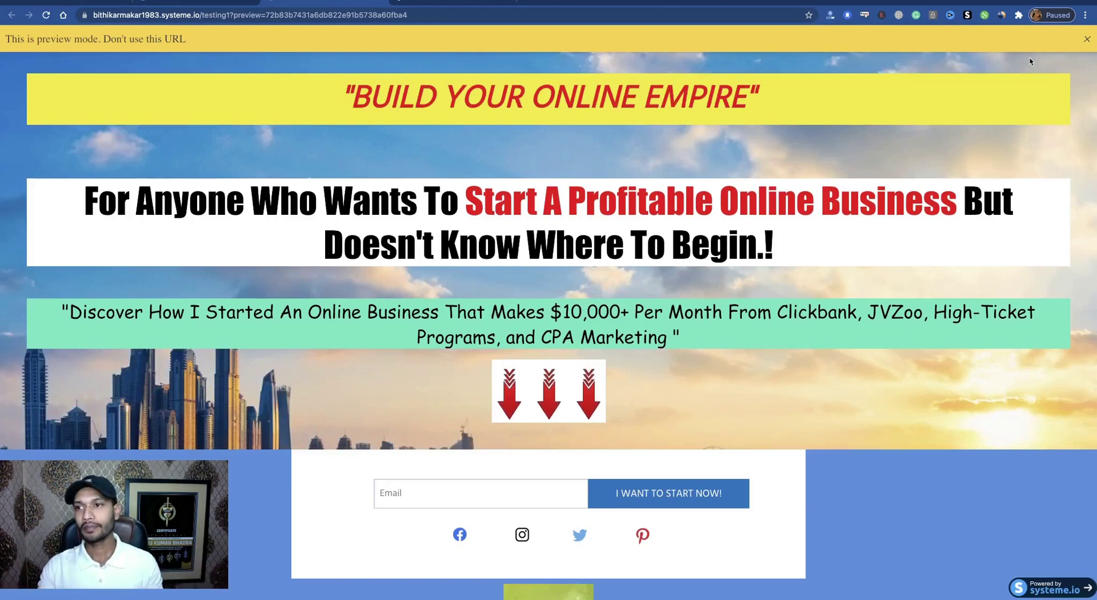
{"action": "left_click", "coordinate": [1086, 39]}
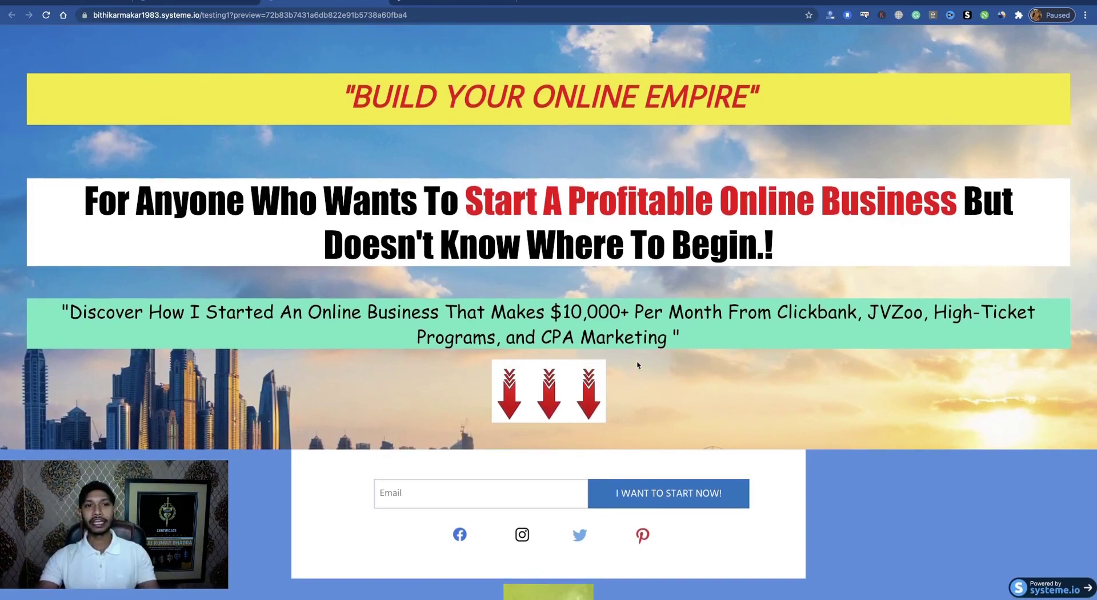
{"action": "scroll", "coordinate": [638, 365], "scroll_direction": "down", "scroll_amount": 2}
{"action": "scroll", "coordinate": [638, 371], "scroll_direction": "up", "scroll_amount": 2}
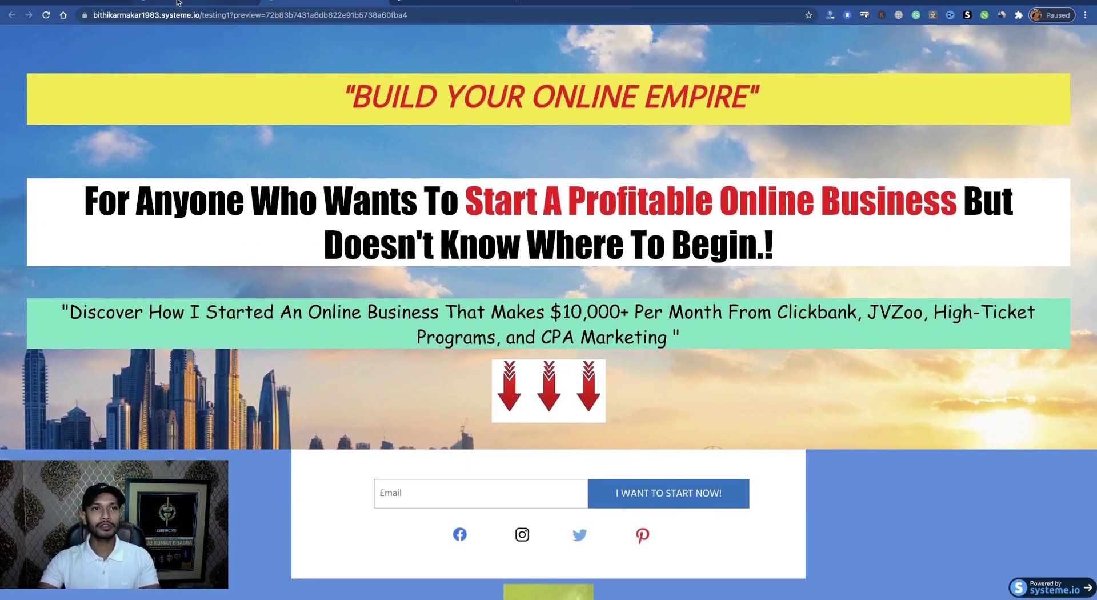
{"action": "left_click", "coordinate": [177, 2]}
{"action": "scroll", "coordinate": [297, 263], "scroll_direction": "up", "scroll_amount": 5}
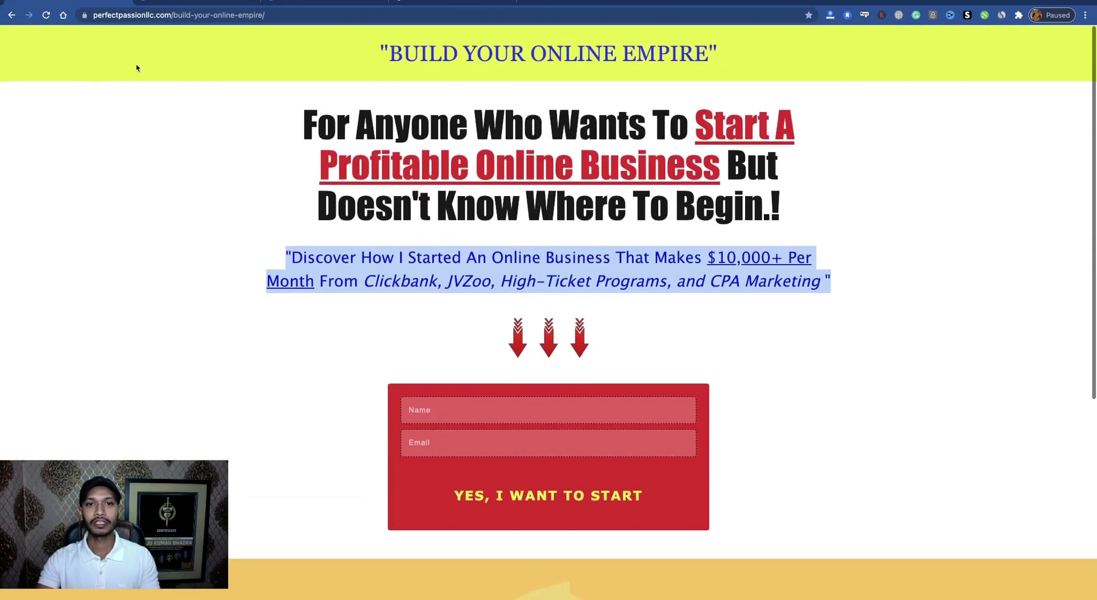
{"action": "left_click", "coordinate": [422, 6]}
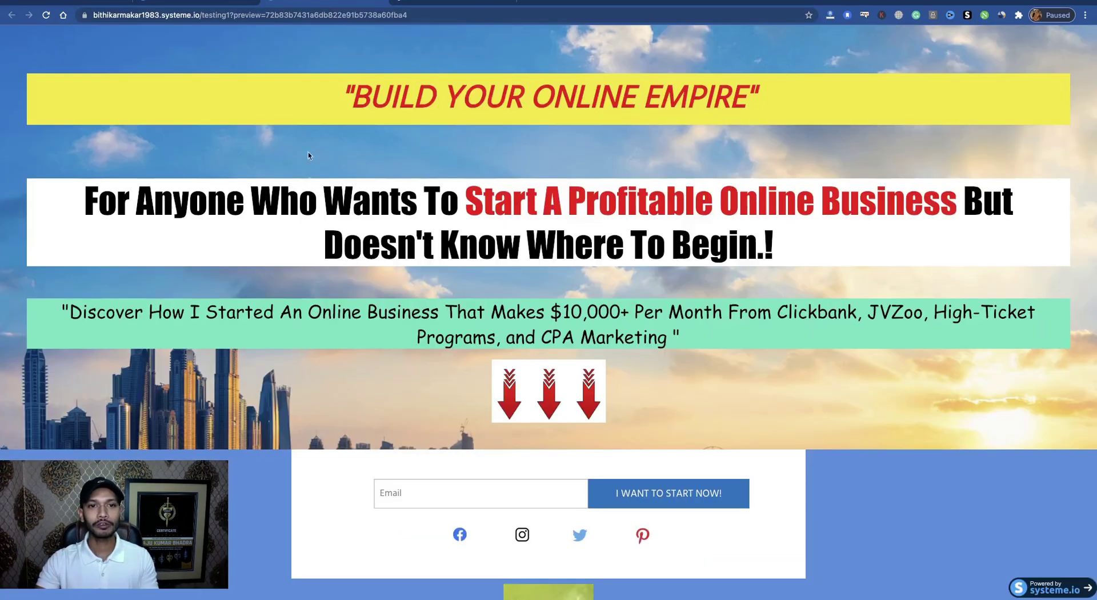
{"action": "scroll", "coordinate": [615, 334], "scroll_direction": "down", "scroll_amount": 2}
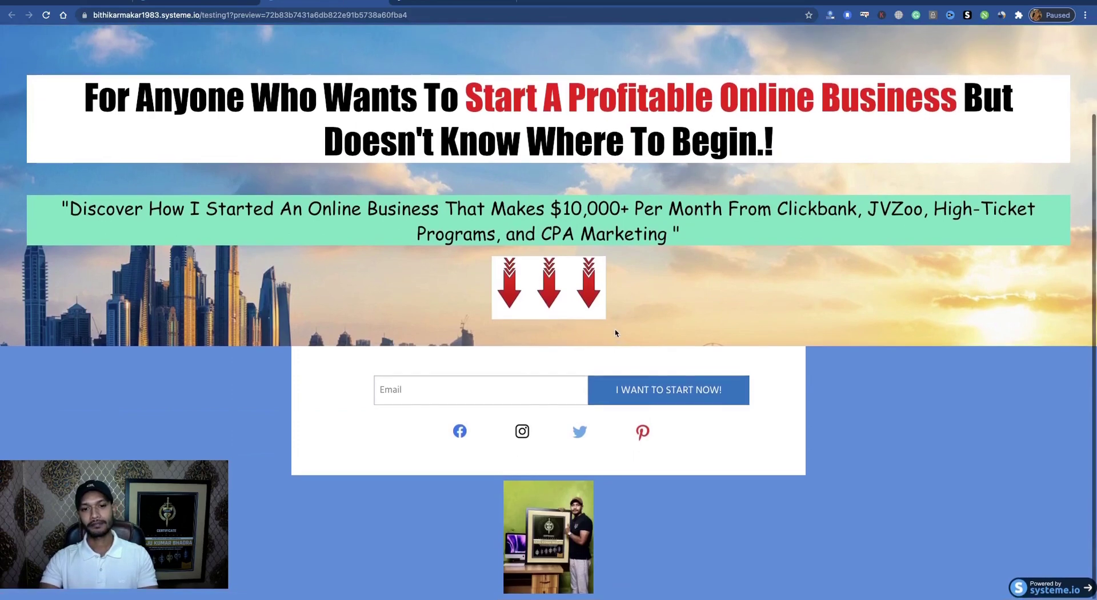
{"action": "scroll", "coordinate": [616, 333], "scroll_direction": "up", "scroll_amount": 2}
{"action": "scroll", "coordinate": [612, 327], "scroll_direction": "down", "scroll_amount": 2}
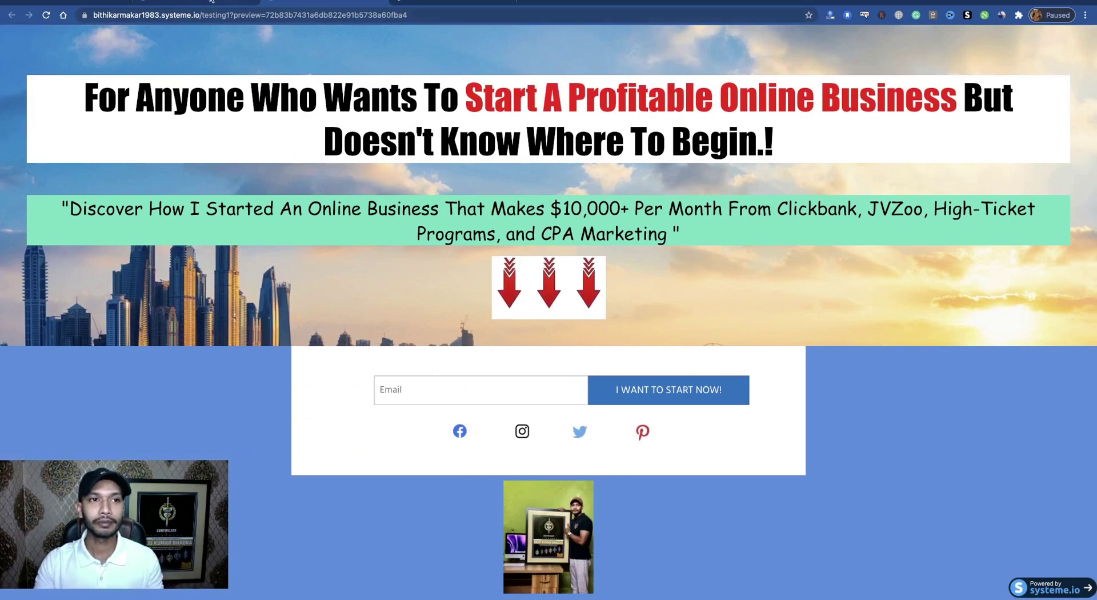
{"action": "left_click", "coordinate": [211, 2]}
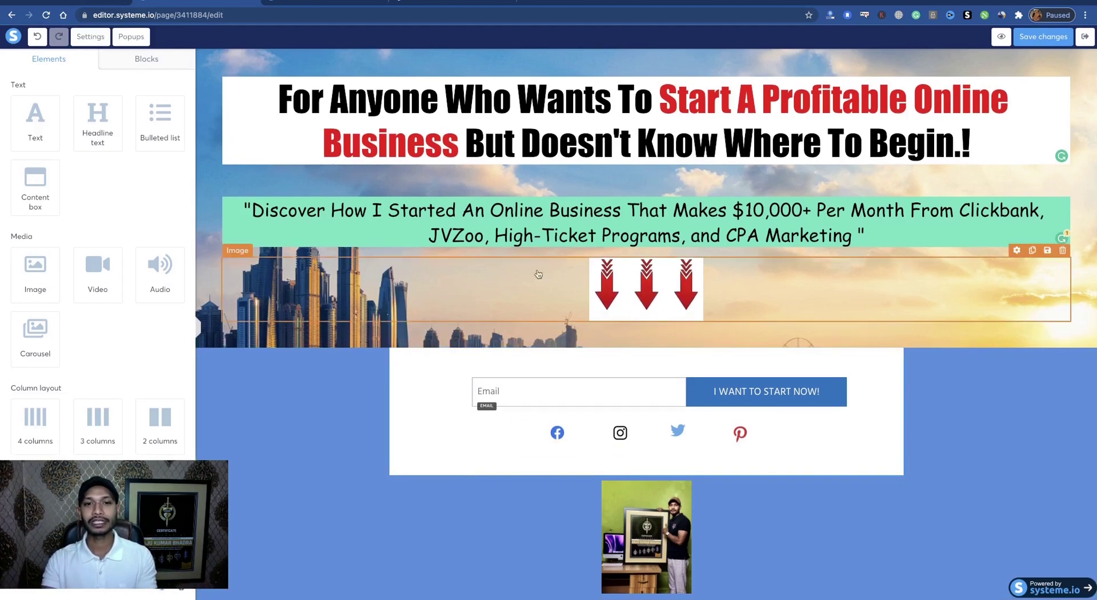
{"action": "left_click", "coordinate": [329, 443]}
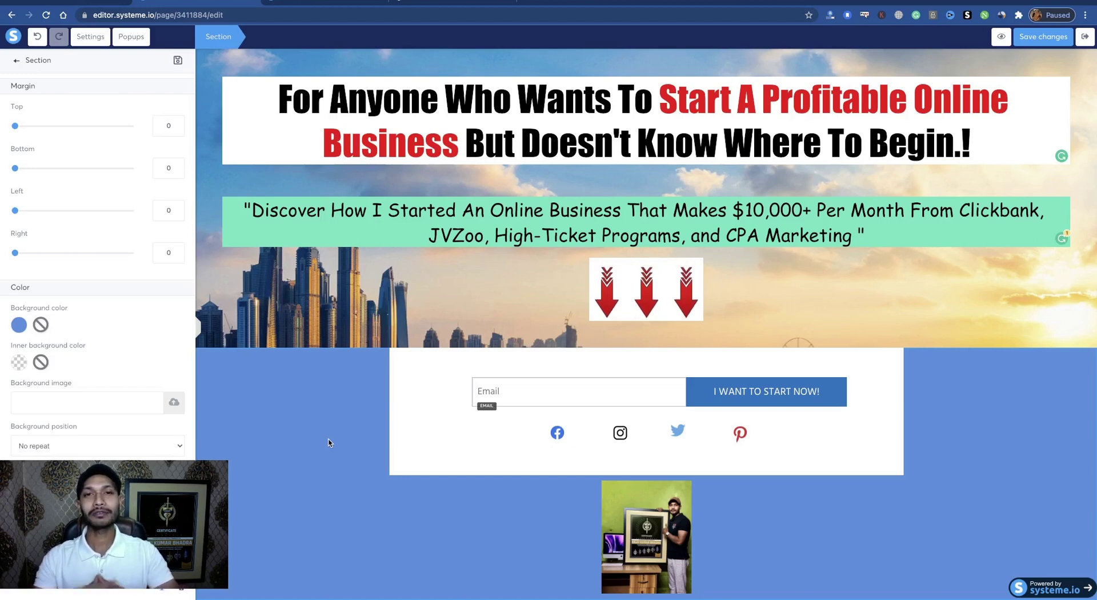
{"action": "left_click", "coordinate": [16, 60]}
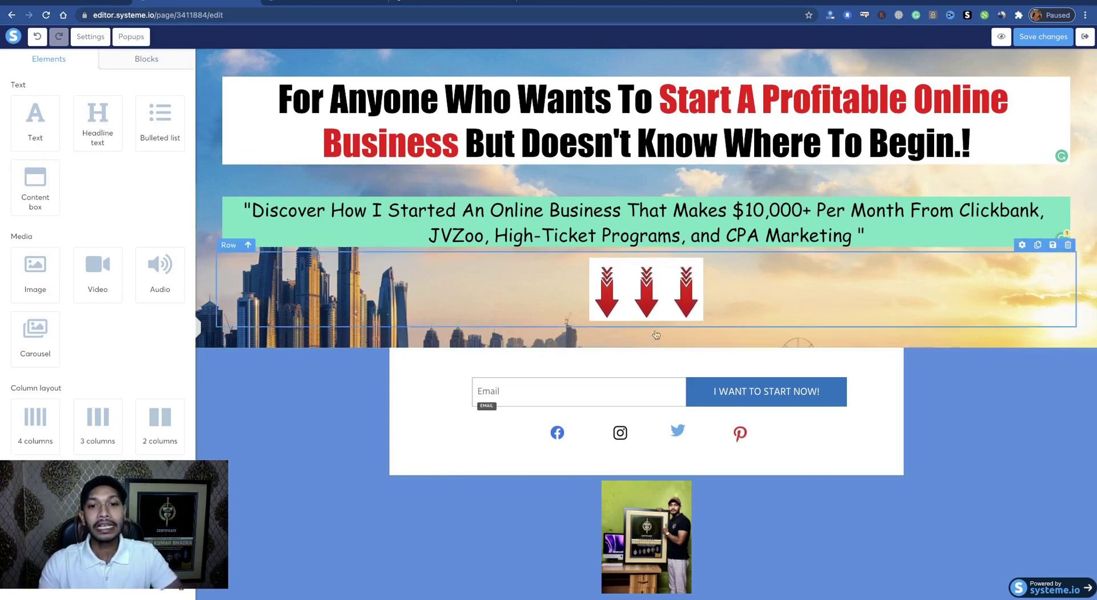
{"action": "scroll", "coordinate": [780, 470], "scroll_direction": "up", "scroll_amount": 1}
{"action": "scroll", "coordinate": [780, 470], "scroll_direction": "up", "scroll_amount": 1}
{"action": "scroll", "coordinate": [749, 457], "scroll_direction": "down", "scroll_amount": 2}
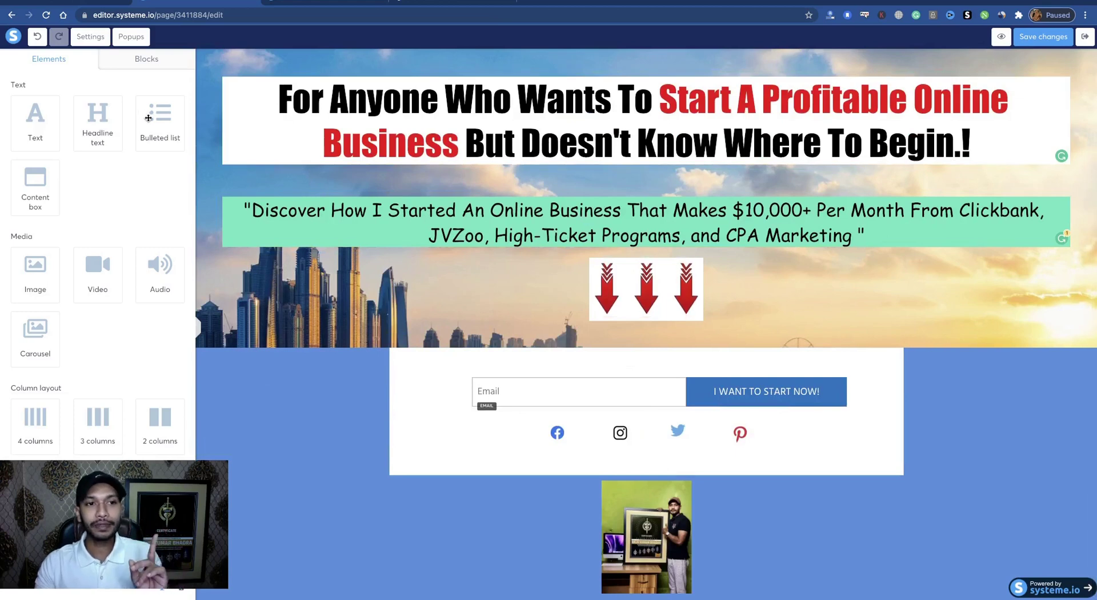
Try out a bulleted list below the certificate photo and select each of its three placeholder lines in turn
{"action": "scroll", "coordinate": [533, 494], "scroll_direction": "down", "scroll_amount": 1}
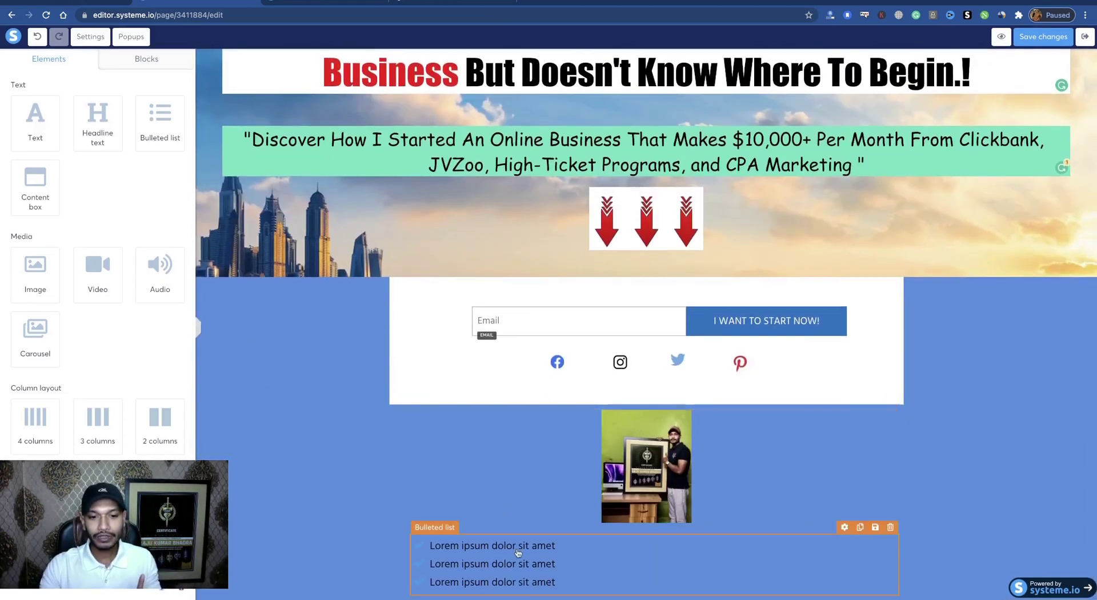
{"action": "left_click", "coordinate": [498, 551]}
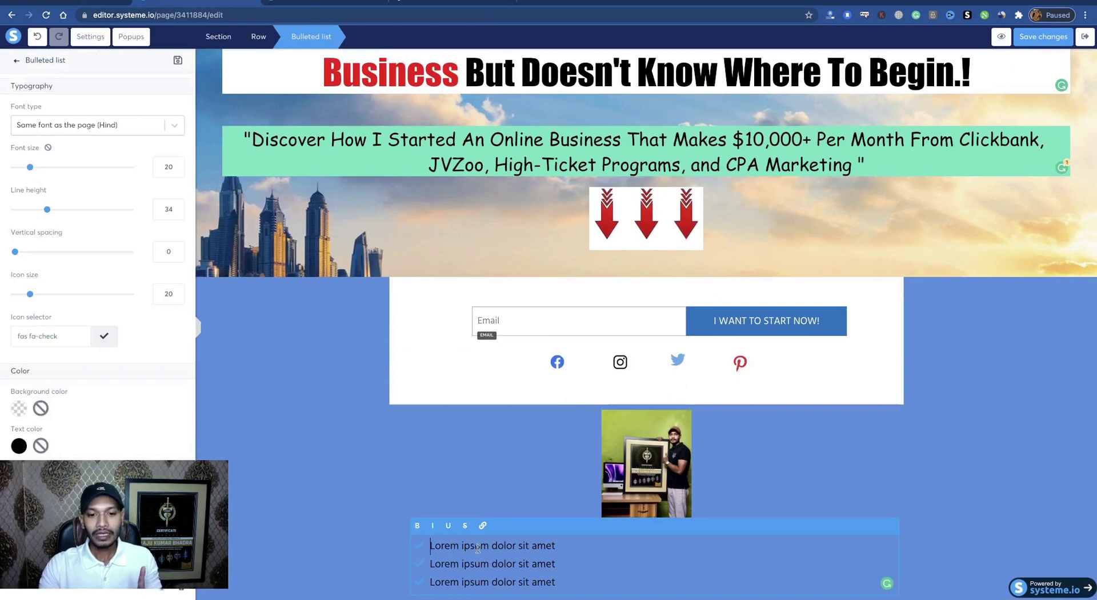
{"action": "left_click_drag", "start_coordinate": [555, 546], "coordinate": [429, 548]}
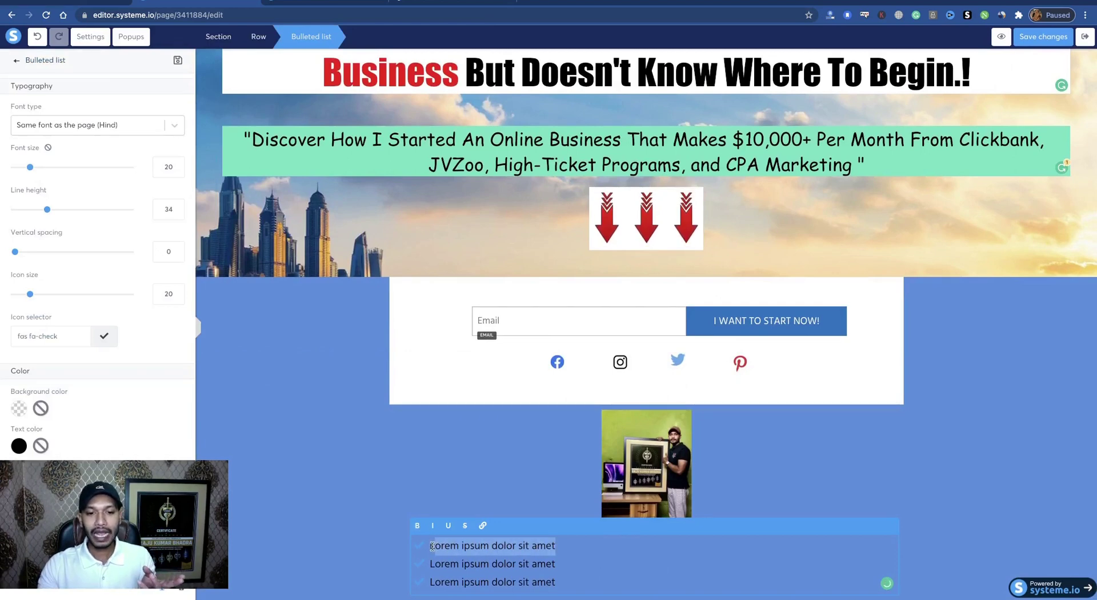
{"action": "left_click_drag", "start_coordinate": [556, 564], "coordinate": [429, 565]}
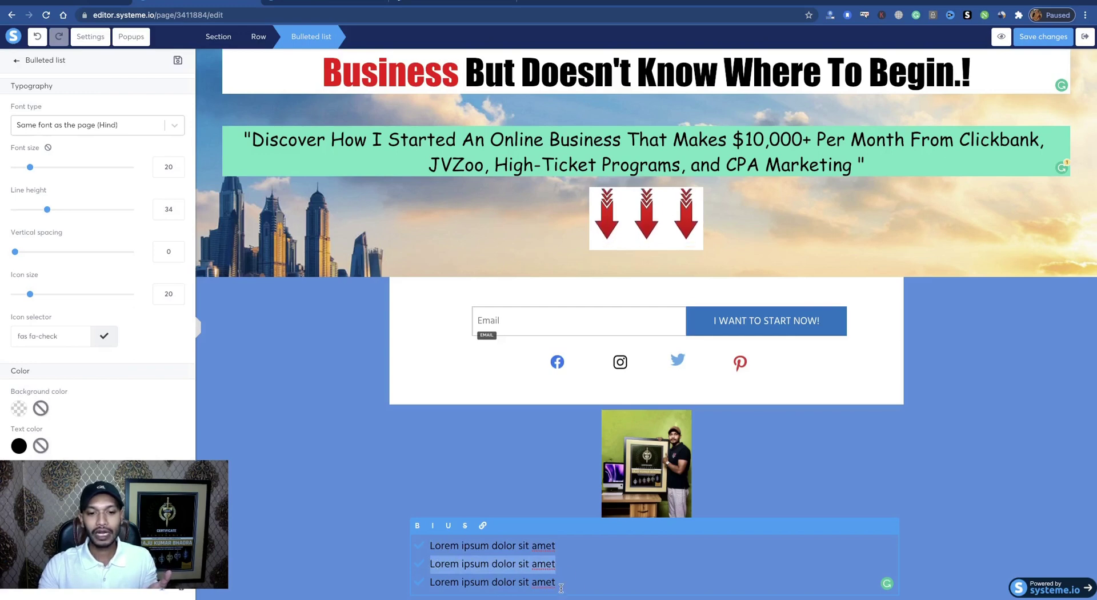
{"action": "left_click_drag", "start_coordinate": [561, 585], "coordinate": [440, 582]}
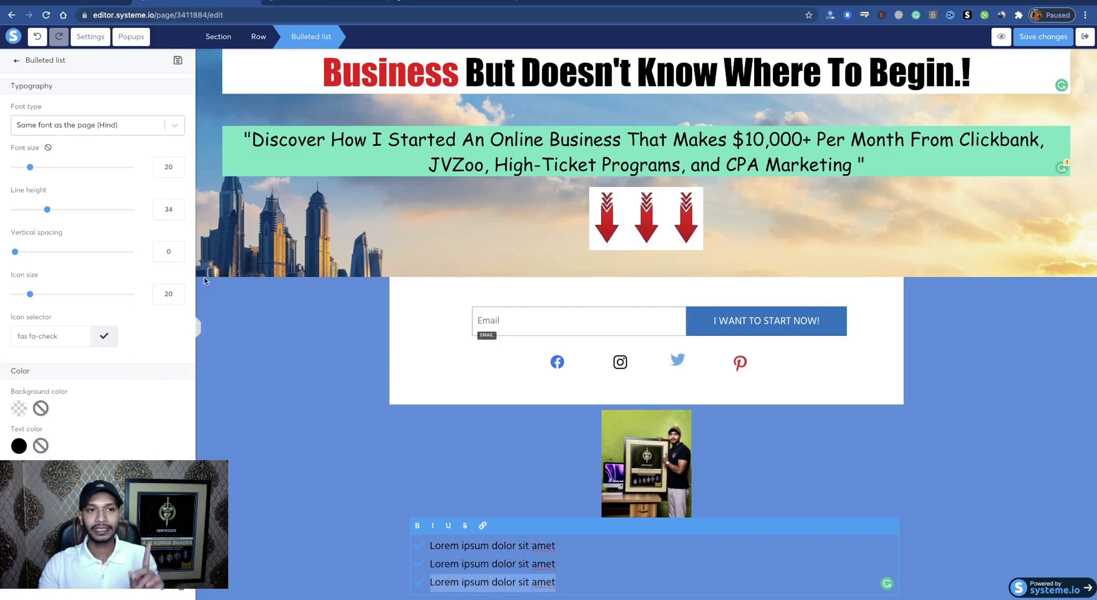
{"action": "left_click", "coordinate": [816, 539]}
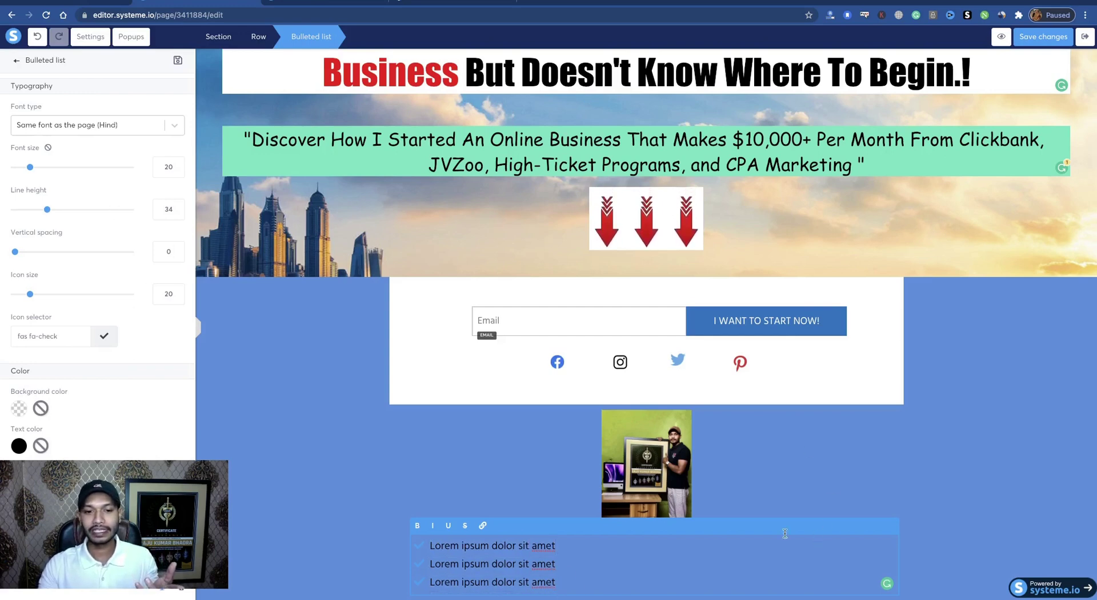
Delete the bulleted list below the certificate photo
{"action": "left_click", "coordinate": [387, 506]}
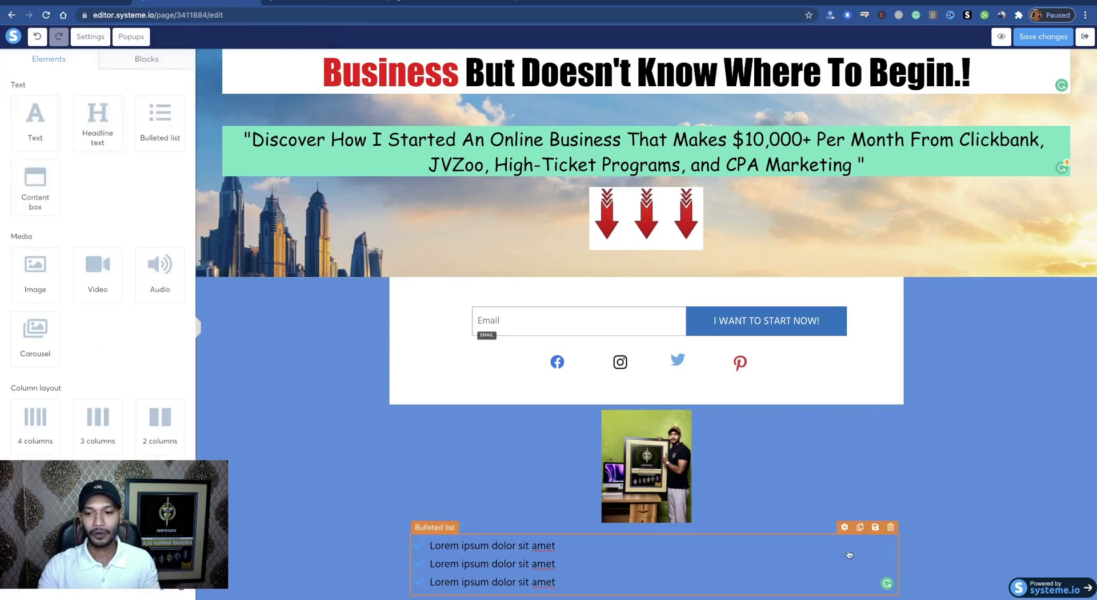
{"action": "left_click", "coordinate": [890, 528]}
{"action": "left_click", "coordinate": [652, 77]}
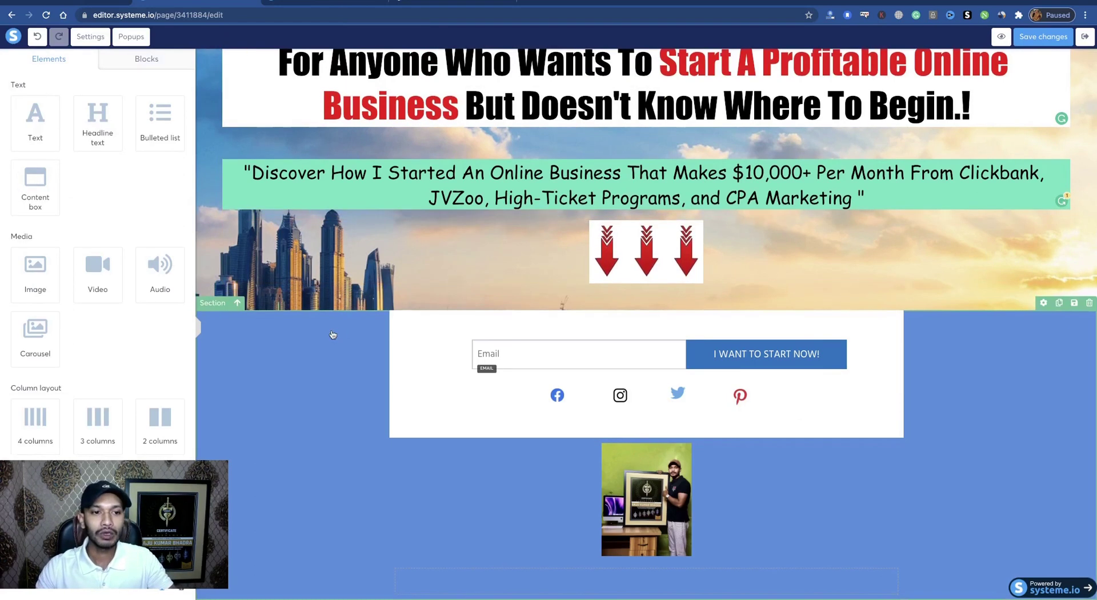
Add a video element below the certificate photo and open YouTube in a new browser tab
{"action": "left_click_drag", "start_coordinate": [97, 271], "coordinate": [652, 416]}
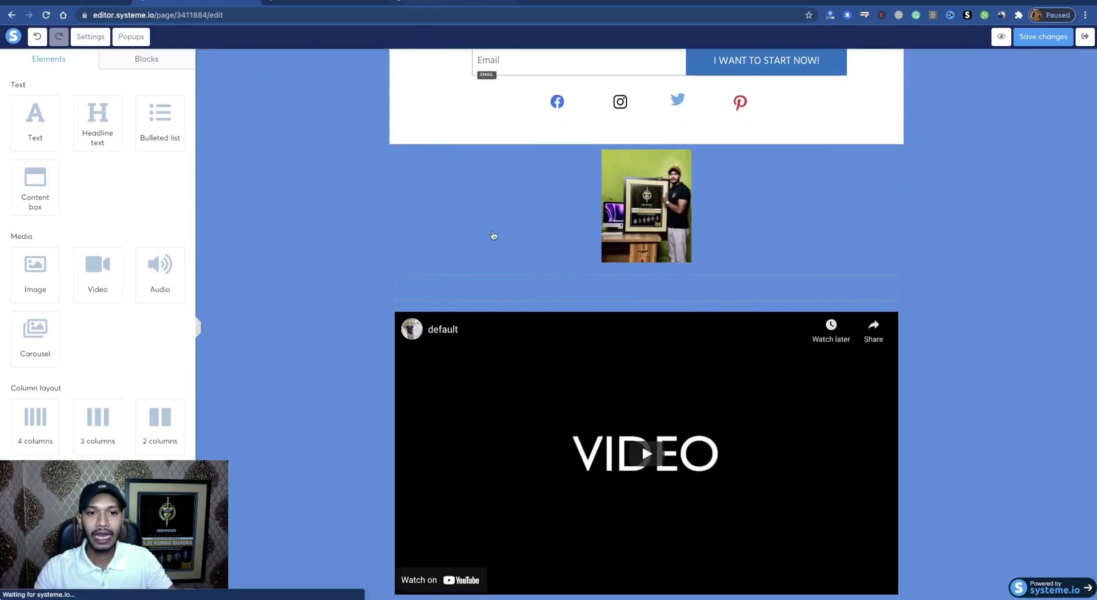
{"action": "left_click", "coordinate": [531, 1]}
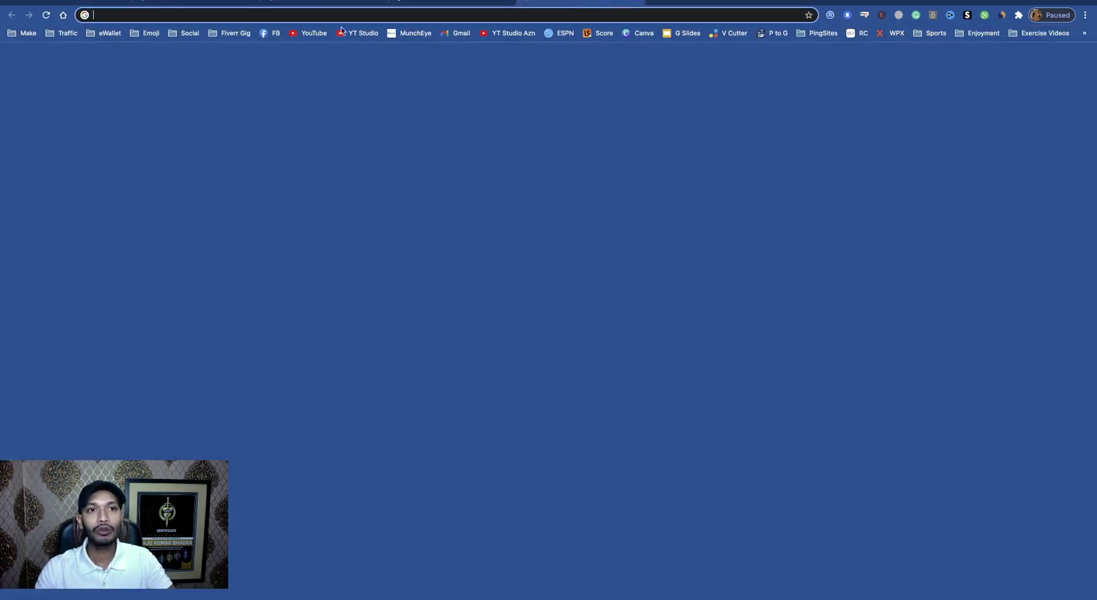
{"action": "left_click", "coordinate": [323, 35]}
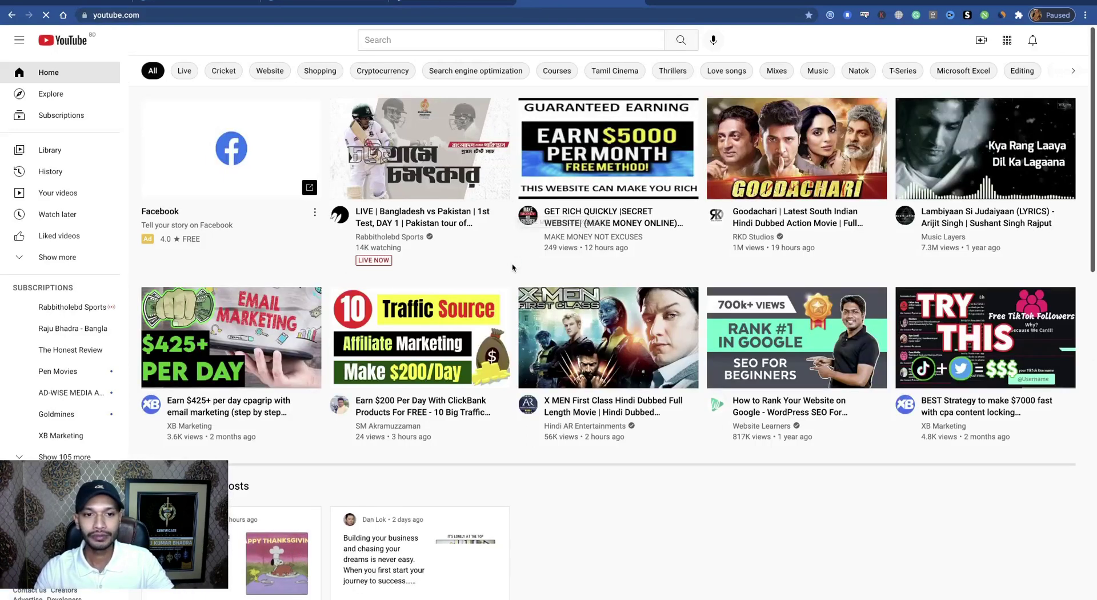
Browse the YouTube home feed for the video "How I Earn $45222.11 Affiliate Commissions?" and open it
{"action": "scroll", "coordinate": [512, 268], "scroll_direction": "down", "scroll_amount": 5}
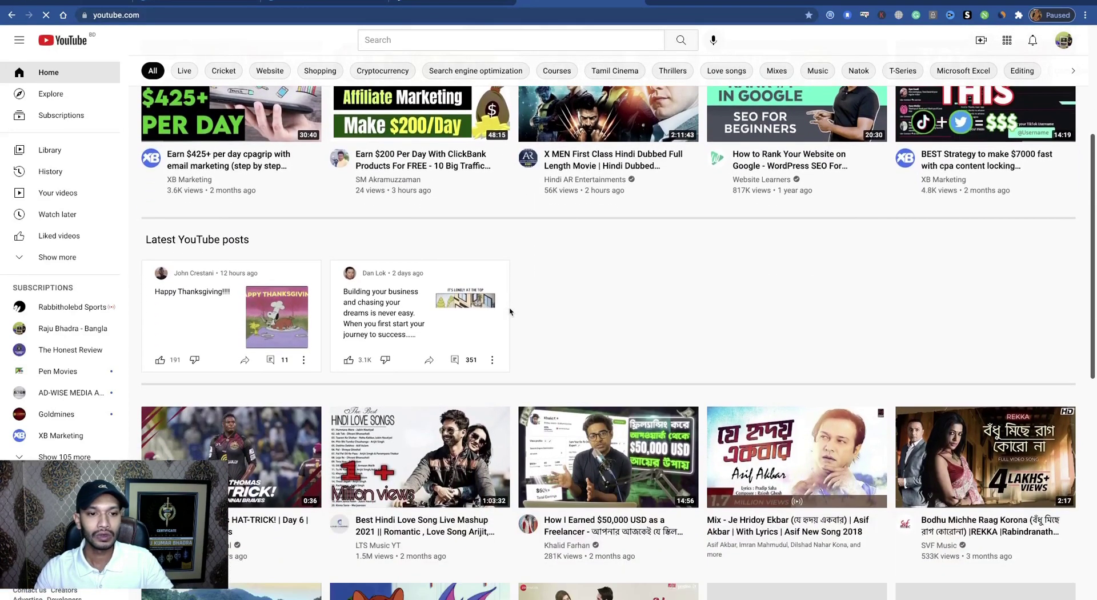
{"action": "scroll", "coordinate": [510, 311], "scroll_direction": "up", "scroll_amount": 2}
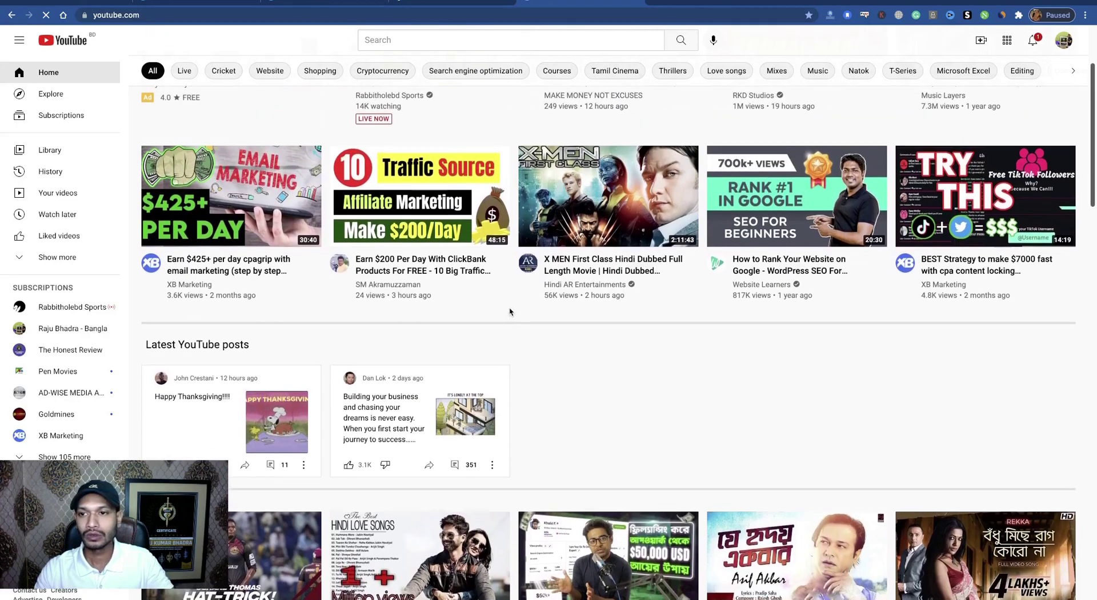
{"action": "scroll", "coordinate": [511, 311], "scroll_direction": "down", "scroll_amount": 9}
{"action": "scroll", "coordinate": [510, 312], "scroll_direction": "down", "scroll_amount": 5}
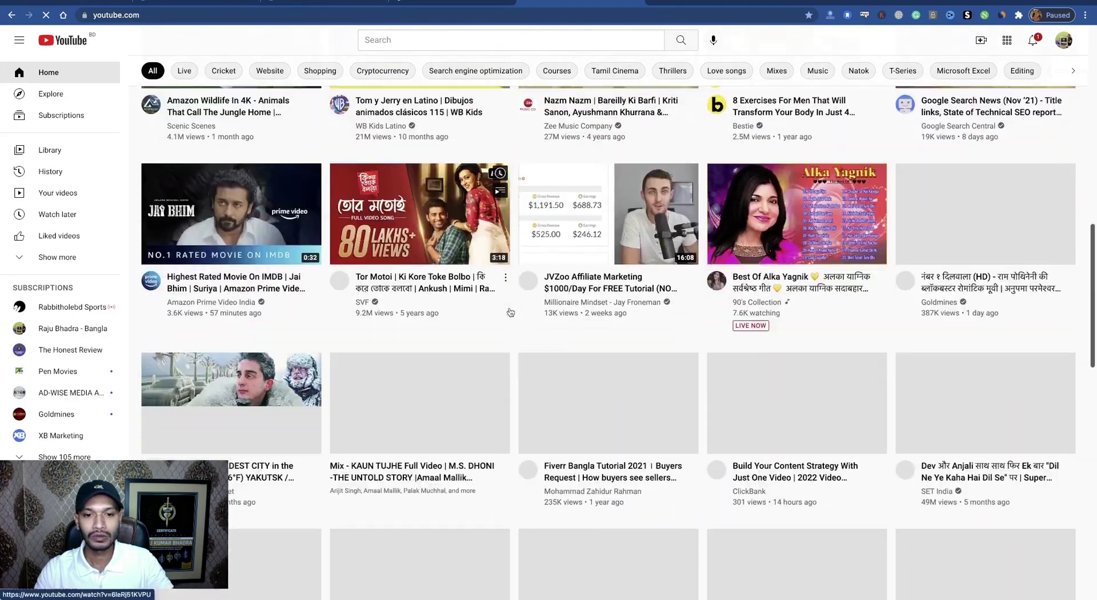
{"action": "scroll", "coordinate": [509, 312], "scroll_direction": "up", "scroll_amount": 3}
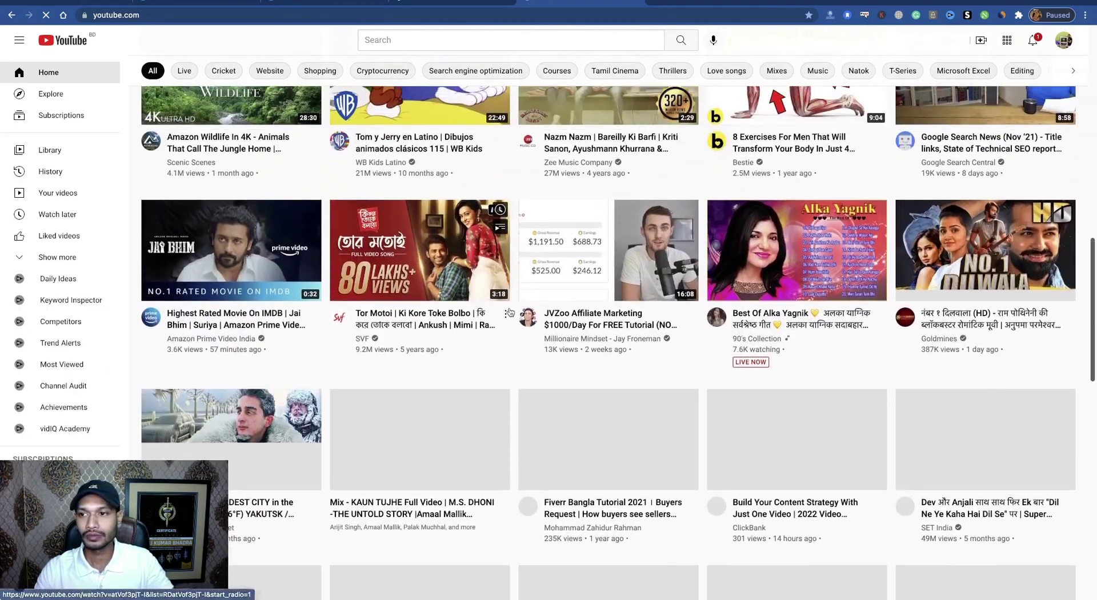
{"action": "scroll", "coordinate": [509, 313], "scroll_direction": "down", "scroll_amount": 14}
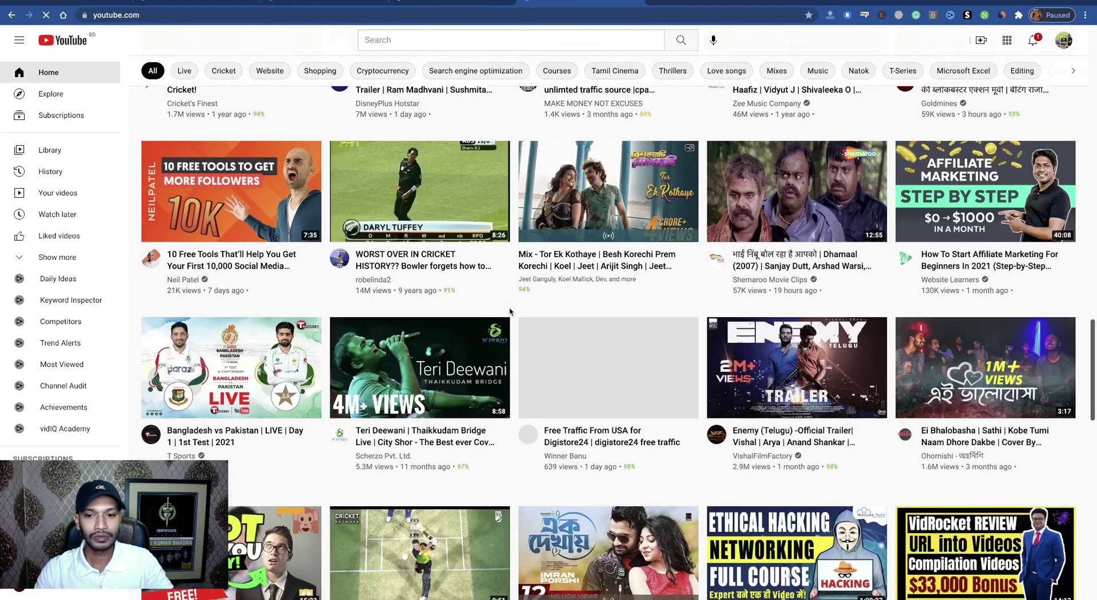
{"action": "scroll", "coordinate": [509, 312], "scroll_direction": "down", "scroll_amount": 5}
{"action": "scroll", "coordinate": [510, 312], "scroll_direction": "down", "scroll_amount": 8}
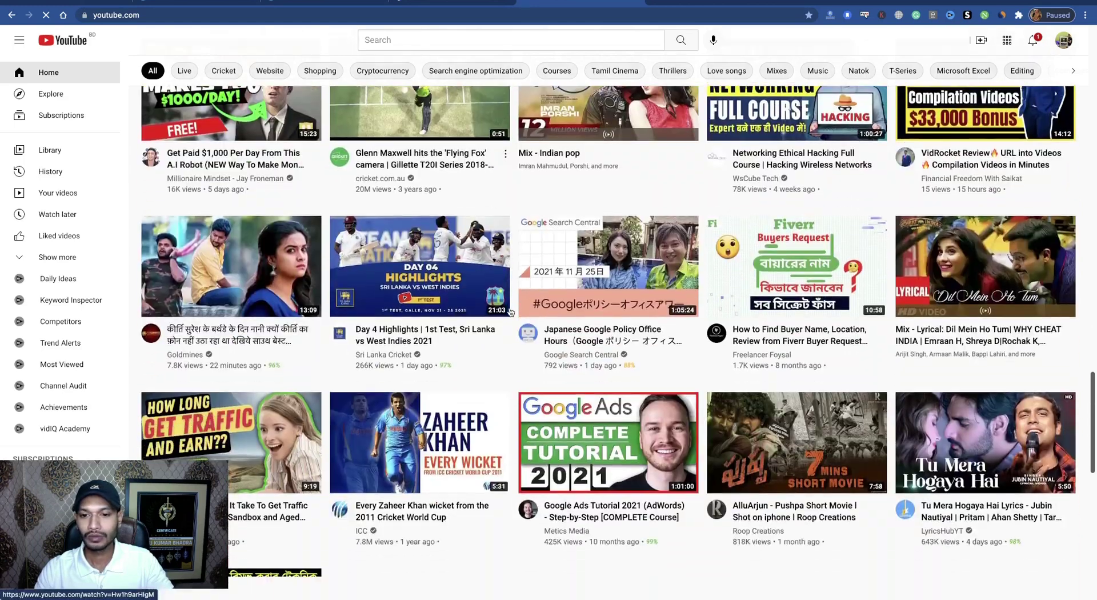
{"action": "scroll", "coordinate": [511, 311], "scroll_direction": "down", "scroll_amount": 3}
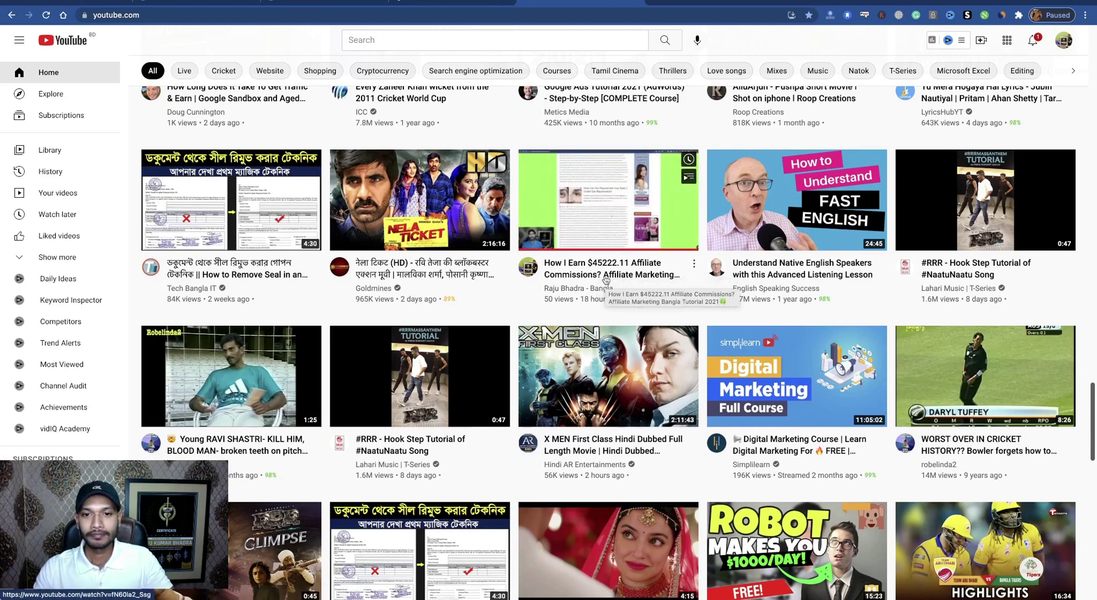
{"action": "left_click", "coordinate": [606, 280]}
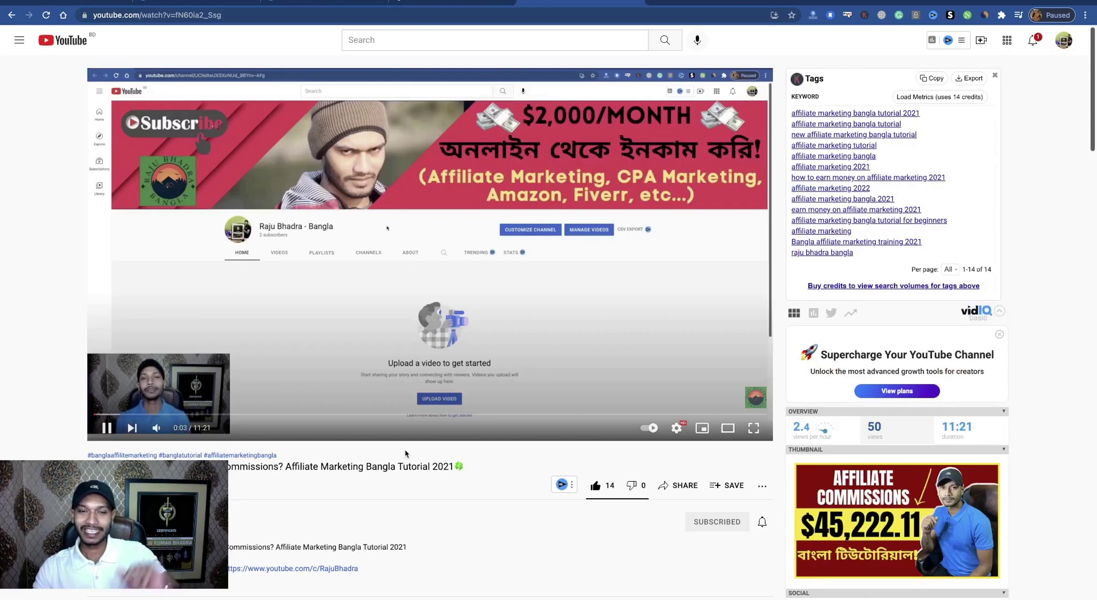
Copy the web address of the opened affiliate commissions video
{"action": "scroll", "coordinate": [405, 453], "scroll_direction": "down", "scroll_amount": 3}
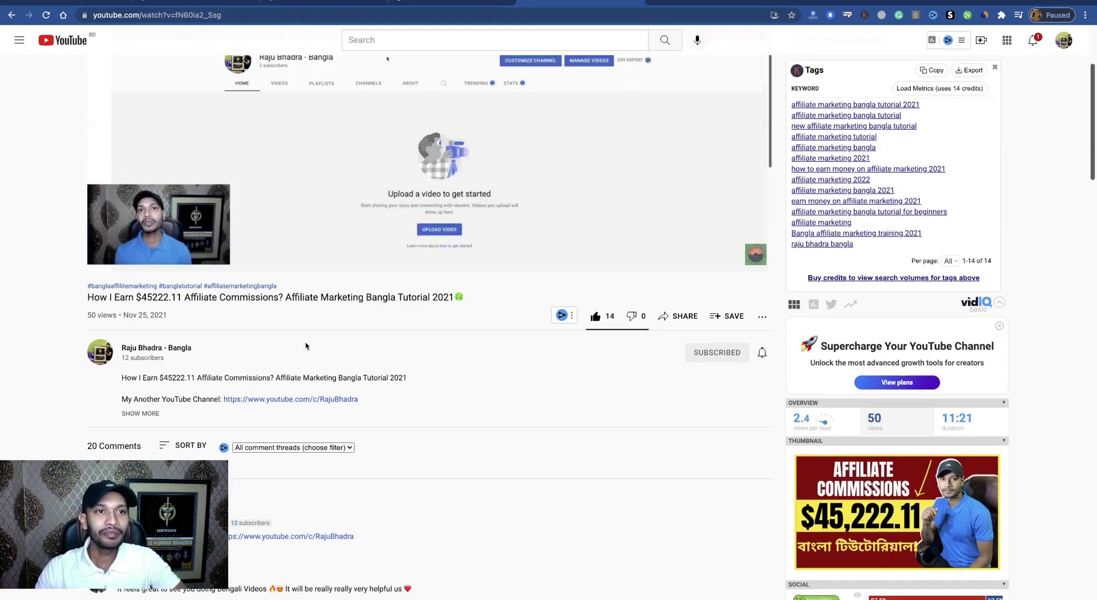
{"action": "scroll", "coordinate": [154, 367], "scroll_direction": "up", "scroll_amount": 3}
{"action": "left_click", "coordinate": [206, 17]}
{"action": "right_click", "coordinate": [206, 17]}
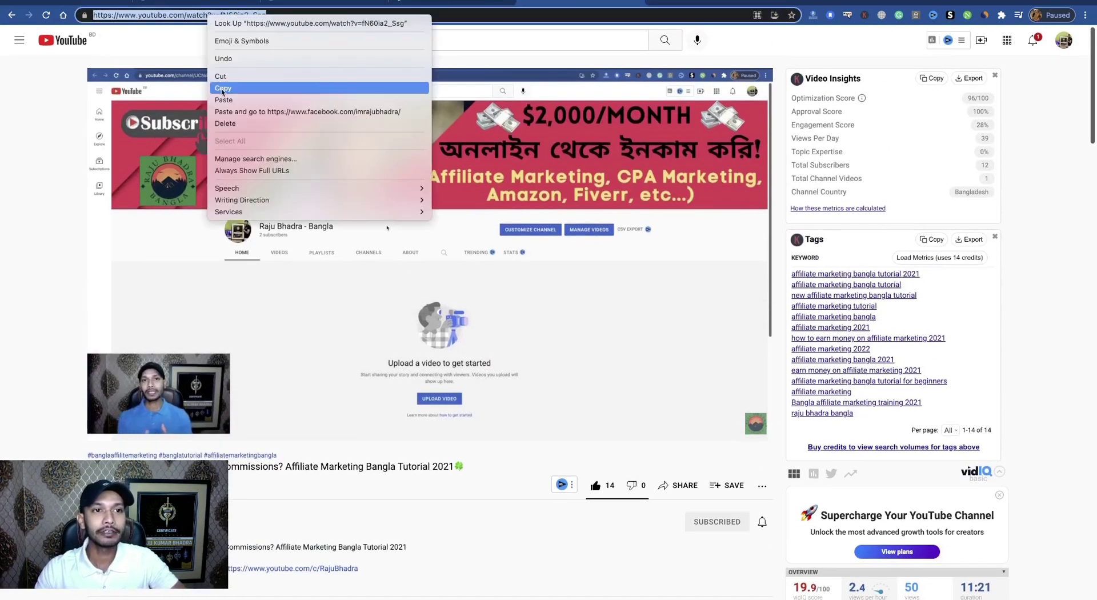
{"action": "left_click", "coordinate": [220, 87]}
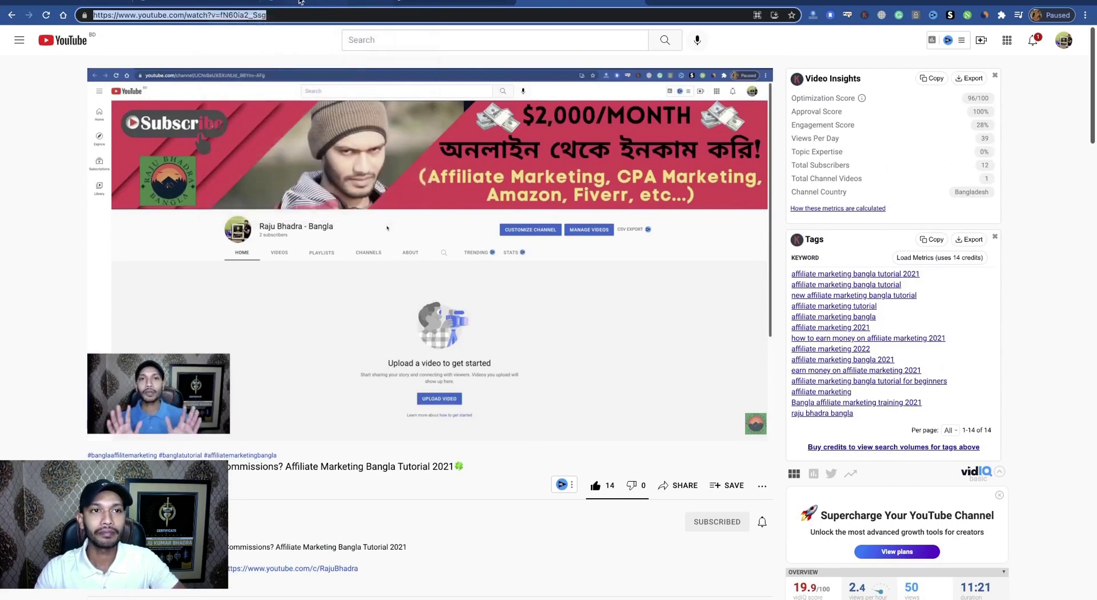
Return to the page editor and replace the placeholder video's YouTube URL with the copied video address
{"action": "left_click", "coordinate": [322, 2]}
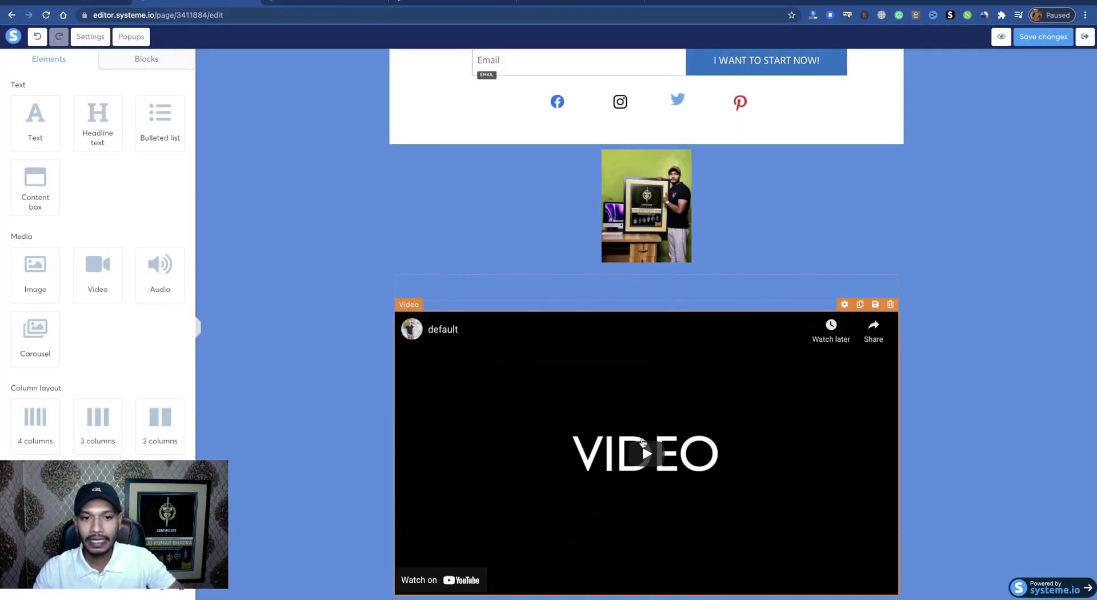
{"action": "left_click", "coordinate": [576, 399]}
{"action": "left_click", "coordinate": [520, 388]}
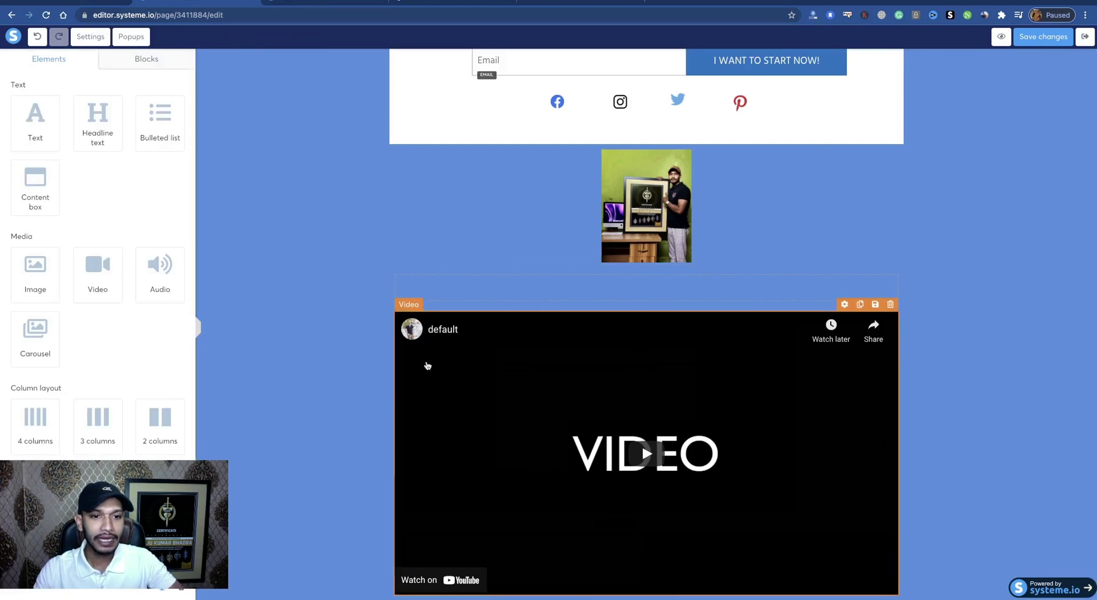
{"action": "left_click", "coordinate": [544, 395]}
{"action": "triple_click", "coordinate": [36, 146]}
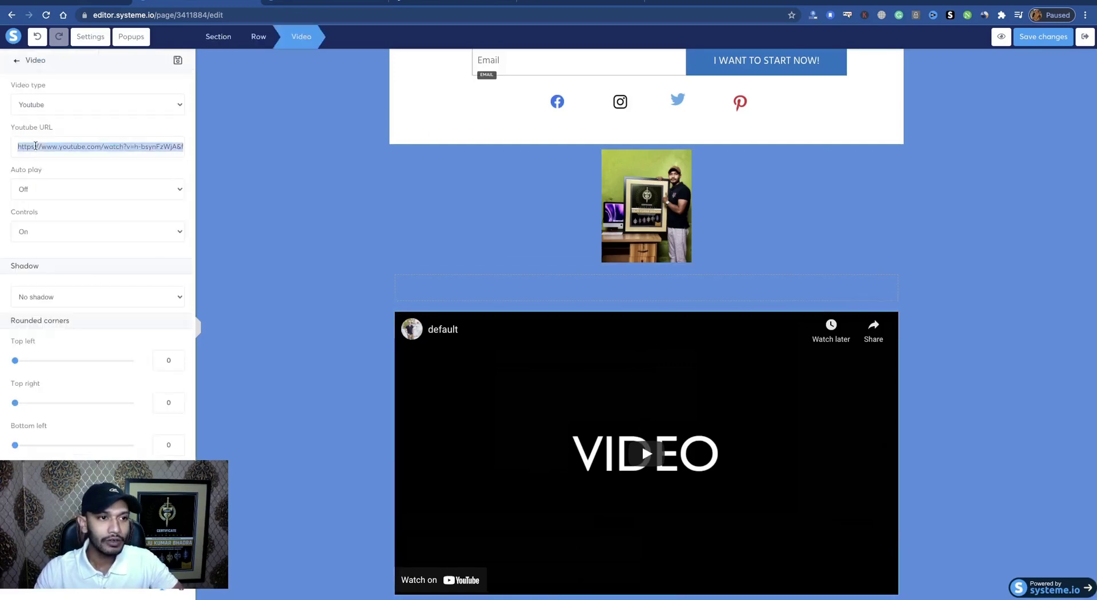
{"action": "right_click", "coordinate": [35, 146]}
{"action": "left_click", "coordinate": [54, 241]}
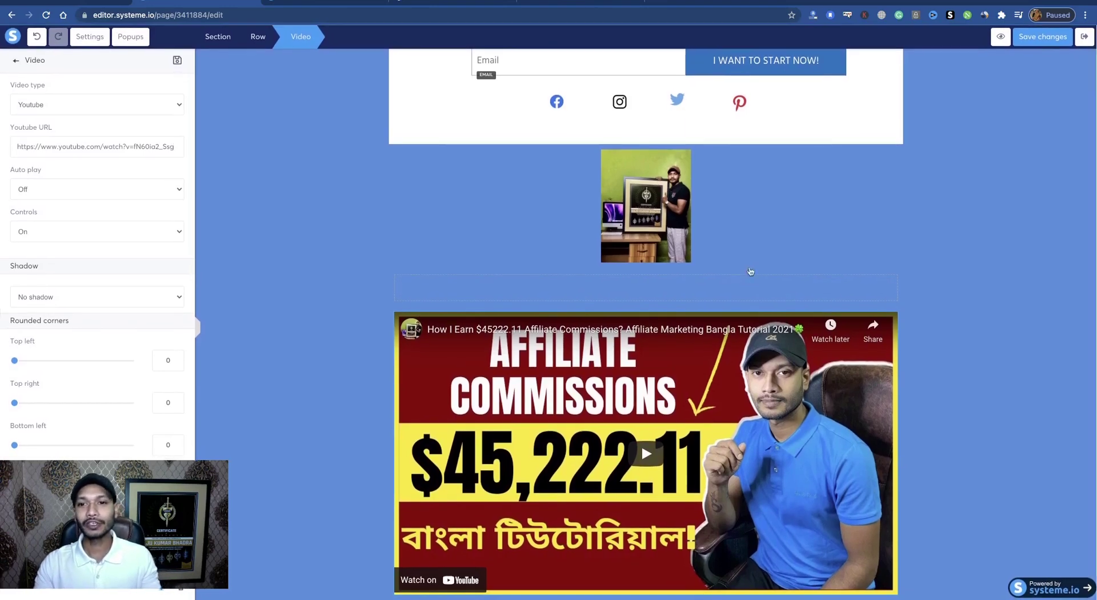
{"action": "left_click", "coordinate": [770, 244]}
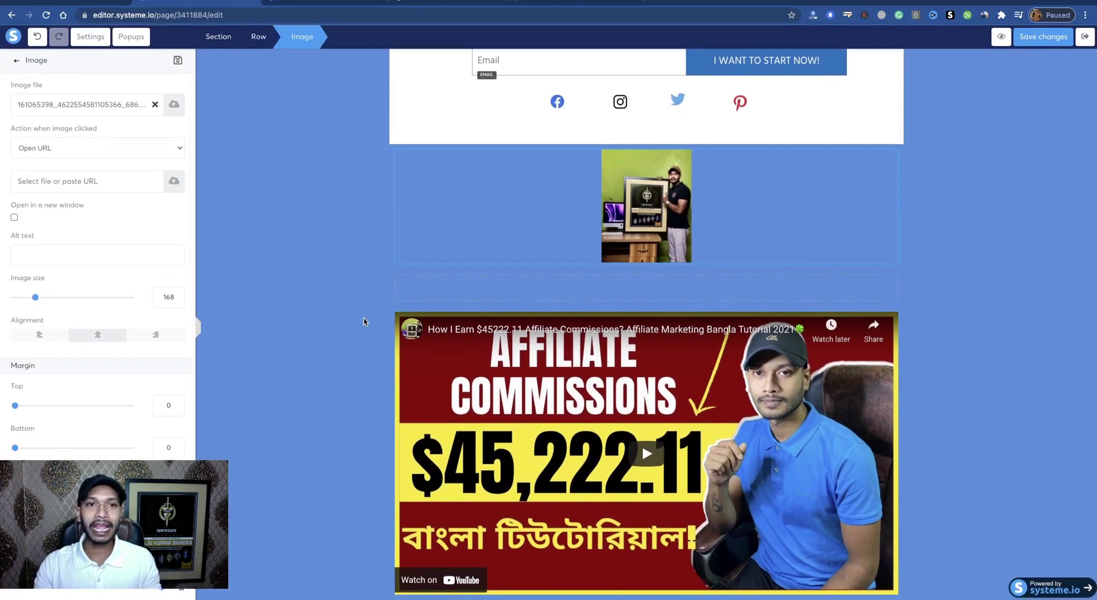
{"action": "left_click", "coordinate": [246, 397]}
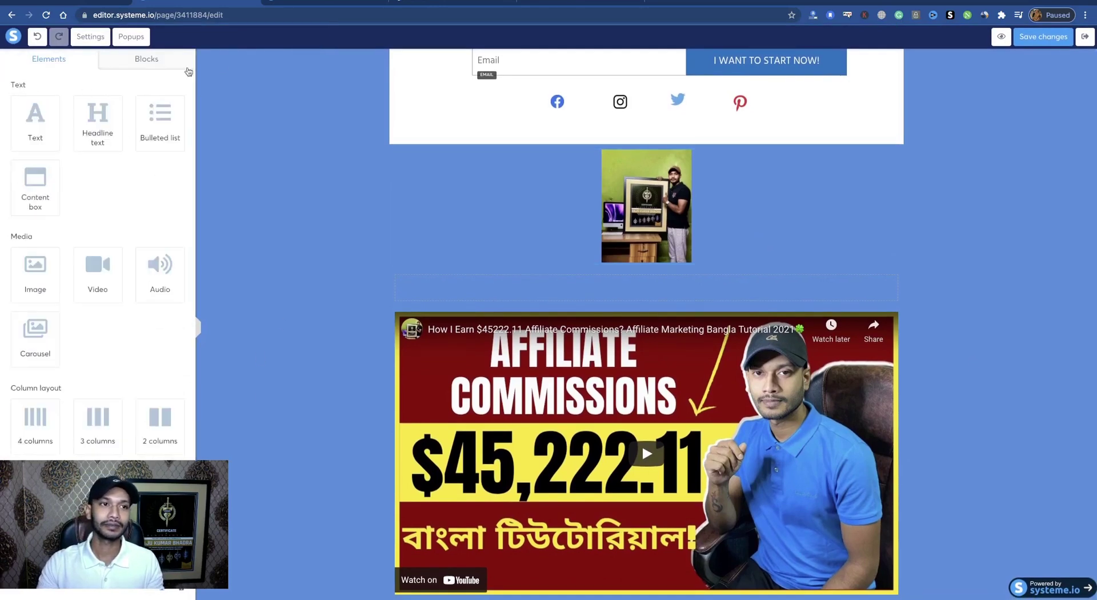
{"action": "left_click", "coordinate": [264, 110]}
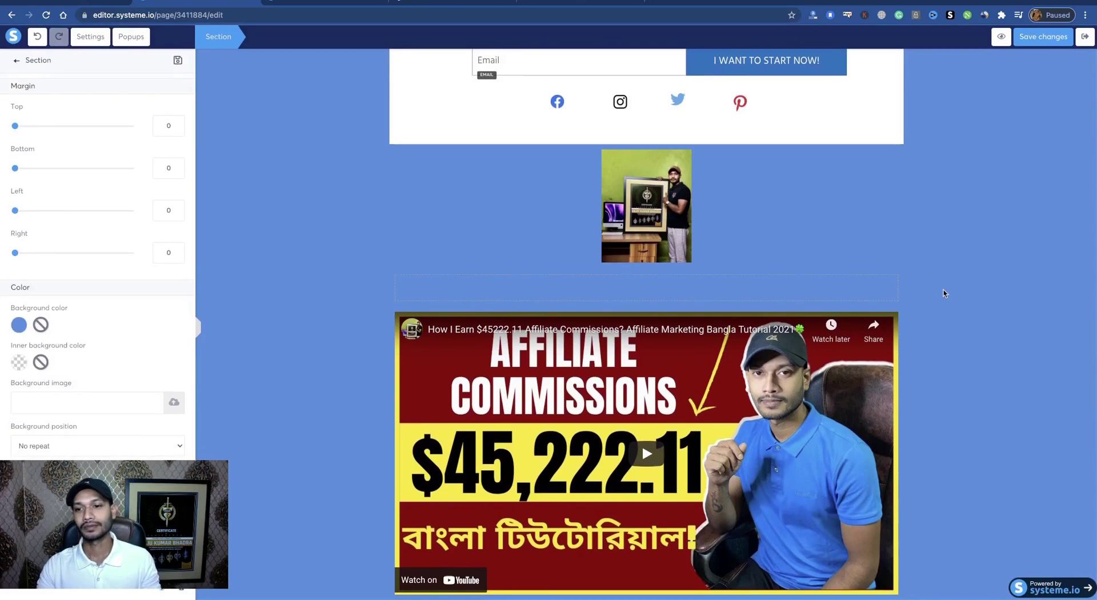
Delete the affiliate commissions video below the certificate photo
{"action": "left_click", "coordinate": [944, 292]}
{"action": "left_click", "coordinate": [889, 305]}
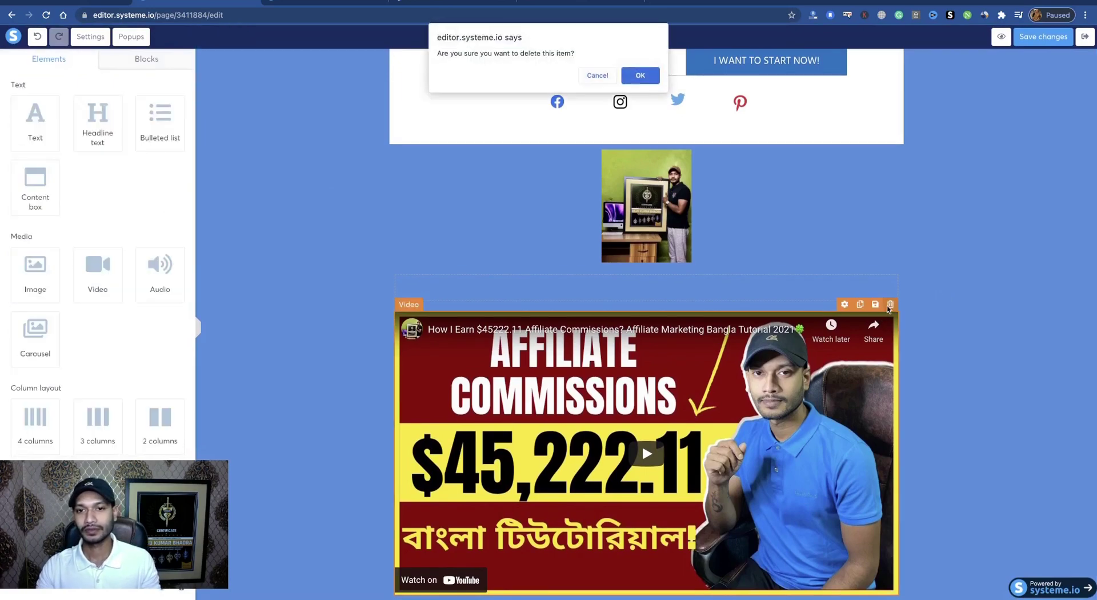
{"action": "left_click", "coordinate": [640, 75]}
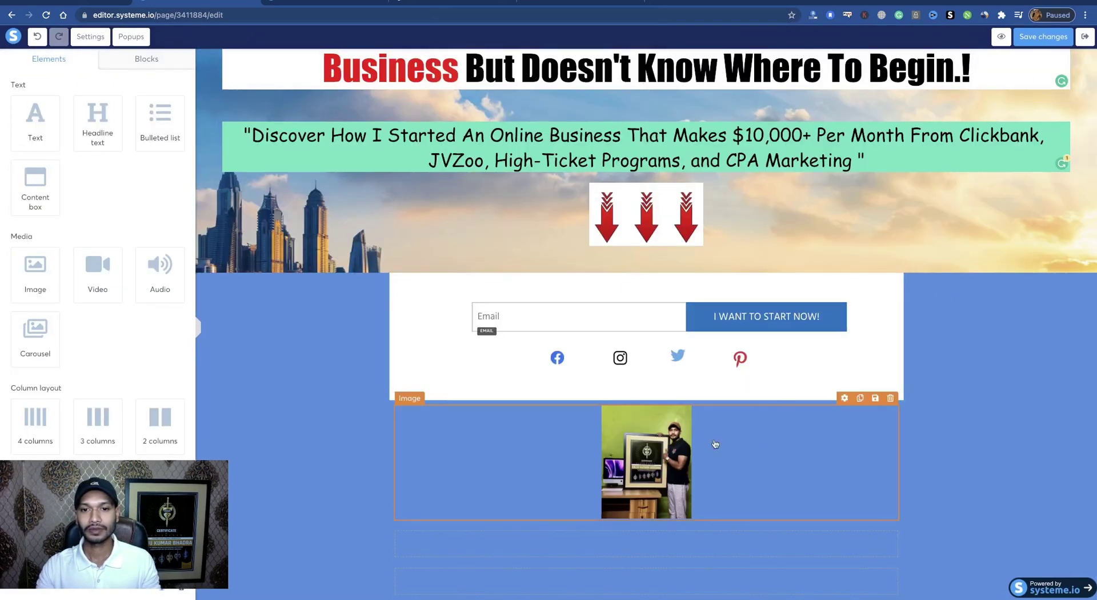
{"action": "scroll", "coordinate": [780, 457], "scroll_direction": "up", "scroll_amount": 4}
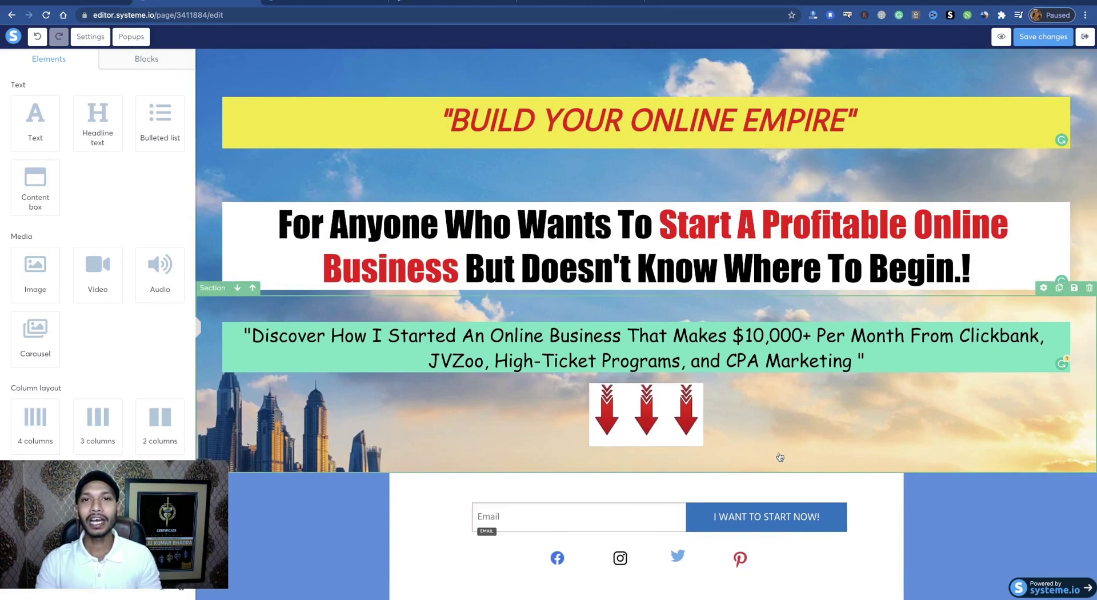